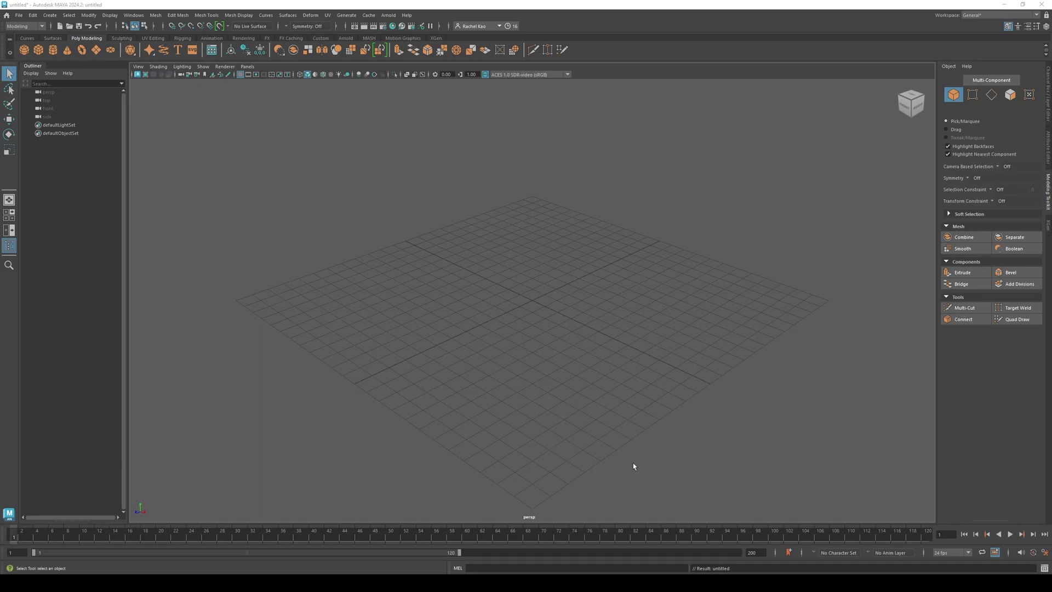
- Switch to Photos to view the reference image Ref.png
{"action": "mouse_move", "coordinate": [712, 582]}
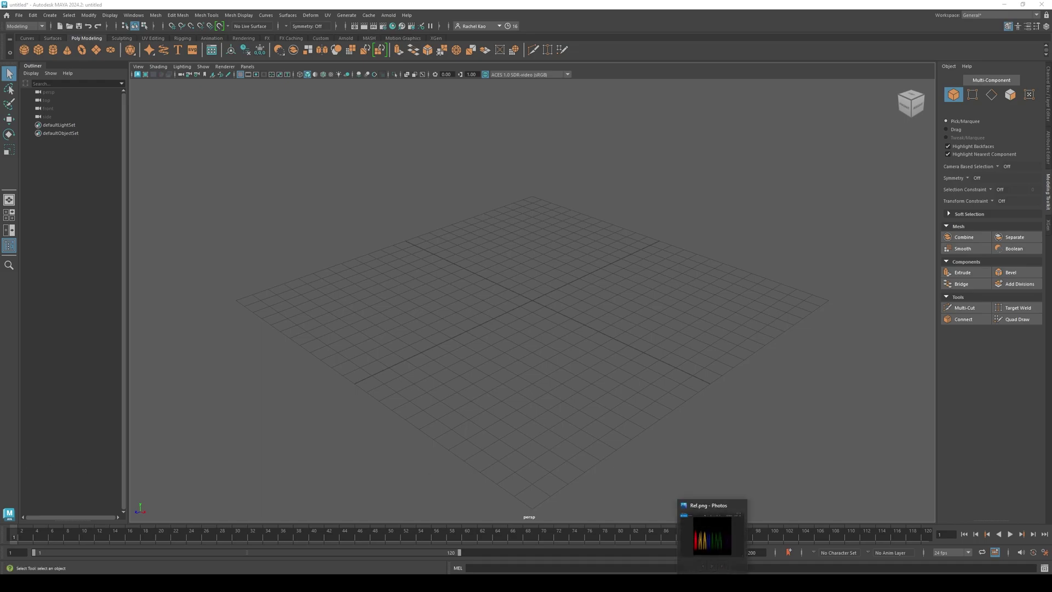
{"action": "left_click", "coordinate": [711, 536]}
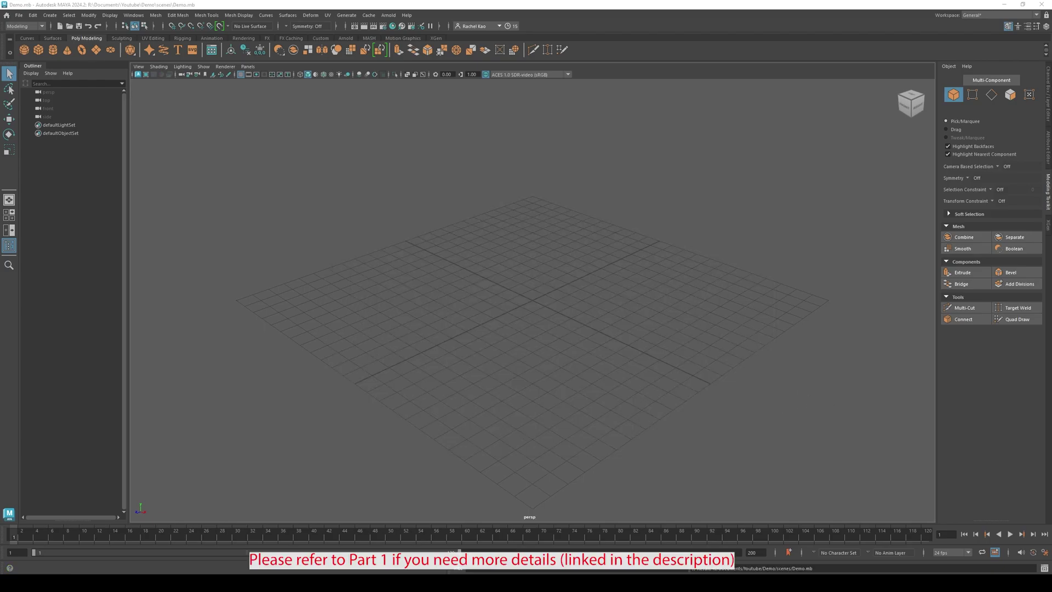
- Create a polygon plane and set its subdivisions width and height to 1
{"action": "left_click", "coordinate": [97, 50]}
{"action": "scroll", "coordinate": [561, 310], "scroll_direction": "up", "scroll_amount": 5}
{"action": "left_click_drag", "start_coordinate": [561, 310], "coordinate": [561, 303], "text": "alt"}
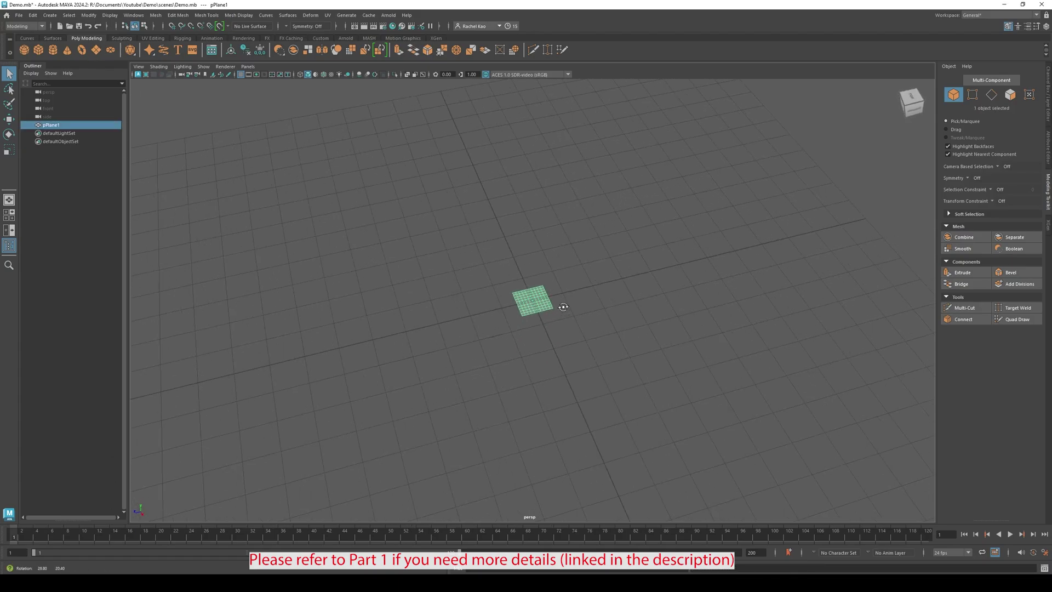
{"action": "left_click", "coordinate": [1047, 104]}
{"action": "left_click", "coordinate": [955, 177]}
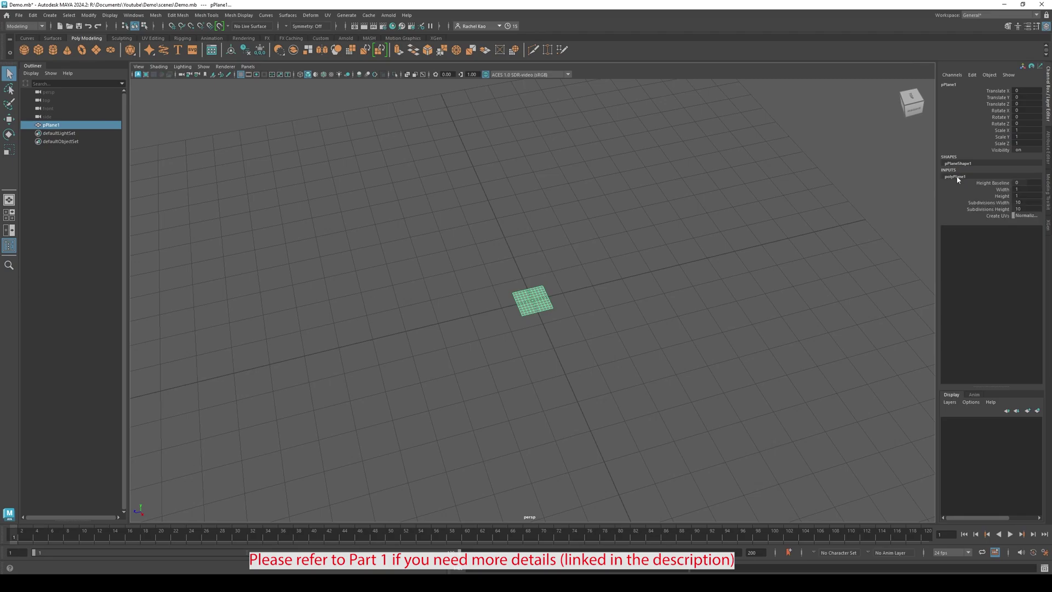
{"action": "left_click", "coordinate": [1021, 202]}
{"action": "left_click", "coordinate": [1024, 209]}
{"action": "key", "text": "Return"}
- Scale the plane to about 2.5 in X and Y and 3.95 in Z
{"action": "key", "text": "r"}
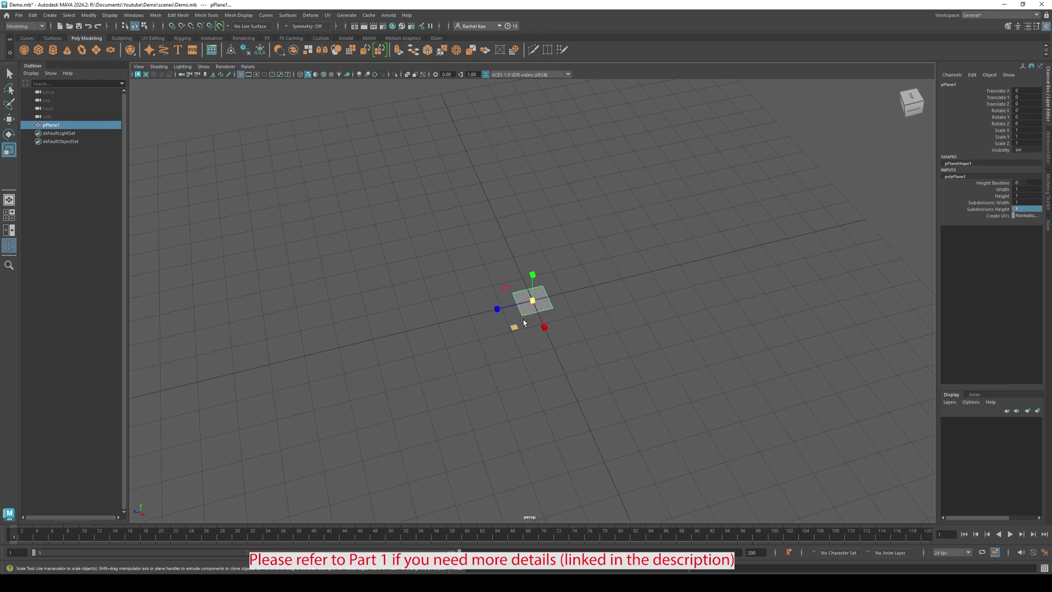
{"action": "left_click_drag", "start_coordinate": [533, 301], "coordinate": [494, 309]}
{"action": "scroll", "coordinate": [505, 313], "scroll_direction": "down", "scroll_amount": 2}
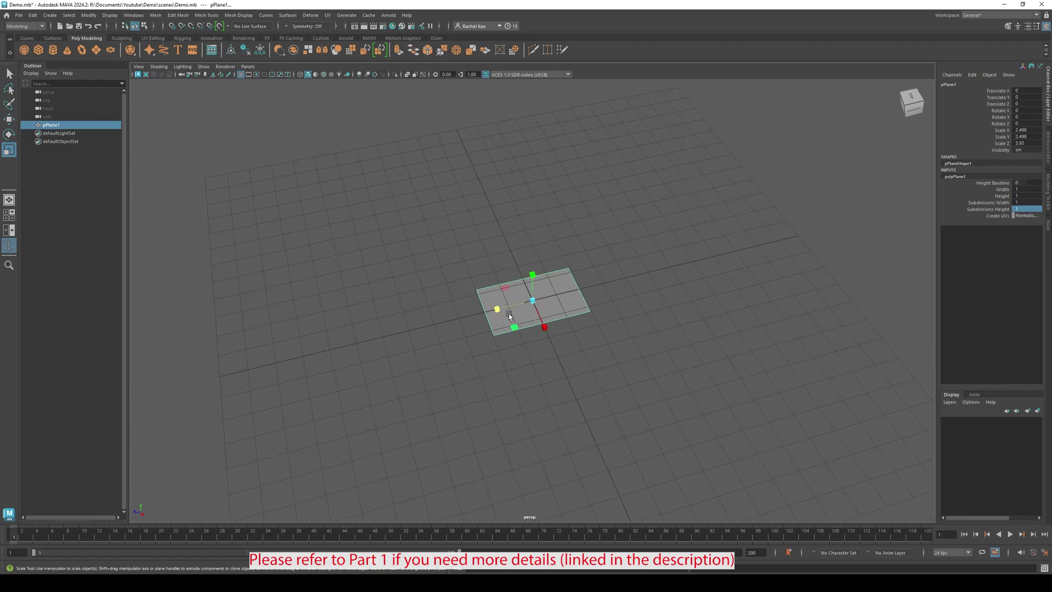
- Rotate the plane about -24.5 degrees around Z and move it to about 10.1 along the Z axis
{"action": "left_click_drag", "start_coordinate": [511, 362], "coordinate": [563, 331], "text": "alt"}
{"action": "key", "text": "e"}
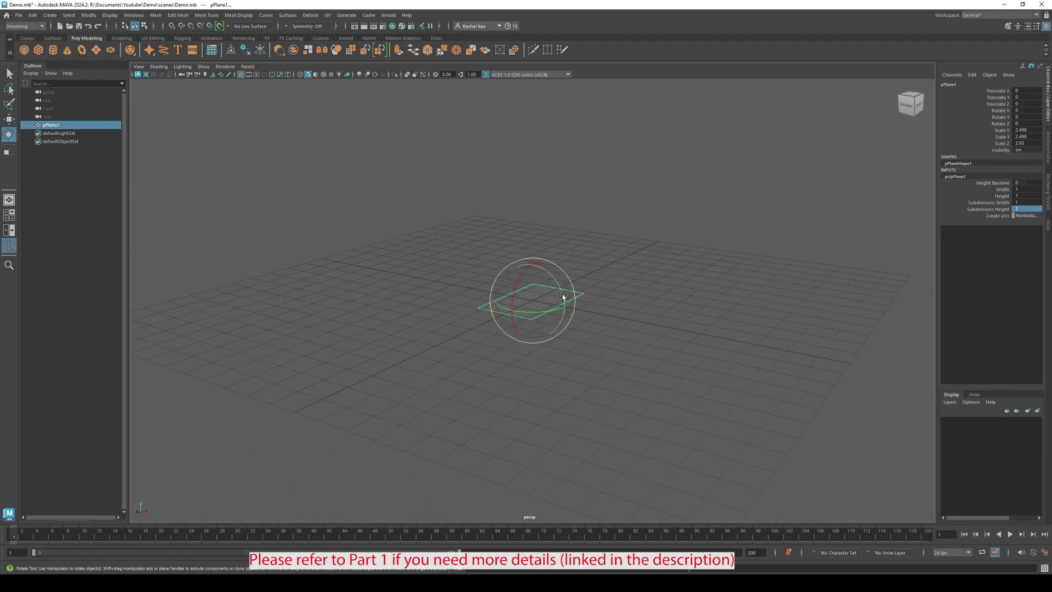
{"action": "left_click_drag", "start_coordinate": [563, 296], "coordinate": [552, 321]}
{"action": "key", "text": "w"}
{"action": "left_click_drag", "start_coordinate": [490, 308], "coordinate": [218, 360]}
{"action": "left_click_drag", "start_coordinate": [297, 408], "coordinate": [495, 432], "text": "alt"}
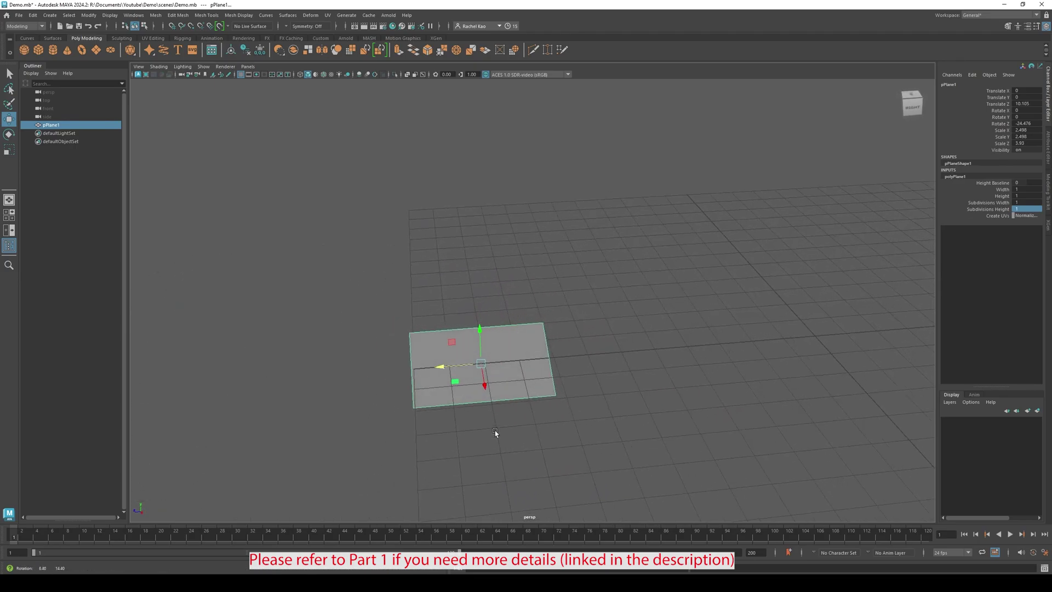
- Create an XGen description named Hair_001 on the plane in a new collection Hair, controlled by placing and shaping guides
{"action": "left_click", "coordinate": [1047, 226]}
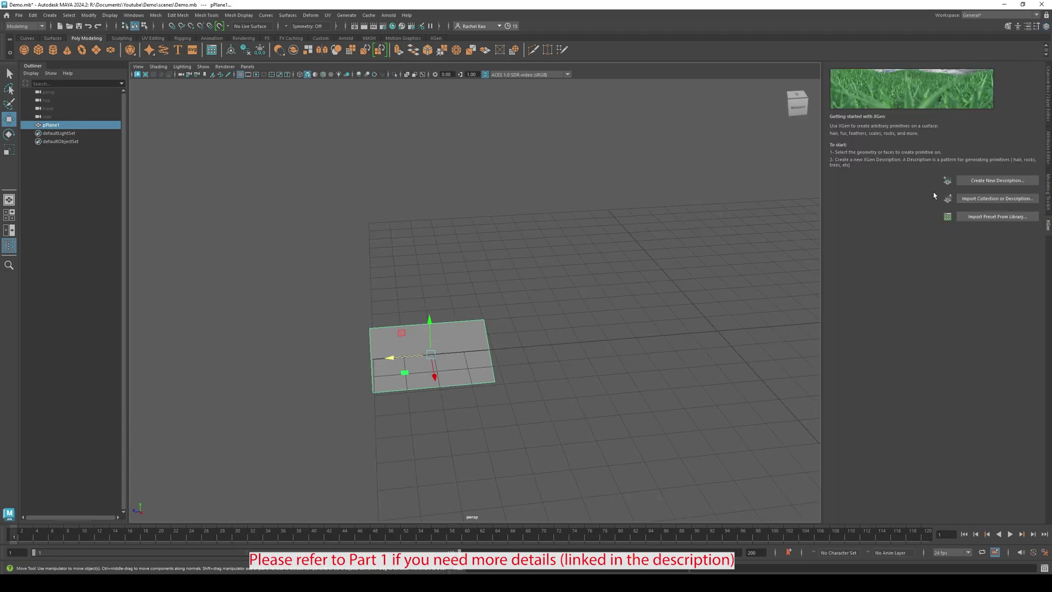
{"action": "left_click", "coordinate": [997, 180]}
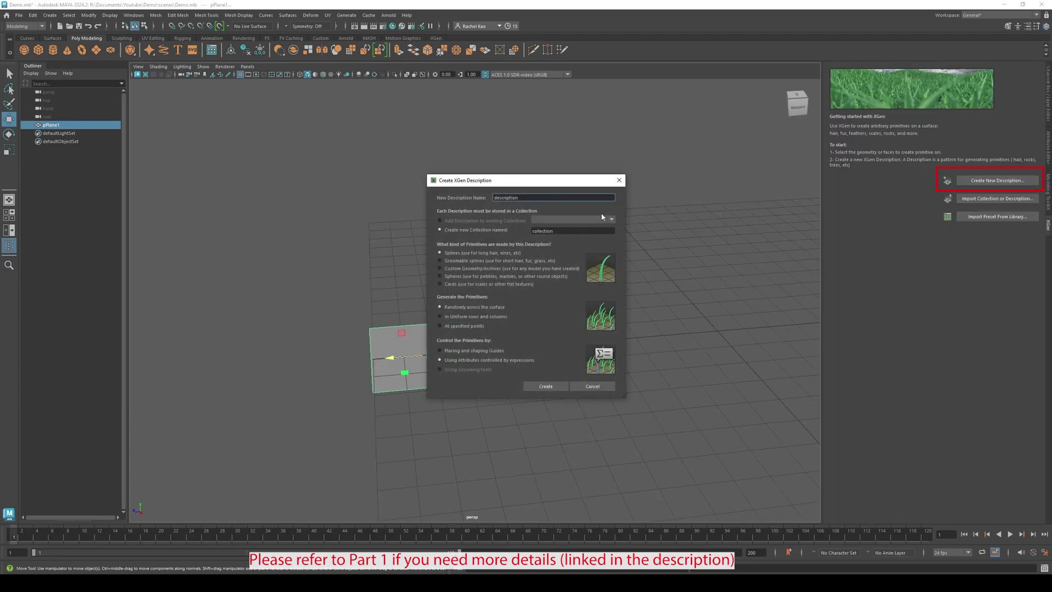
{"action": "double_click", "coordinate": [559, 231]}
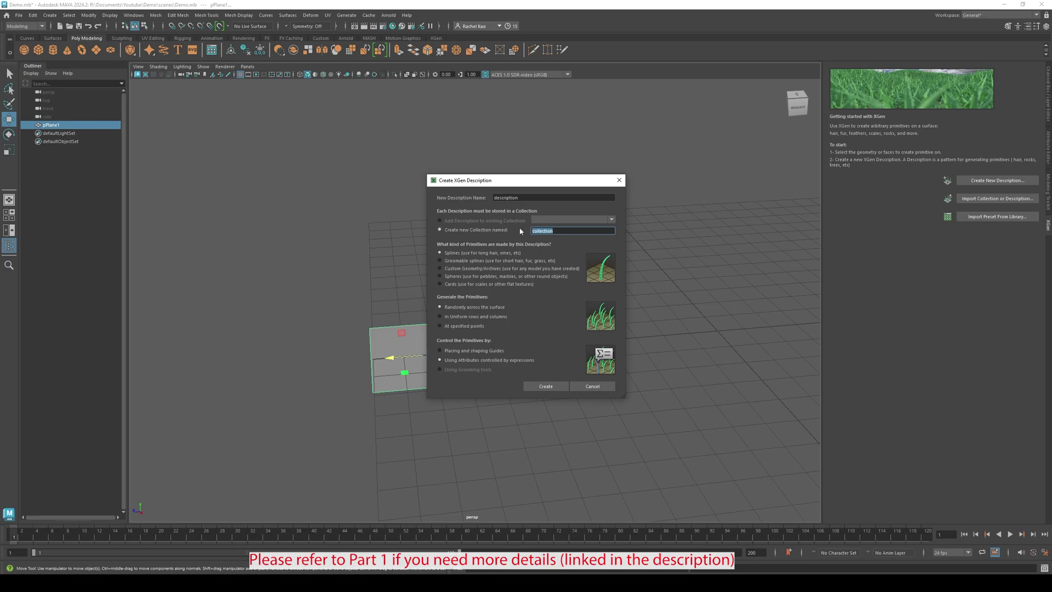
{"action": "type", "text": "Hair"}
{"action": "double_click", "coordinate": [534, 196]}
{"action": "type", "text": "H"}
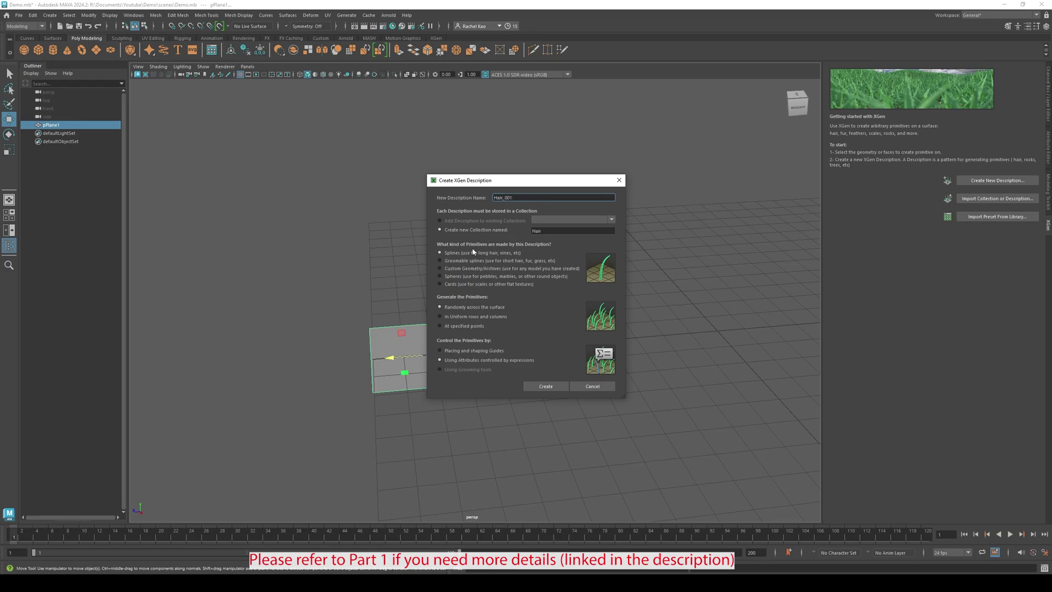
{"action": "left_click", "coordinate": [440, 350]}
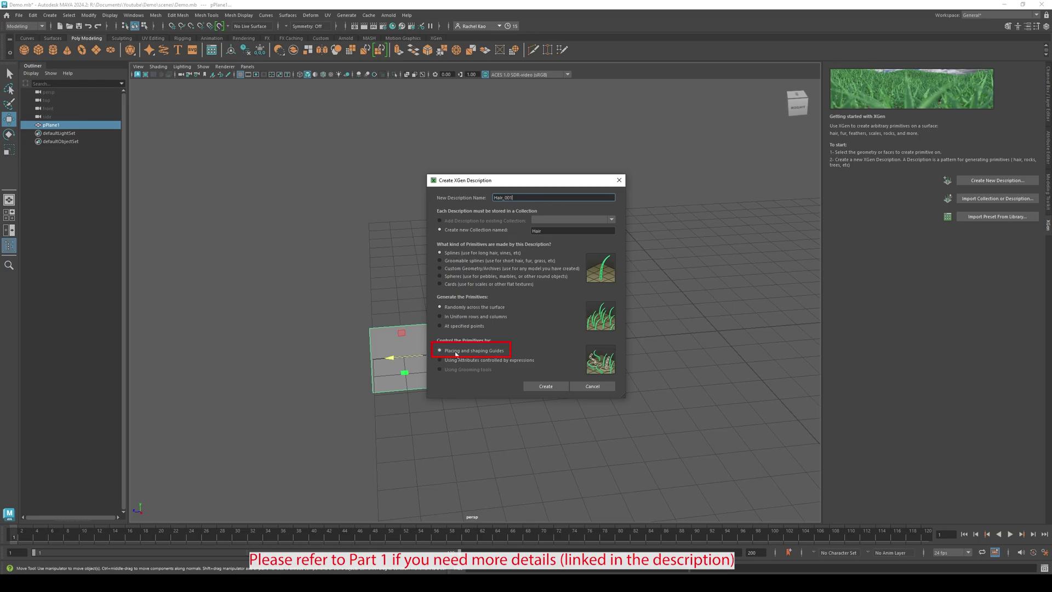
{"action": "left_click", "coordinate": [543, 387]}
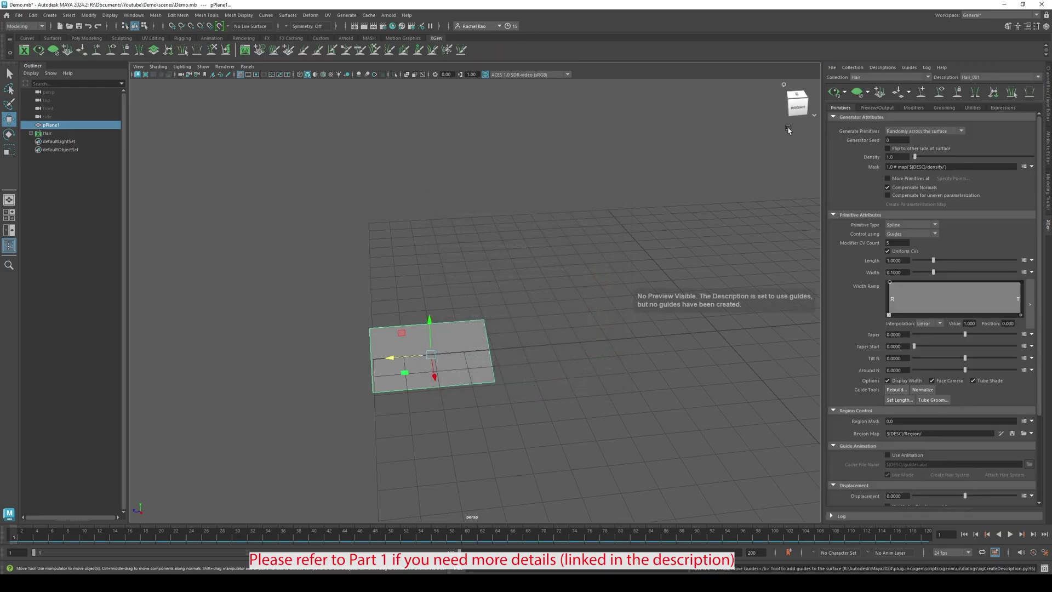
- Place hair guides in two rows across the plane
{"action": "left_click", "coordinate": [920, 92]}
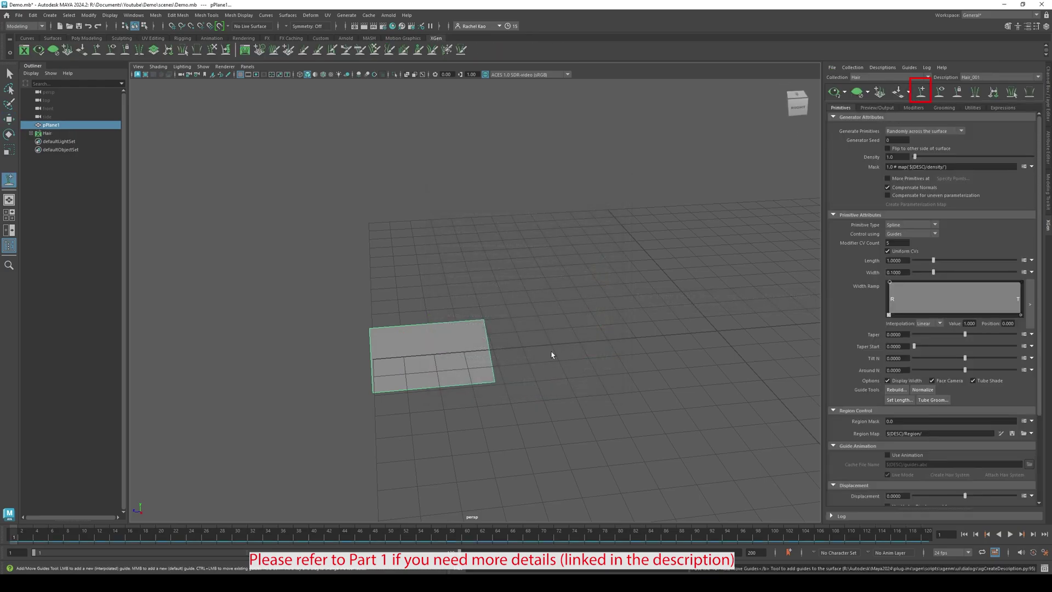
{"action": "scroll", "coordinate": [501, 380], "scroll_direction": "up", "scroll_amount": 4}
{"action": "scroll", "coordinate": [500, 380], "scroll_direction": "down", "scroll_amount": 3}
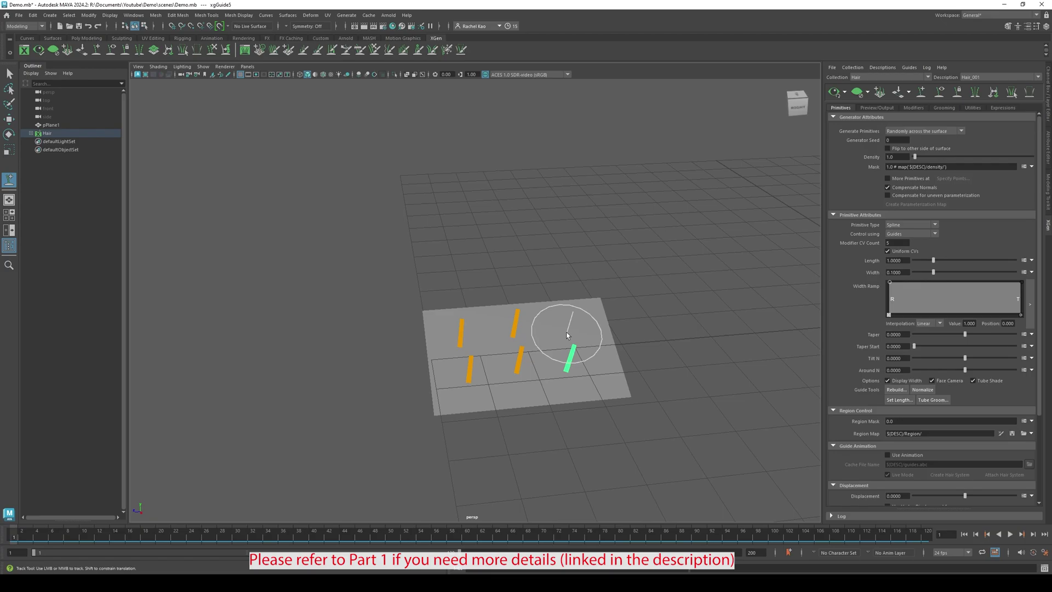
- Widen the plane and fill the remaining gaps between the guides with additional hair guides
{"action": "key", "text": "r"}
{"action": "left_click", "coordinate": [51, 124]}
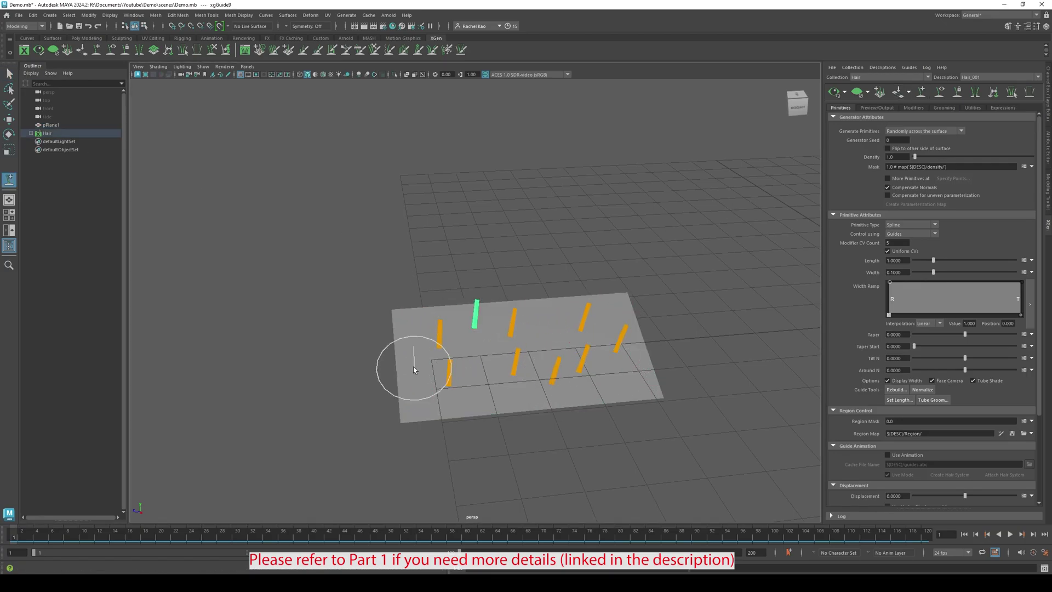
{"action": "left_click", "coordinate": [414, 371]}
{"action": "left_click", "coordinate": [484, 388]}
{"action": "left_click", "coordinate": [545, 320]}
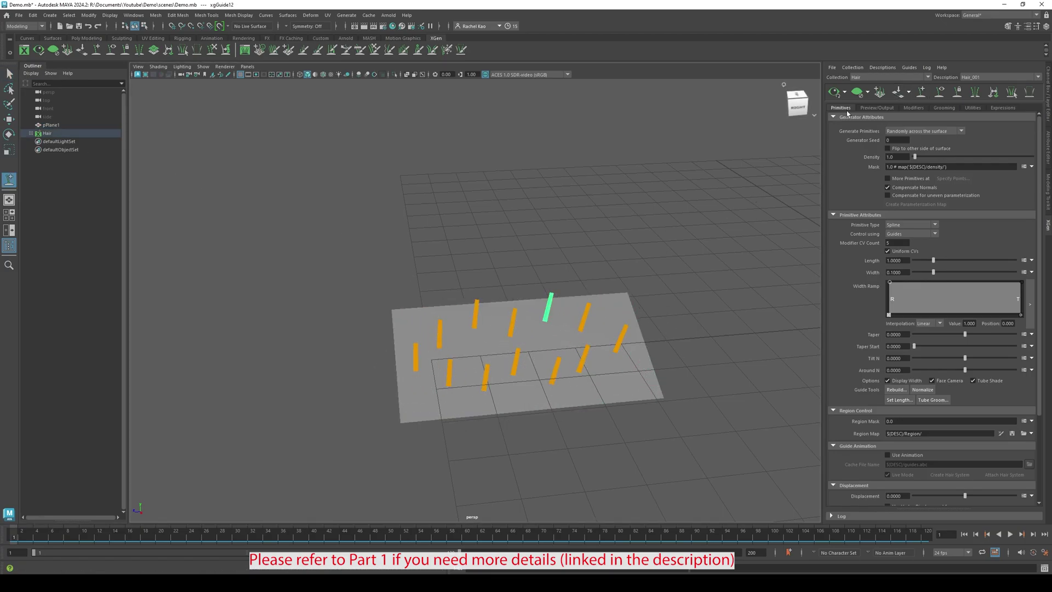
- Preview the hair generated from the guides, then clear the preview
{"action": "left_click", "coordinate": [836, 95]}
{"action": "left_click_drag", "start_coordinate": [704, 350], "coordinate": [691, 300], "text": "alt"}
{"action": "left_click", "coordinate": [856, 93]}
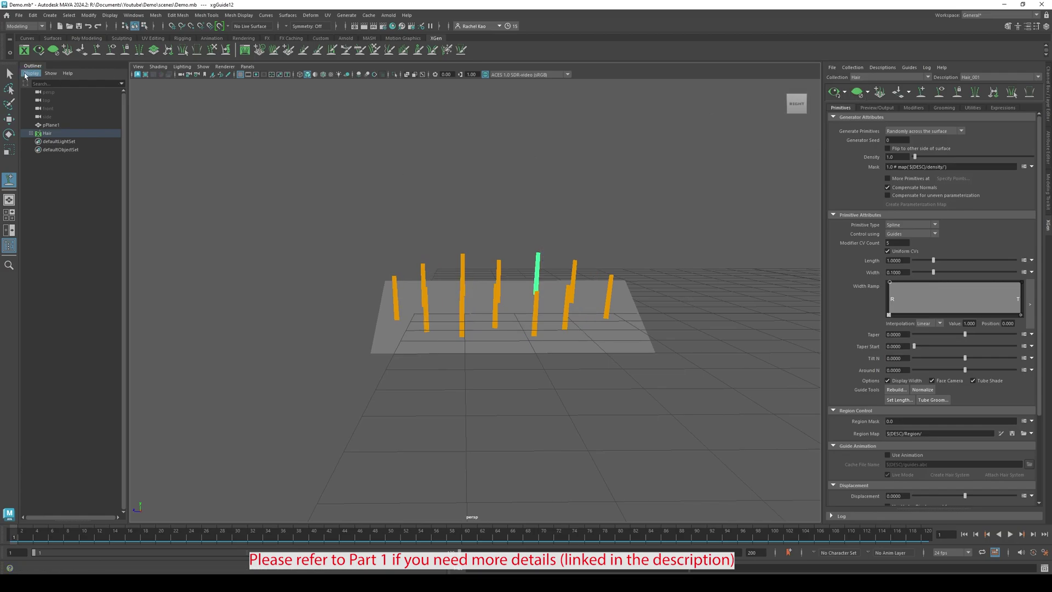
- Select all the guides and scale them along their length into long vertical strands
{"action": "left_click", "coordinate": [10, 74]}
{"action": "left_click_drag", "start_coordinate": [344, 192], "coordinate": [650, 322]}
{"action": "key", "text": "r"}
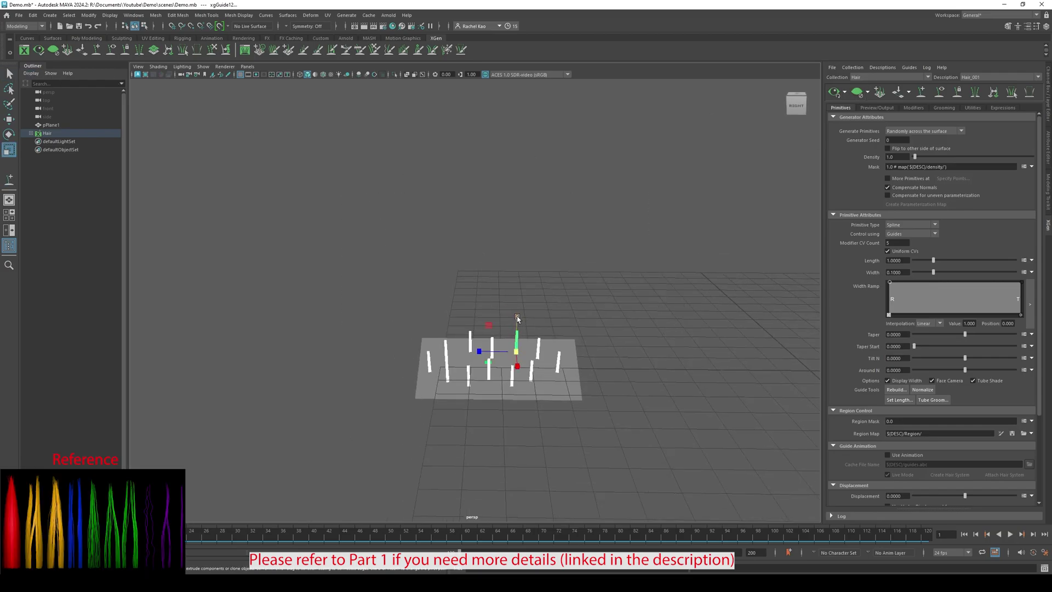
{"action": "left_click_drag", "start_coordinate": [516, 318], "coordinate": [524, 179]}
{"action": "scroll", "coordinate": [524, 189], "scroll_direction": "down", "scroll_amount": 8}
{"action": "left_click_drag", "start_coordinate": [550, 299], "coordinate": [547, 265], "text": "alt"}
{"action": "middle_click_drag", "start_coordinate": [547, 265], "coordinate": [547, 318], "text": "alt"}
{"action": "left_click_drag", "start_coordinate": [490, 328], "coordinate": [493, 188]}
{"action": "scroll", "coordinate": [565, 237], "scroll_direction": "up", "scroll_amount": 3}
{"action": "middle_click_drag", "start_coordinate": [650, 215], "coordinate": [640, 283], "text": "alt"}
- Lengthen the inner guides slightly, with the central ones longest, so the guide tips form a rounded top
{"action": "left_click_drag", "start_coordinate": [443, 155], "coordinate": [496, 201]}
{"action": "left_click_drag", "start_coordinate": [481, 421], "coordinate": [481, 418]}
{"action": "left_click_drag", "start_coordinate": [456, 151], "coordinate": [483, 178]}
{"action": "left_click_drag", "start_coordinate": [481, 421], "coordinate": [482, 418]}
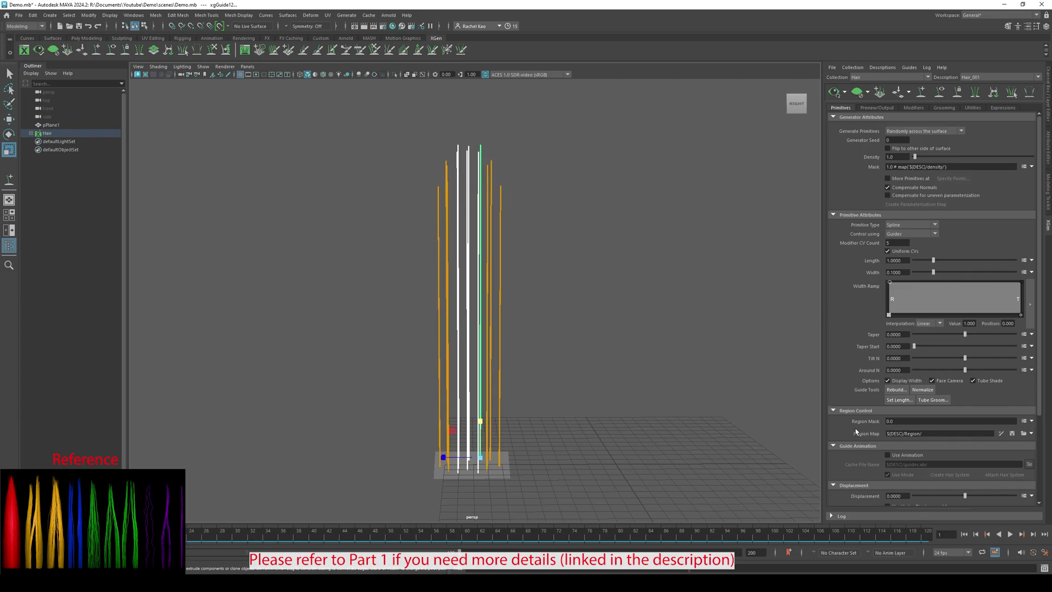
{"action": "left_click", "coordinate": [627, 366]}
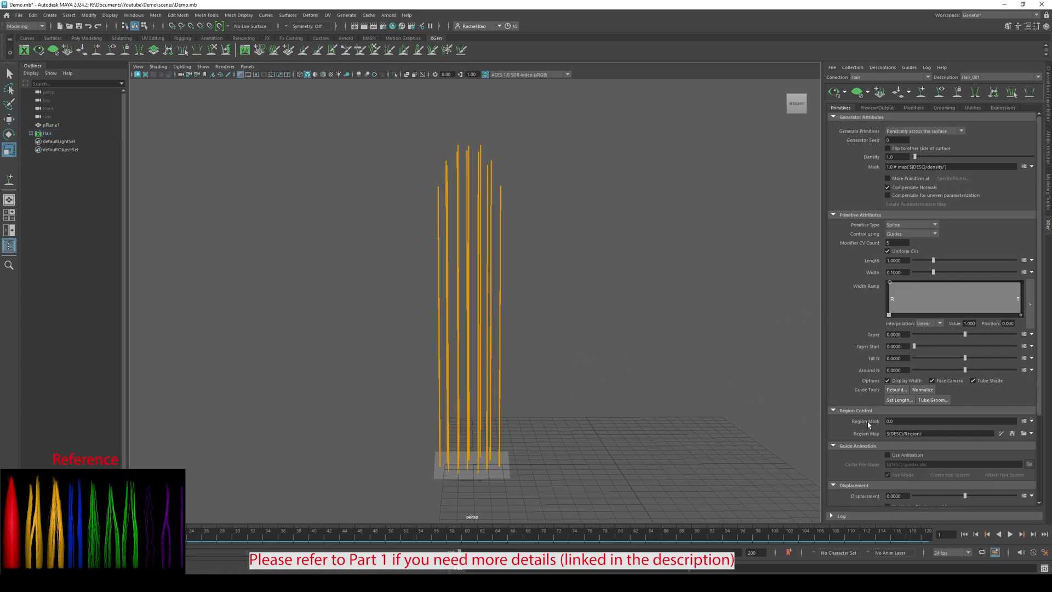
- Try to rebuild the hair guides with a CV count of 8
{"action": "left_click", "coordinate": [896, 390]}
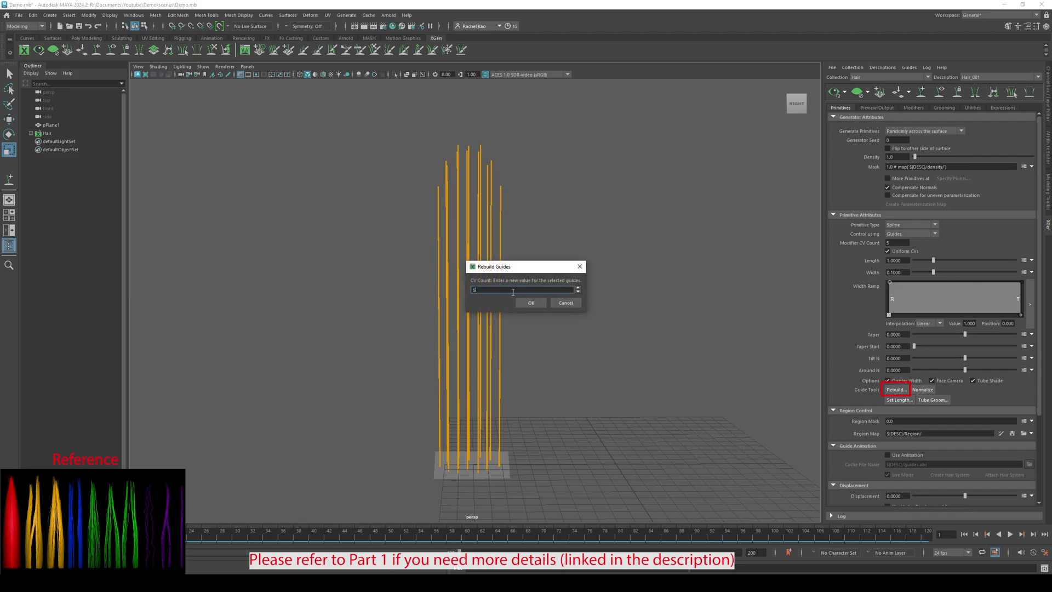
{"action": "type", "text": "8"}
{"action": "left_click", "coordinate": [531, 302]}
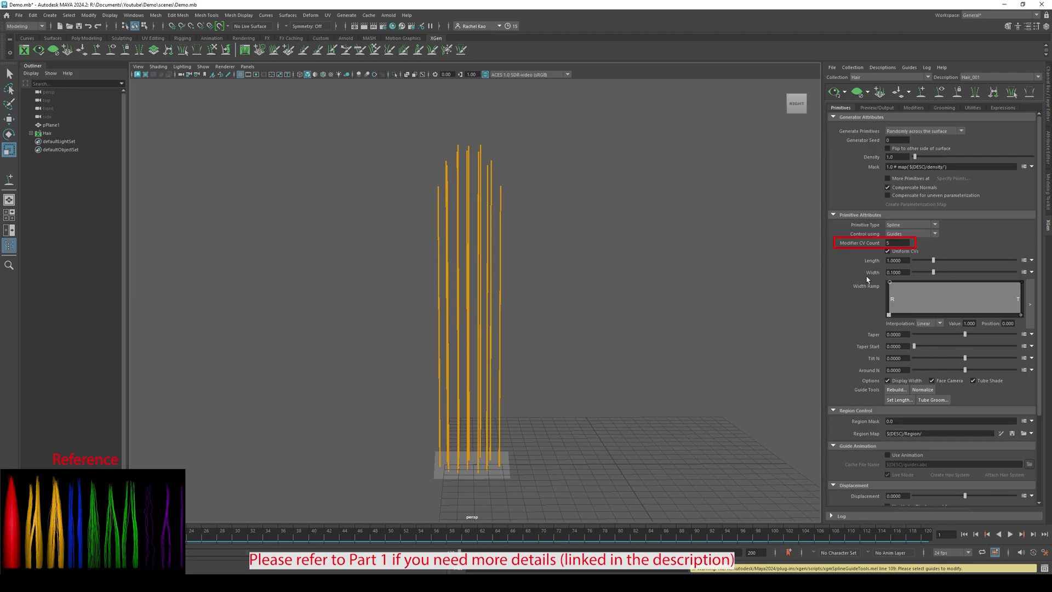
- Set the description's Modifier CV Count to 25, Width to 0.02 and Density to 100
{"action": "left_click", "coordinate": [894, 243]}
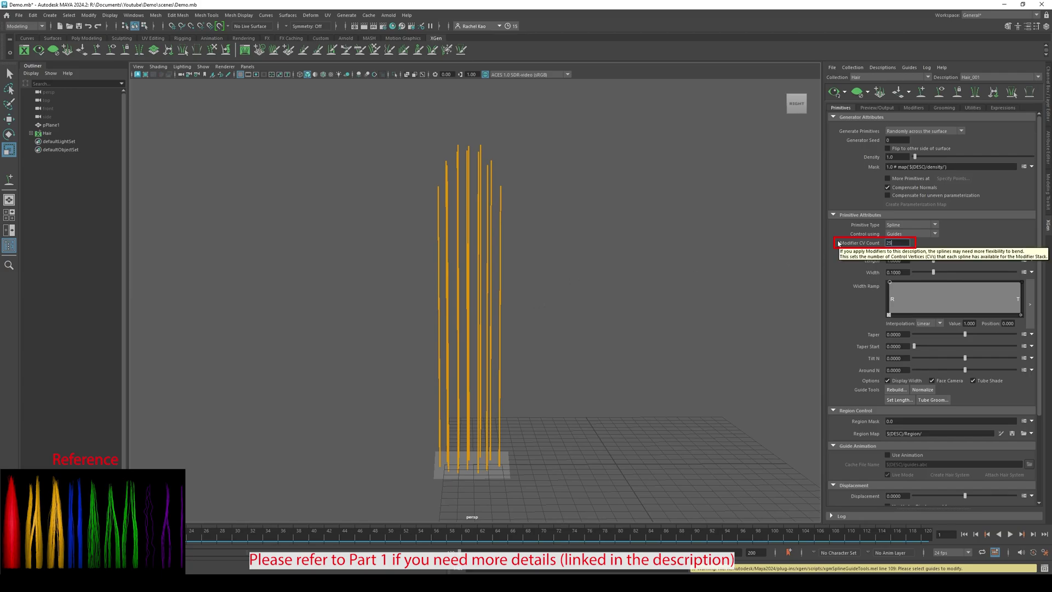
{"action": "key", "text": "Return"}
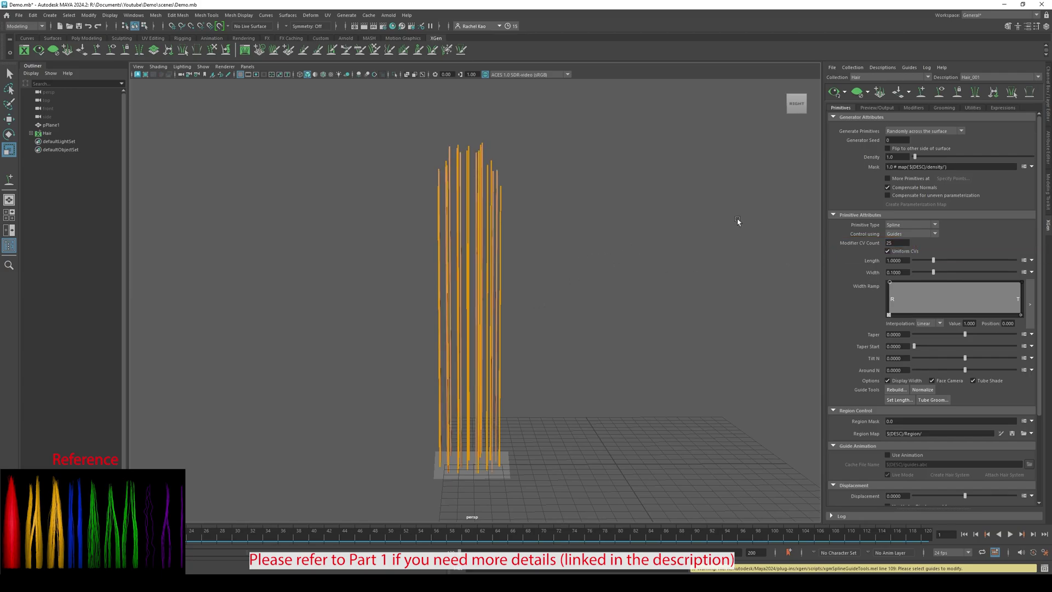
{"action": "left_click_drag", "start_coordinate": [903, 273], "coordinate": [852, 274]}
{"action": "key", "text": "Return"}
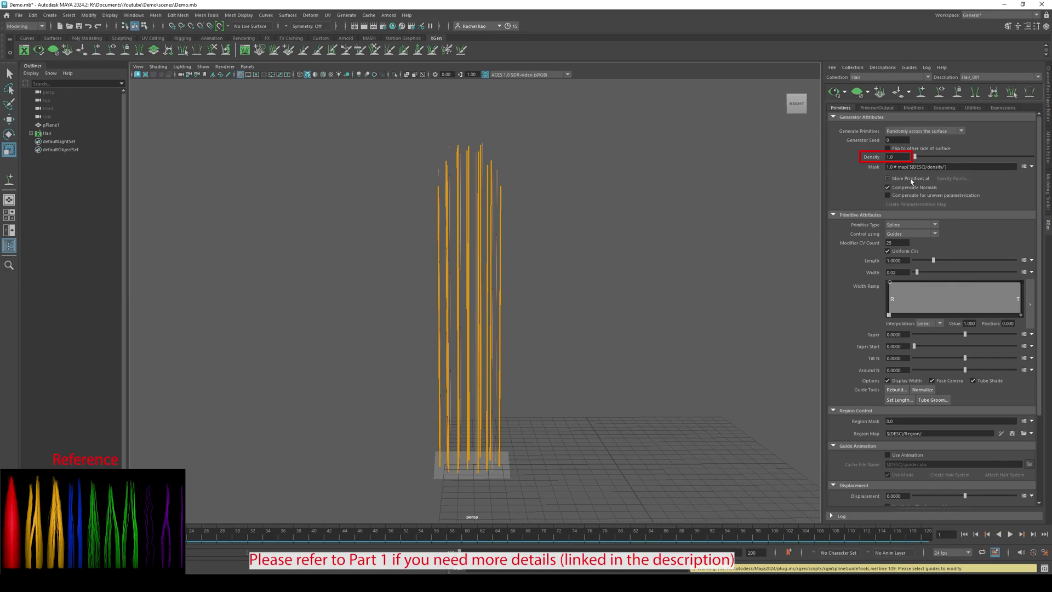
{"action": "left_click_drag", "start_coordinate": [915, 157], "coordinate": [1049, 167]}
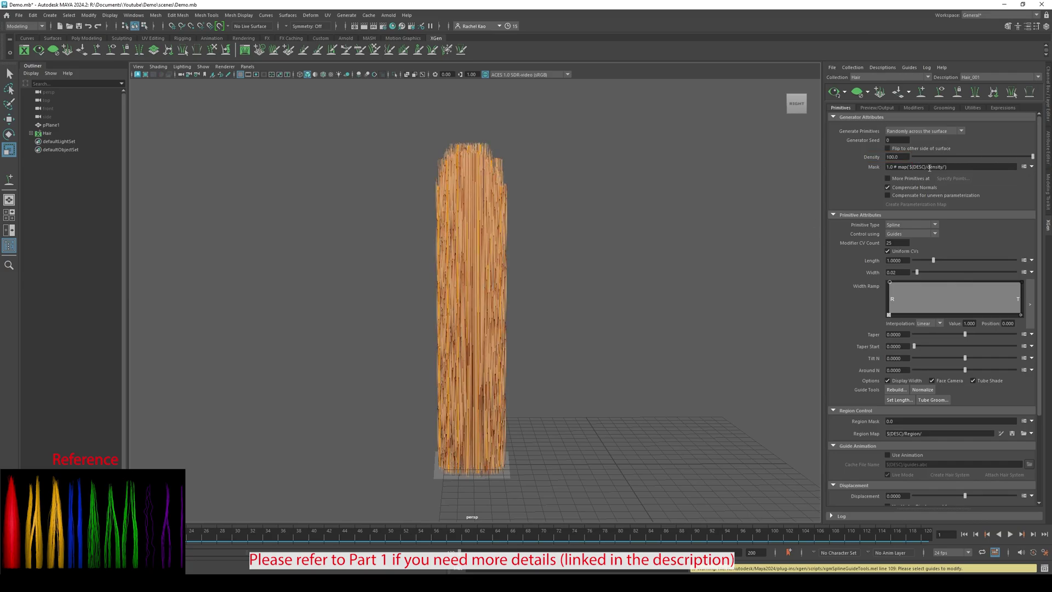
- Taper both ends of the width ramp, placing full-width points at positions 0.084 and 0.922
{"action": "mouse_move", "coordinate": [887, 284]}
{"action": "left_mouse_down"}
{"action": "mouse_move", "coordinate": [888, 297]}
{"action": "mouse_move", "coordinate": [901, 283]}
{"action": "left_mouse_up"}
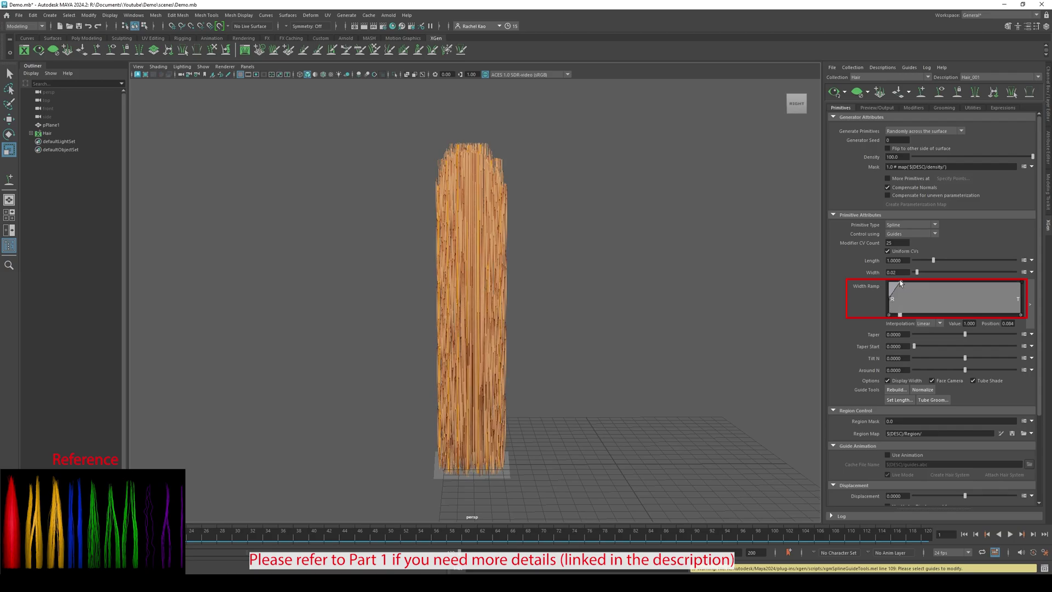
{"action": "mouse_move", "coordinate": [1020, 283]}
{"action": "left_mouse_down"}
{"action": "mouse_move", "coordinate": [1021, 300]}
{"action": "mouse_move", "coordinate": [1011, 281]}
{"action": "left_mouse_up"}
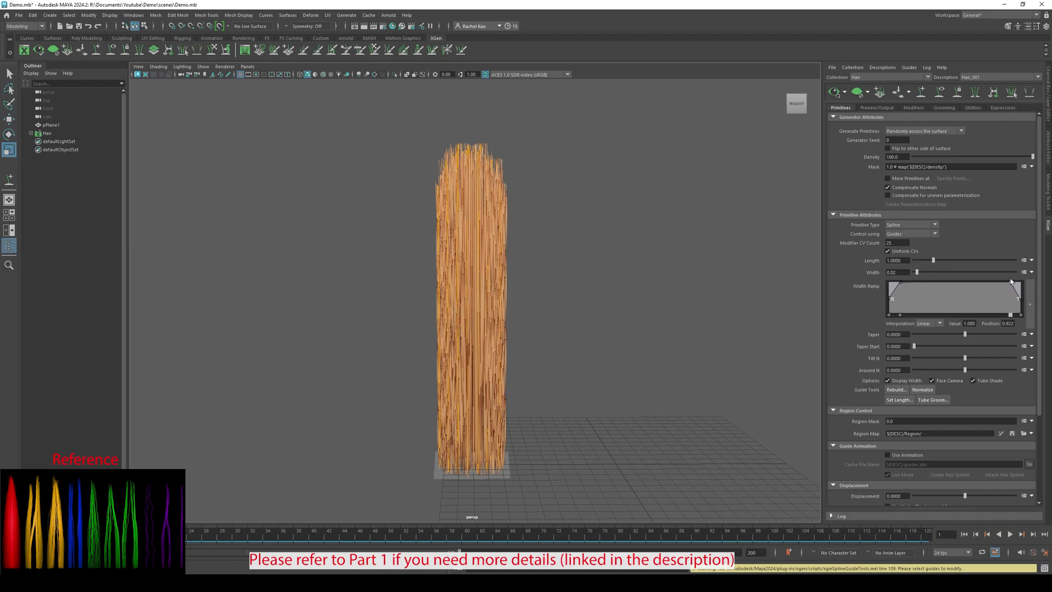
- Clear the hair preview and sculpt the upper parts of the guides inward so their tips gather into a point
{"action": "left_click", "coordinate": [857, 91]}
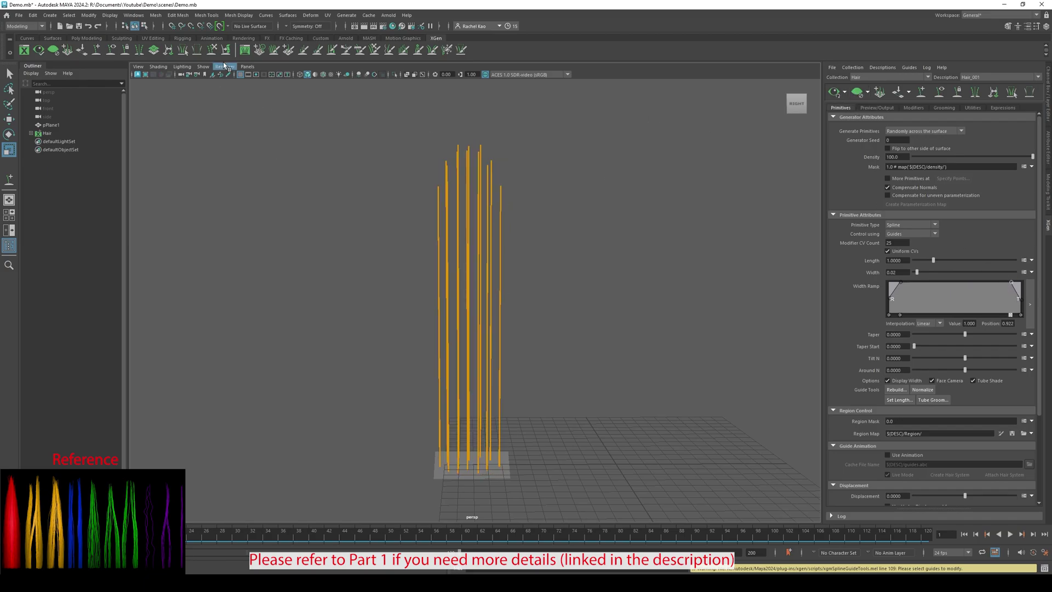
{"action": "left_click", "coordinate": [9, 180]}
{"action": "mouse_move", "coordinate": [579, 263]}
{"action": "left_mouse_down"}
{"action": "mouse_move", "coordinate": [482, 177]}
{"action": "mouse_move", "coordinate": [493, 160]}
{"action": "mouse_move", "coordinate": [471, 181]}
{"action": "left_mouse_up"}
{"action": "mouse_move", "coordinate": [419, 224]}
{"action": "left_mouse_down"}
{"action": "mouse_move", "coordinate": [435, 294]}
{"action": "mouse_move", "coordinate": [446, 199]}
{"action": "mouse_move", "coordinate": [498, 159]}
{"action": "mouse_move", "coordinate": [503, 358]}
{"action": "mouse_move", "coordinate": [425, 334]}
{"action": "left_mouse_up"}
{"action": "left_click_drag", "start_coordinate": [610, 400], "coordinate": [487, 378], "text": "alt"}
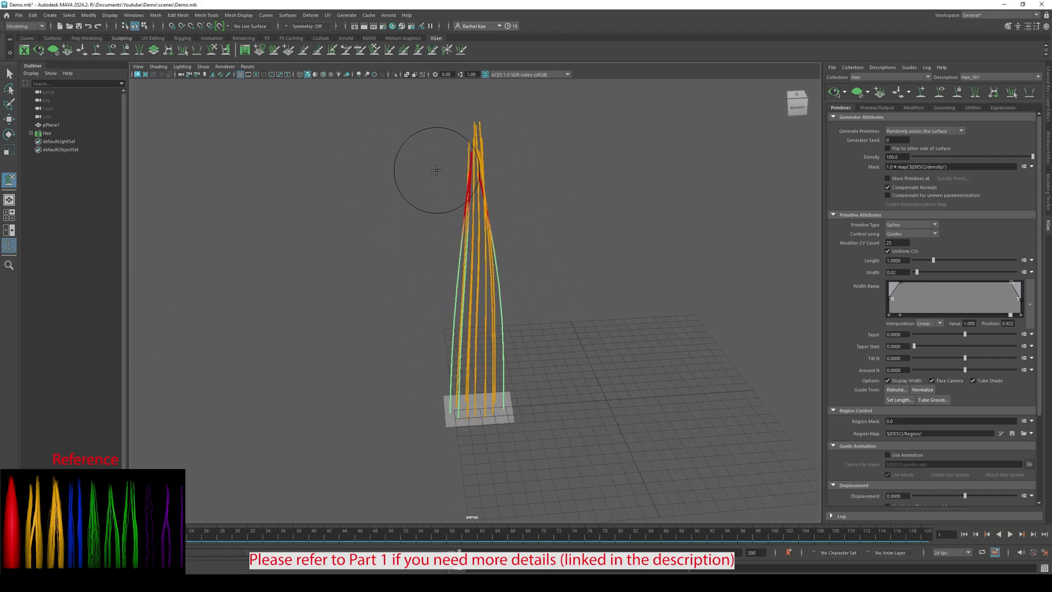
{"action": "mouse_move", "coordinate": [436, 169]}
{"action": "left_mouse_down", "text": "alt"}
{"action": "mouse_move", "coordinate": [548, 158]}
{"action": "mouse_move", "coordinate": [605, 323]}
{"action": "mouse_move", "coordinate": [609, 290]}
{"action": "left_mouse_up", "text": "alt"}
{"action": "scroll", "coordinate": [609, 291], "scroll_direction": "down", "scroll_amount": 3}
- Preview the hair on the gathered guides to check the clump's shape, then clear the preview
{"action": "left_click", "coordinate": [834, 92]}
{"action": "scroll", "coordinate": [659, 262], "scroll_direction": "up", "scroll_amount": 5}
{"action": "middle_click_drag", "start_coordinate": [660, 262], "coordinate": [668, 304], "text": "alt"}
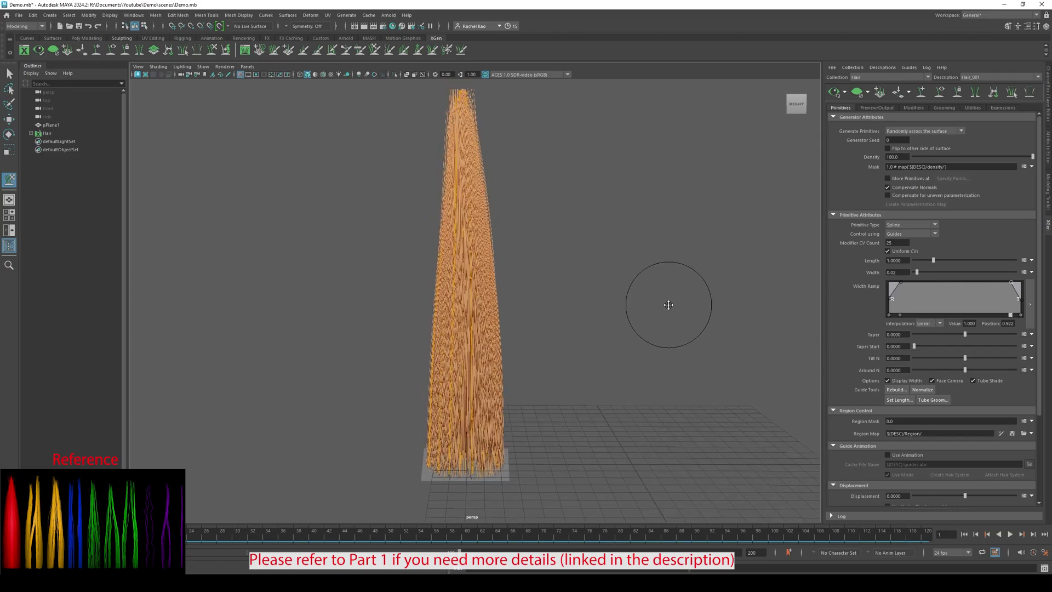
{"action": "left_click", "coordinate": [857, 91]}
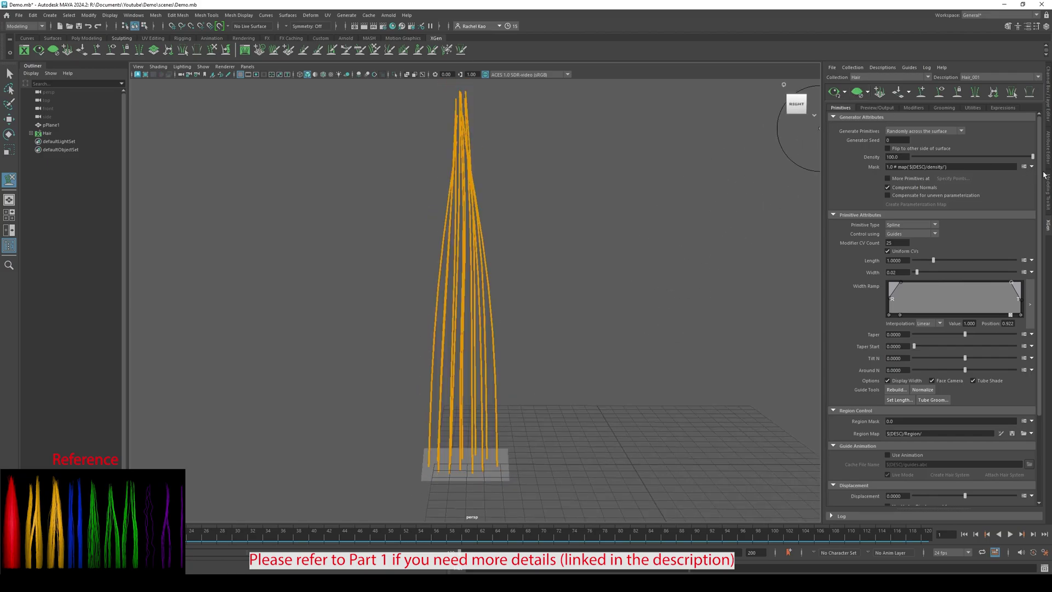
- Create a paint map named mask for the description's Mask, with map resolution 80 and start color black
{"action": "left_click", "coordinate": [1030, 167]}
{"action": "left_click", "coordinate": [1010, 175]}
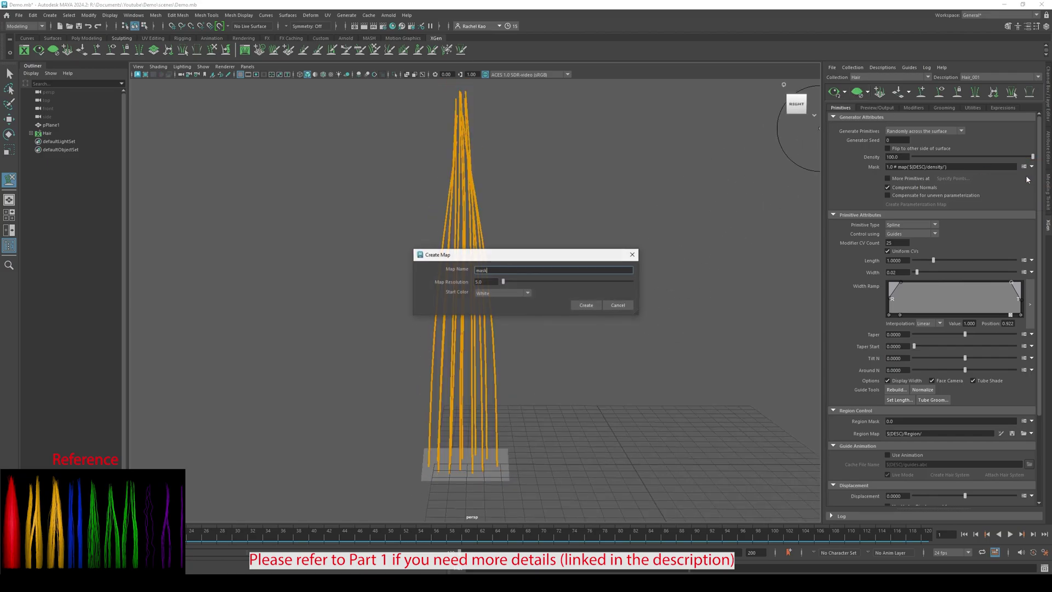
{"action": "double_click", "coordinate": [486, 281]}
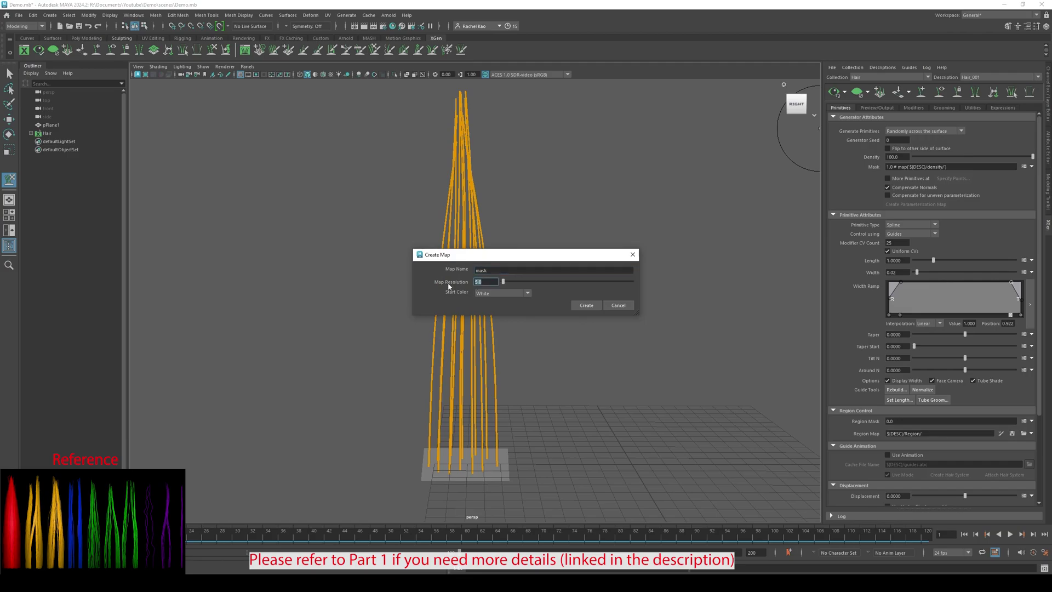
{"action": "type", "text": "80"}
{"action": "left_click", "coordinate": [514, 295]}
{"action": "left_click", "coordinate": [497, 311]}
{"action": "left_click", "coordinate": [584, 305]}
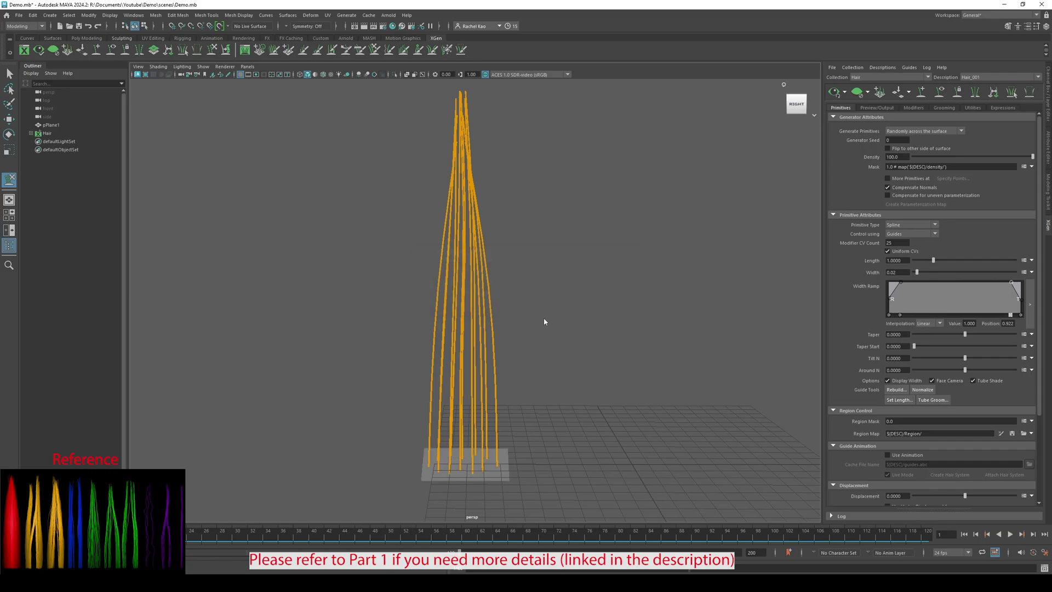
- Paint a solid white oval across the middle of the plane's mask map with a hard round brush of about 0.21 radius
{"action": "scroll", "coordinate": [544, 321], "scroll_direction": "up", "scroll_amount": 5}
{"action": "middle_click_drag", "start_coordinate": [481, 500], "coordinate": [484, 241], "text": "alt"}
{"action": "left_click_drag", "start_coordinate": [622, 294], "coordinate": [615, 347], "text": "alt"}
{"action": "scroll", "coordinate": [615, 347], "scroll_direction": "up", "scroll_amount": 2}
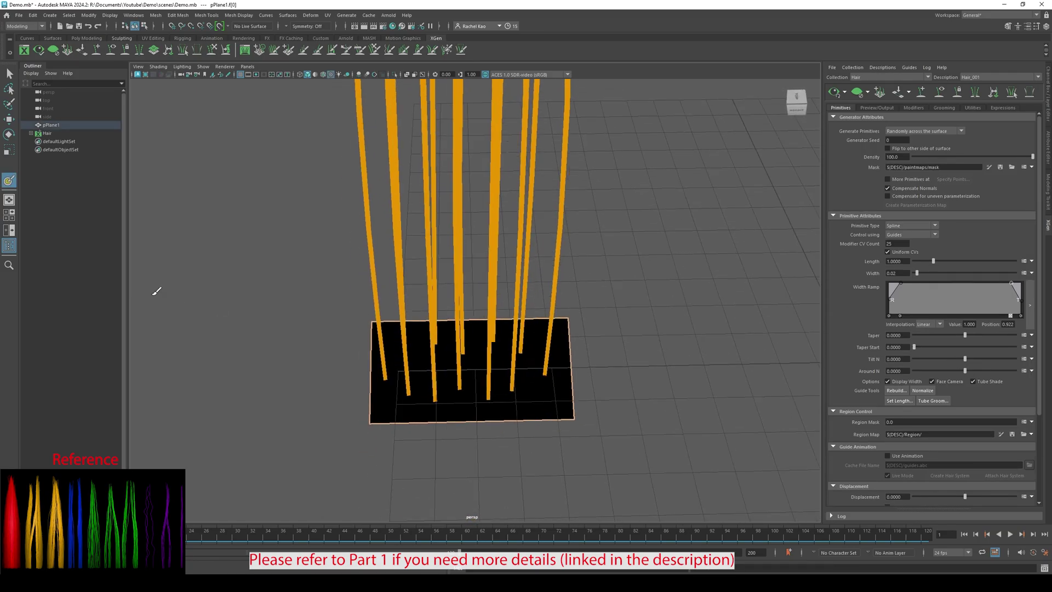
{"action": "double_click", "coordinate": [10, 182]}
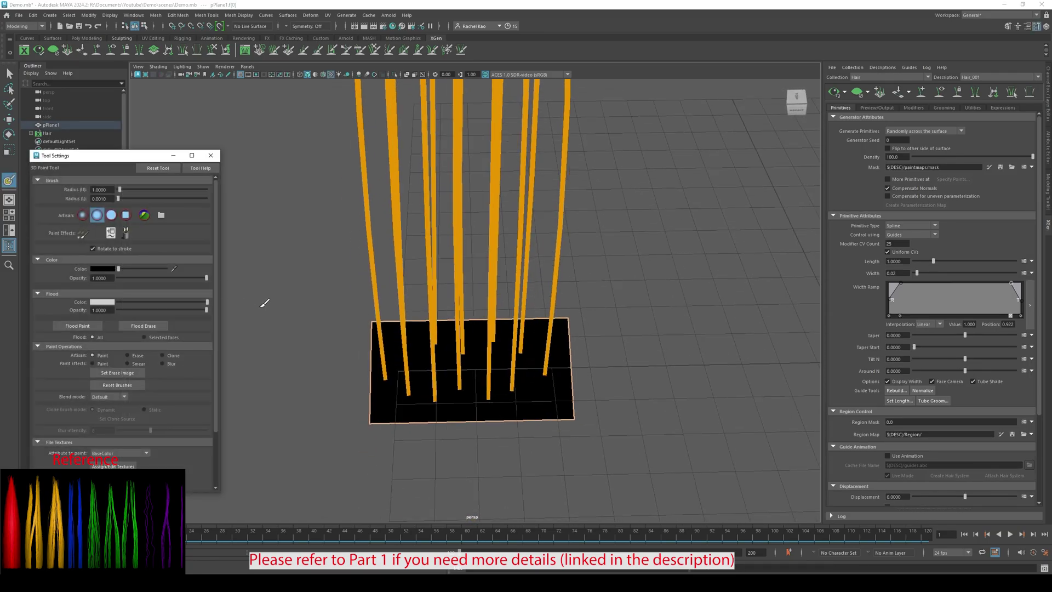
{"action": "left_click", "coordinate": [111, 215]}
{"action": "left_click_drag", "start_coordinate": [118, 269], "coordinate": [166, 268]}
{"action": "scroll", "coordinate": [355, 374], "scroll_direction": "up", "scroll_amount": 2}
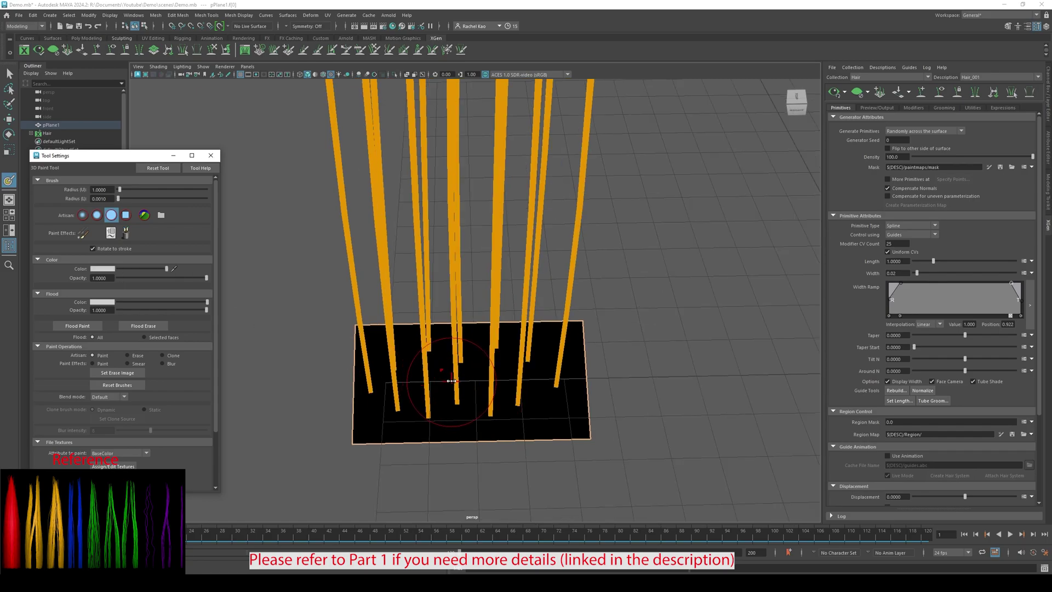
{"action": "key", "text": "b"}
{"action": "mouse_move", "coordinate": [453, 382]}
{"action": "left_mouse_down"}
{"action": "mouse_move", "coordinate": [419, 380]}
{"action": "mouse_move", "coordinate": [499, 396]}
{"action": "mouse_move", "coordinate": [547, 376]}
{"action": "mouse_move", "coordinate": [390, 387]}
{"action": "mouse_move", "coordinate": [522, 375]}
{"action": "mouse_move", "coordinate": [405, 367]}
{"action": "left_mouse_up"}
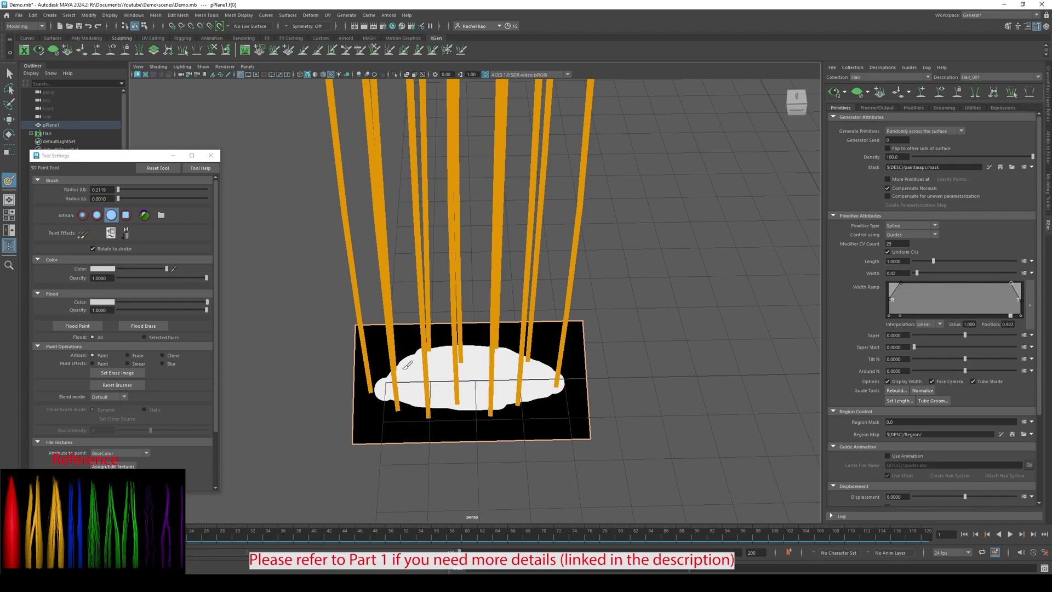
- Shrink the brush to about 0.12 radius and dab white spots around the oval near the plane's edges
{"action": "key", "text": "b"}
{"action": "left_click_drag", "start_coordinate": [382, 426], "coordinate": [404, 420]}
{"action": "left_click", "coordinate": [376, 421]}
{"action": "left_click_drag", "start_coordinate": [440, 423], "coordinate": [447, 423]}
{"action": "left_click", "coordinate": [522, 420]}
{"action": "left_click_drag", "start_coordinate": [557, 404], "coordinate": [575, 385]}
{"action": "left_click_drag", "start_coordinate": [571, 368], "coordinate": [574, 370]}
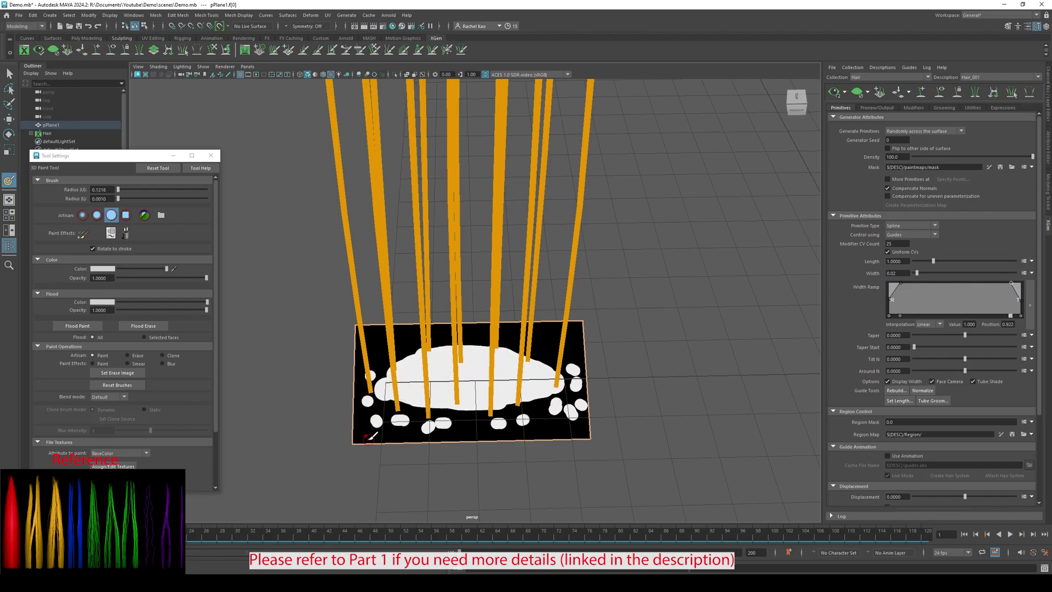
- Switch the paint color to black and break up the oval's edges and the surrounding spots
{"action": "left_click_drag", "start_coordinate": [166, 268], "coordinate": [118, 268]}
{"action": "left_click", "coordinate": [377, 432]}
{"action": "left_click_drag", "start_coordinate": [404, 393], "coordinate": [412, 396]}
{"action": "left_click", "coordinate": [554, 388]}
{"action": "left_click_drag", "start_coordinate": [525, 392], "coordinate": [566, 415]}
{"action": "left_click", "coordinate": [425, 433]}
{"action": "left_click", "coordinate": [495, 430]}
{"action": "left_click_drag", "start_coordinate": [580, 376], "coordinate": [571, 377]}
- Repaint a few white patches in the oval and along the plane's front edge, and save the mask map
{"action": "left_click_drag", "start_coordinate": [119, 269], "coordinate": [167, 269]}
{"action": "left_click_drag", "start_coordinate": [405, 387], "coordinate": [412, 389]}
{"action": "left_click", "coordinate": [530, 384]}
{"action": "left_click", "coordinate": [431, 423]}
{"action": "left_click_drag", "start_coordinate": [470, 421], "coordinate": [480, 420]}
{"action": "left_click", "coordinate": [555, 382]}
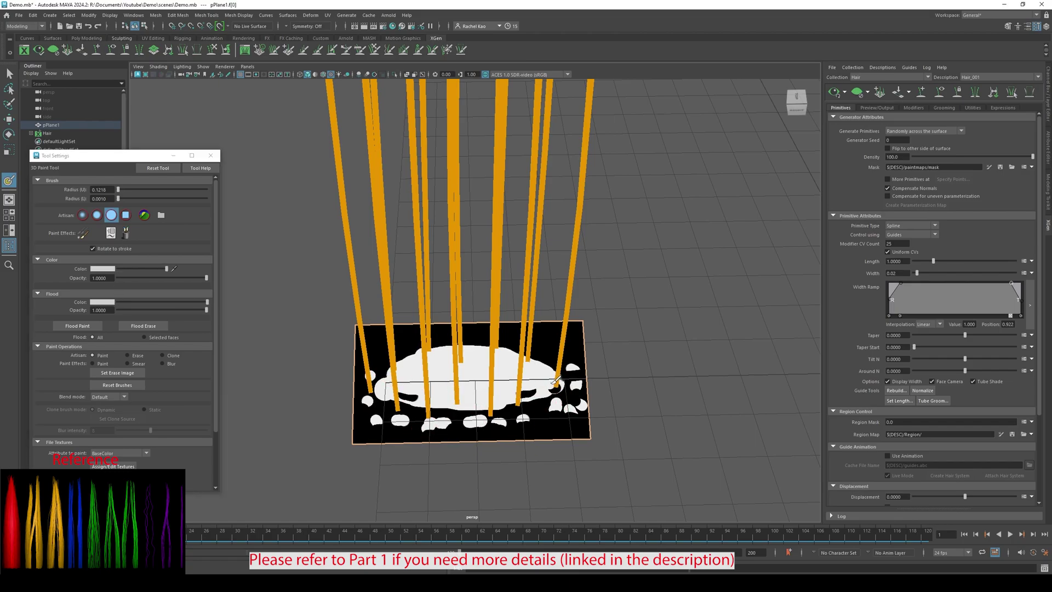
{"action": "left_click", "coordinate": [1000, 168]}
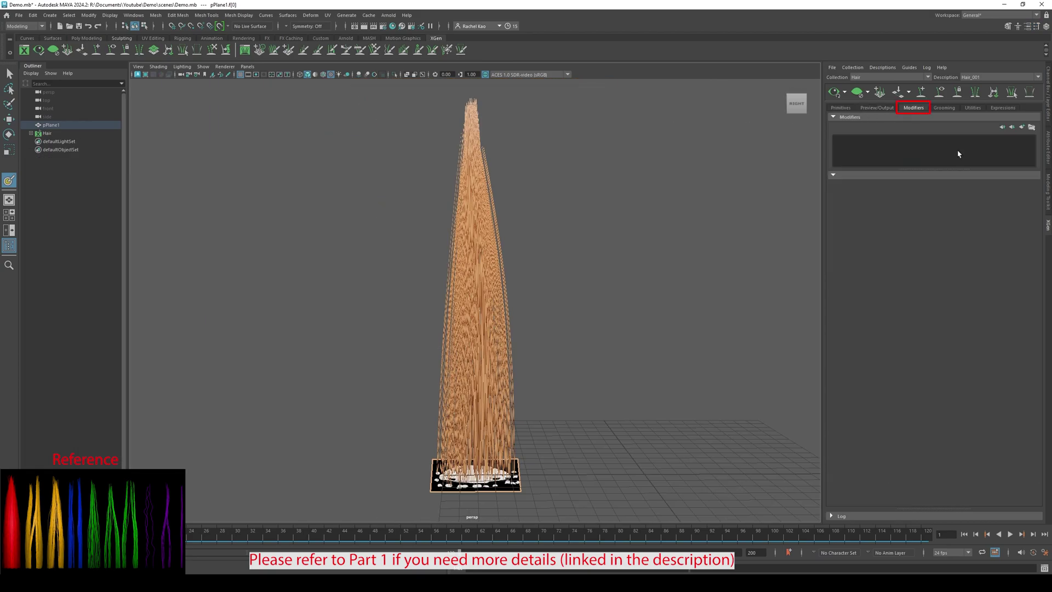
- Add a Clumping modifier to the hair description and set up its clumping maps
{"action": "left_click", "coordinate": [1021, 127]}
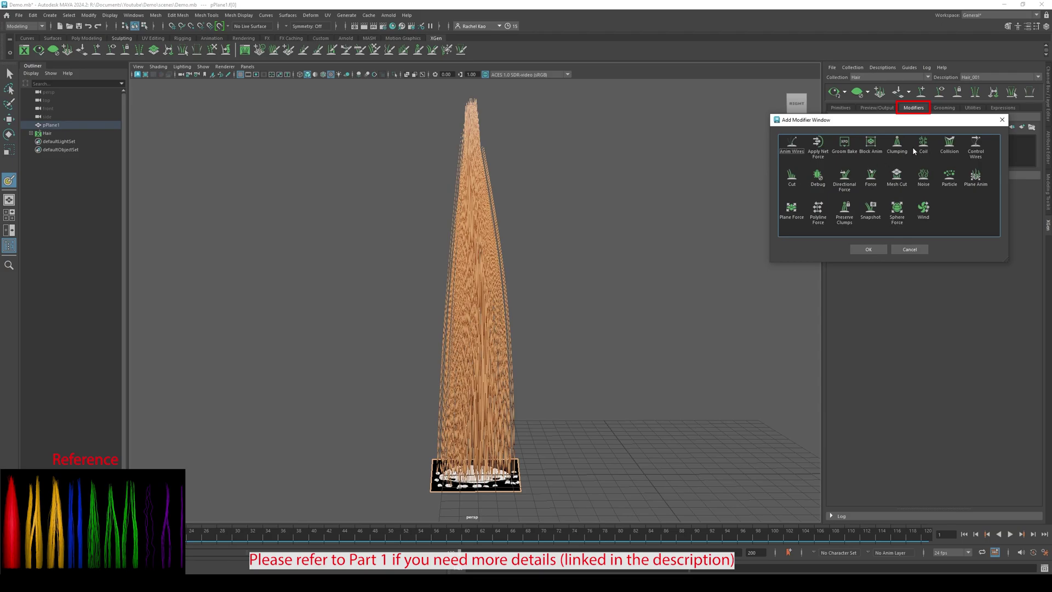
{"action": "left_click", "coordinate": [896, 144]}
{"action": "left_click", "coordinate": [870, 249]}
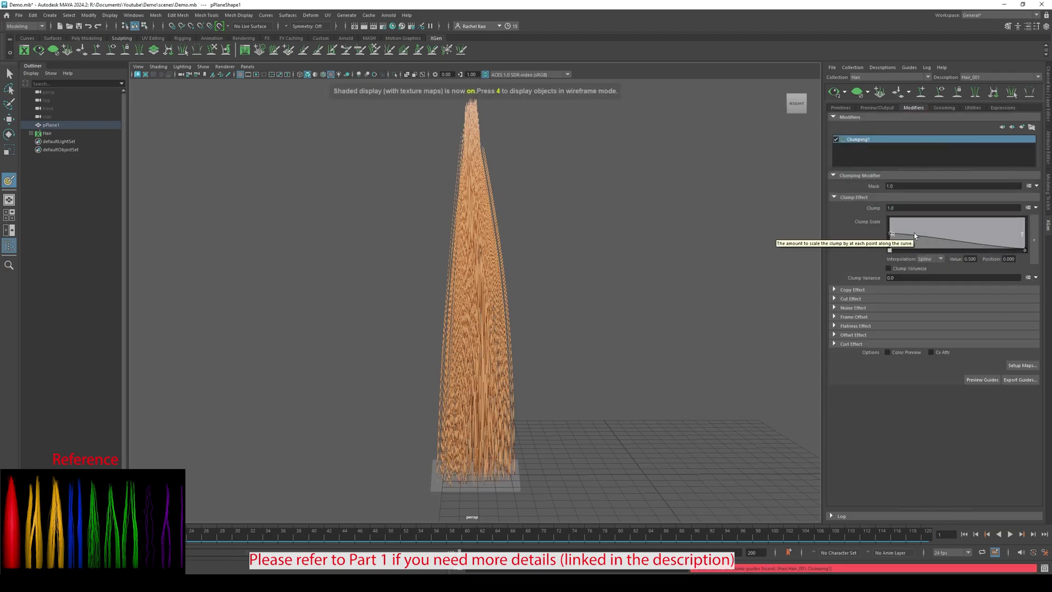
{"action": "left_click", "coordinate": [1021, 365]}
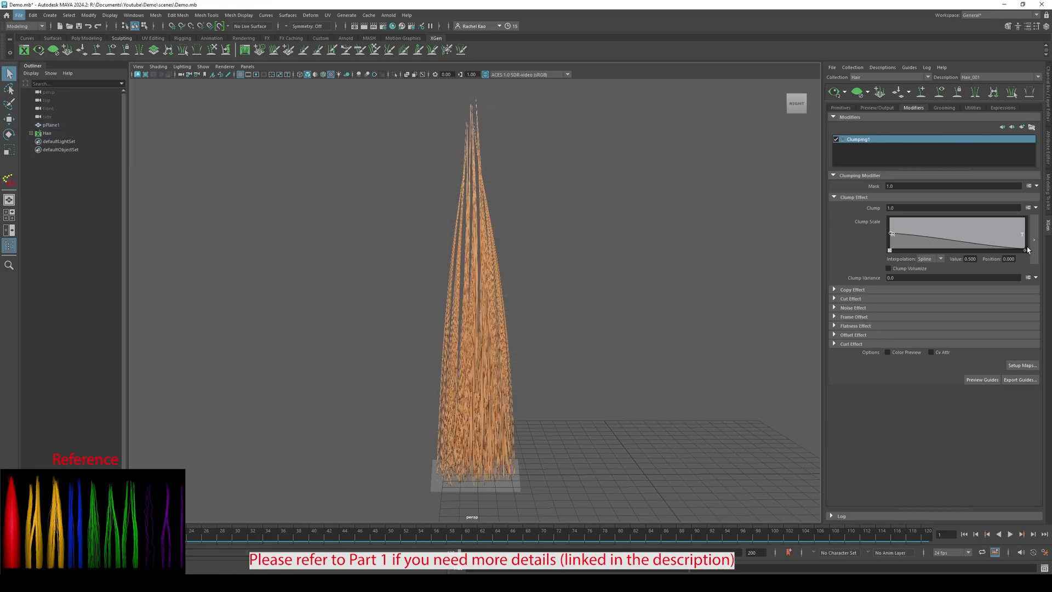
- Raise the middle of the Clump Scale curve to its maximum, and clear the hair preview to sculpt the guides
{"action": "left_click_drag", "start_coordinate": [957, 241], "coordinate": [951, 218]}
{"action": "left_click_drag", "start_coordinate": [723, 274], "coordinate": [683, 272], "text": "alt"}
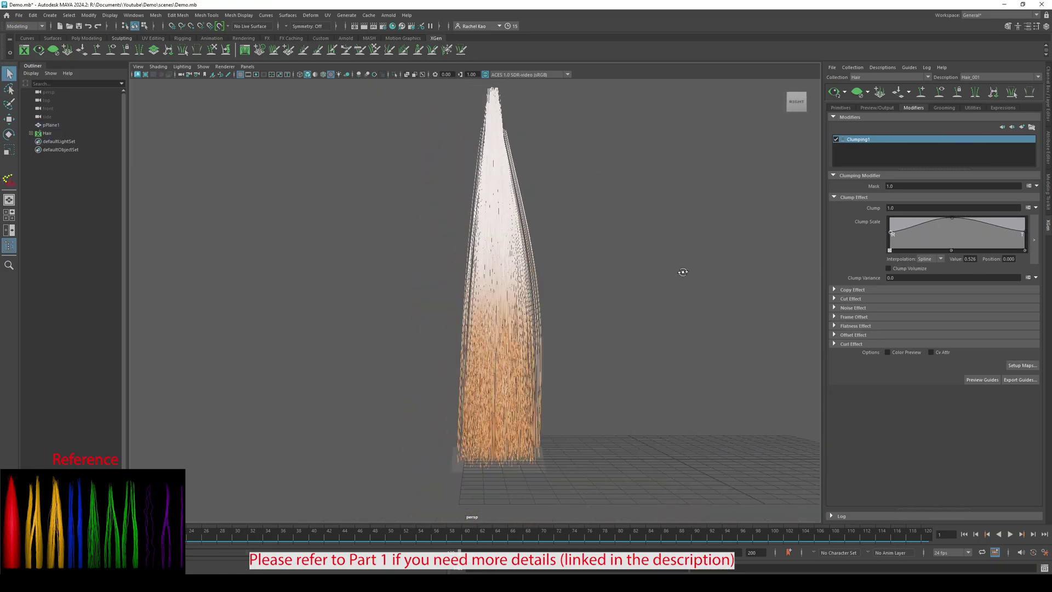
{"action": "left_click", "coordinate": [939, 92]}
{"action": "left_click", "coordinate": [212, 50]}
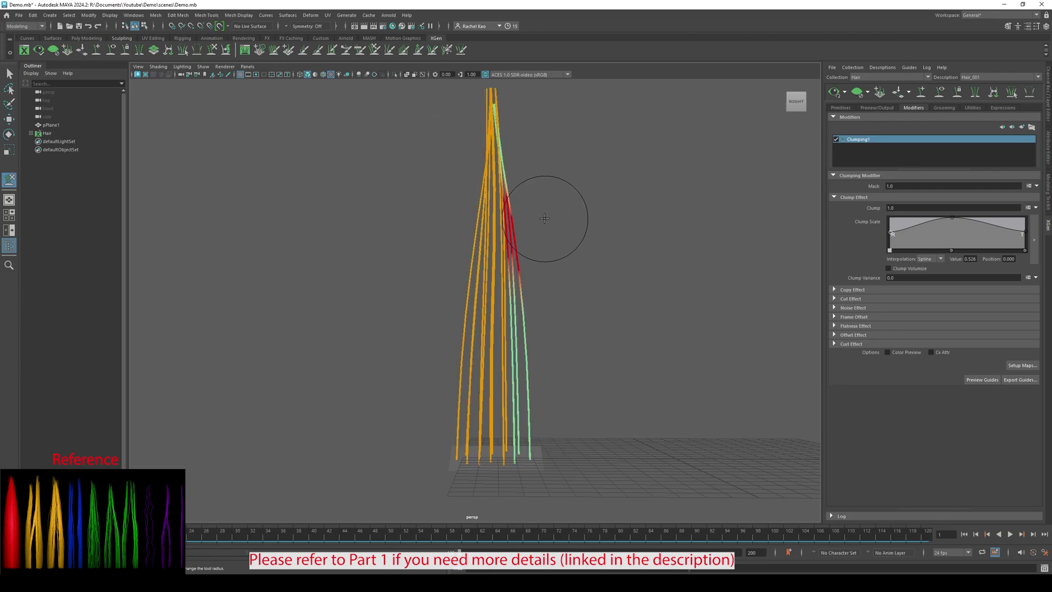
- Add a second Clumping modifier and switch the viewport background to black
{"action": "left_click", "coordinate": [1021, 127]}
{"action": "left_click", "coordinate": [855, 145]}
{"action": "left_click", "coordinate": [867, 247]}
{"action": "left_click_drag", "start_coordinate": [689, 217], "coordinate": [634, 224], "text": "alt"}
{"action": "left_click", "coordinate": [10, 73]}
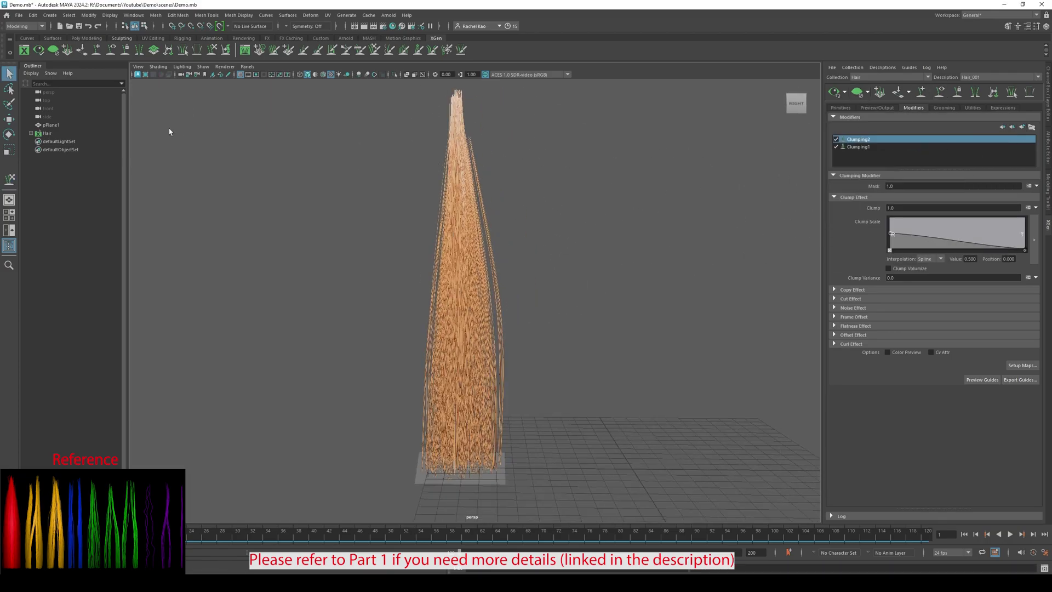
{"action": "key", "text": "alt+b"}
{"action": "left_click_drag", "start_coordinate": [588, 258], "coordinate": [607, 264], "text": "alt"}
- Generate and save the second Clumping modifier's maps with a point density of about 3.1
{"action": "left_click", "coordinate": [1022, 365]}
{"action": "left_click_drag", "start_coordinate": [541, 224], "coordinate": [542, 226]}
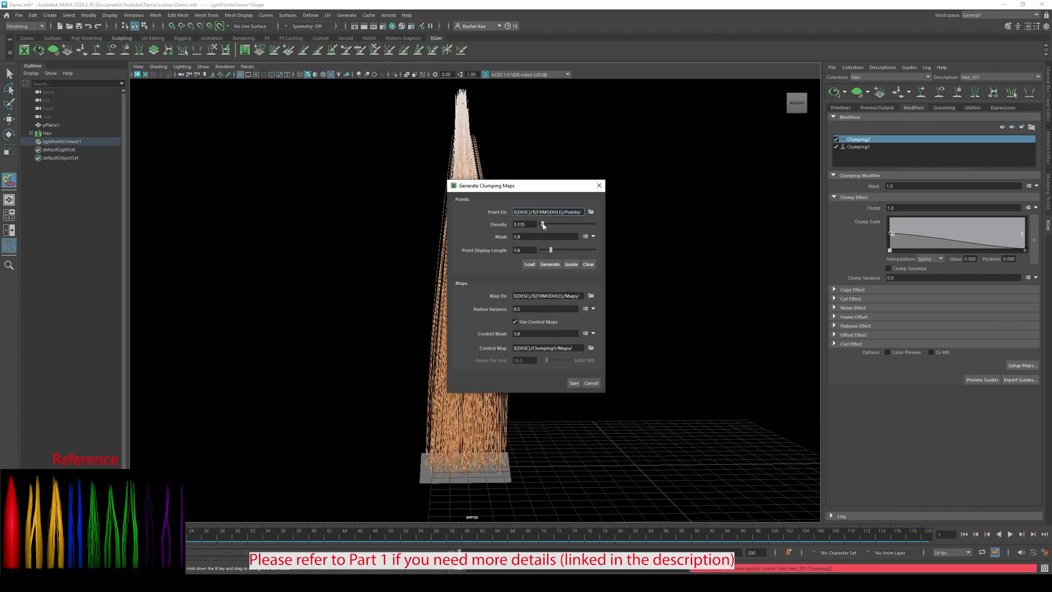
{"action": "left_click", "coordinate": [573, 382]}
- Add a middle Clump Scale point of 0.25 on Clumping2, and set Clumping1's Clump Scale tip to 0.684
{"action": "left_click", "coordinate": [957, 240]}
{"action": "left_click_drag", "start_coordinate": [648, 304], "coordinate": [661, 305], "text": "alt"}
{"action": "scroll", "coordinate": [661, 305], "scroll_direction": "up", "scroll_amount": 3}
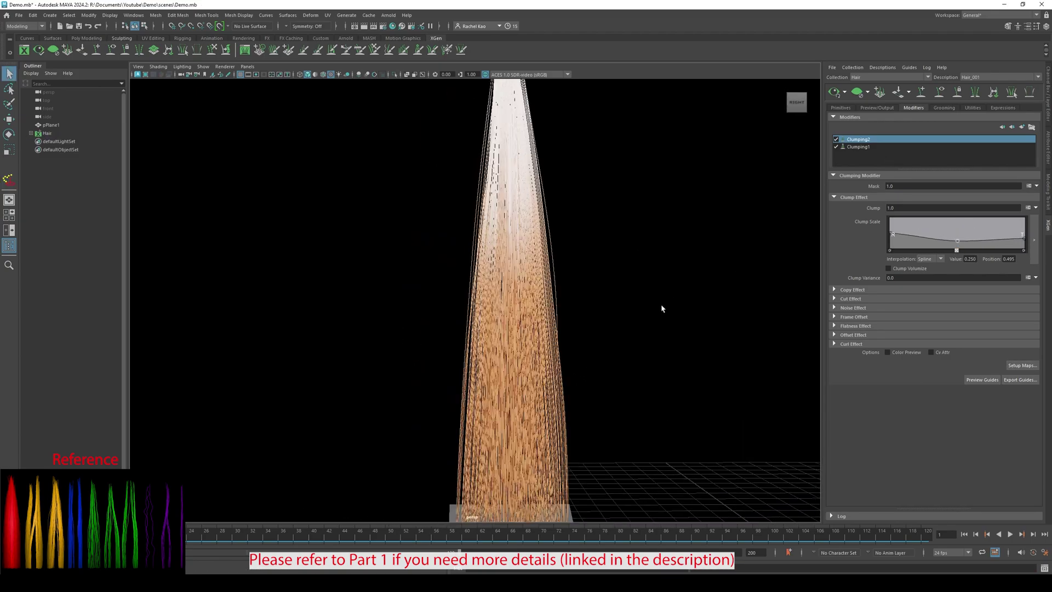
{"action": "scroll", "coordinate": [650, 299], "scroll_direction": "down", "scroll_amount": 5}
{"action": "scroll", "coordinate": [646, 301], "scroll_direction": "up", "scroll_amount": 3}
{"action": "left_click", "coordinate": [902, 147]}
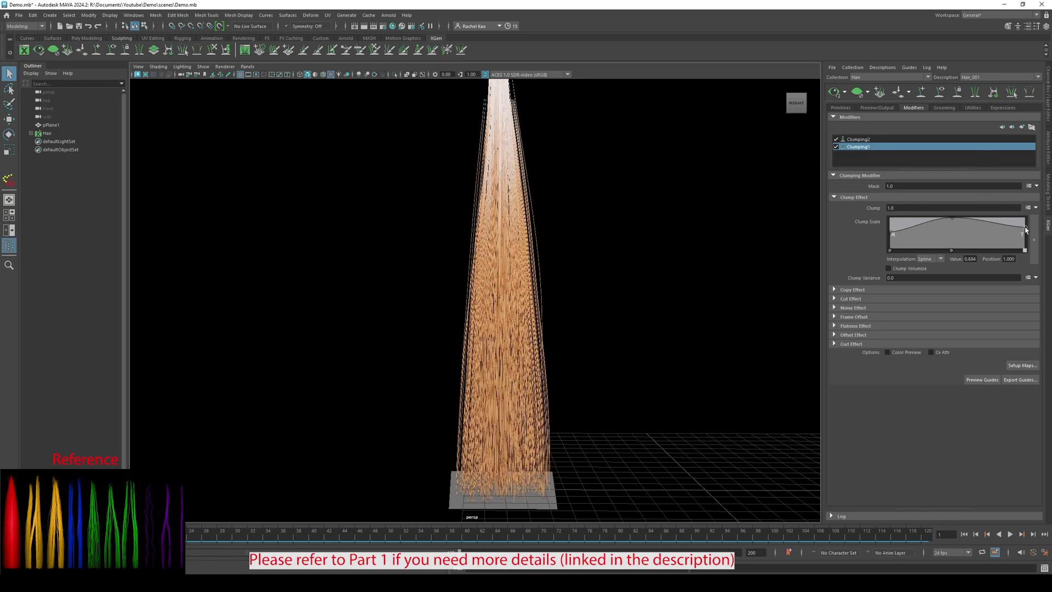
- Add a Cut modifier above the clumping modifiers and enter 5 in its Amount expression
{"action": "left_click", "coordinate": [1022, 127]}
{"action": "left_click", "coordinate": [868, 249]}
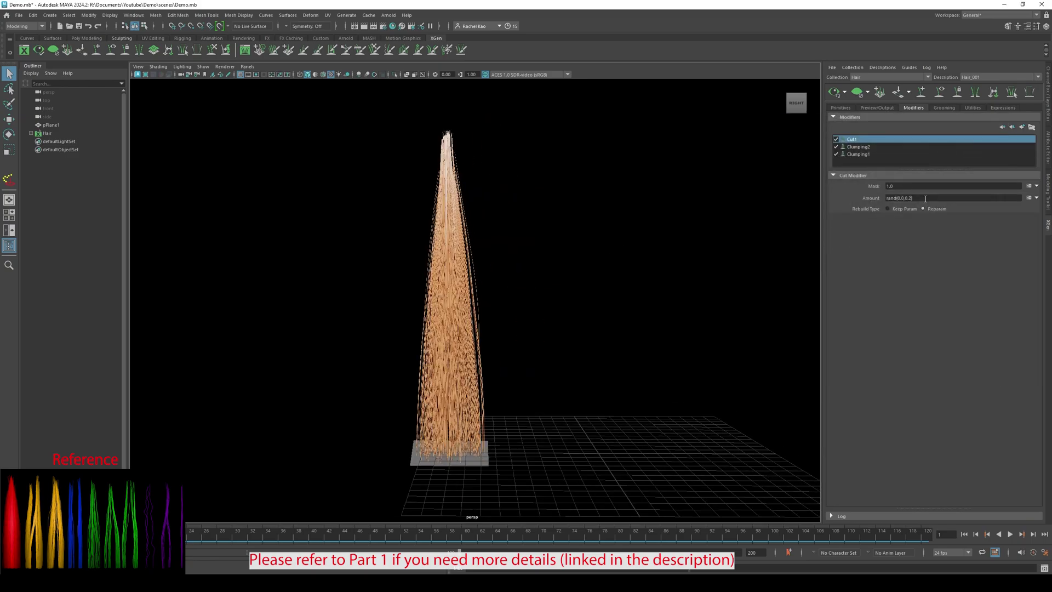
{"action": "type", "text": "5"}
{"action": "key", "text": "Return"}
{"action": "scroll", "coordinate": [597, 232], "scroll_direction": "up", "scroll_amount": 2}
{"action": "mouse_move", "coordinate": [597, 232]}
{"action": "left_mouse_down", "text": "alt"}
{"action": "mouse_move", "coordinate": [563, 232]}
{"action": "mouse_move", "coordinate": [608, 230]}
{"action": "left_mouse_up", "text": "alt"}
- Add a Noise modifier and set its Frequency to 2
{"action": "left_click", "coordinate": [1022, 127]}
{"action": "left_click", "coordinate": [929, 180]}
{"action": "left_click", "coordinate": [868, 249]}
{"action": "left_click_drag", "start_coordinate": [895, 200], "coordinate": [861, 202]}
{"action": "type", "text": "2"}
{"action": "key", "text": "Return"}
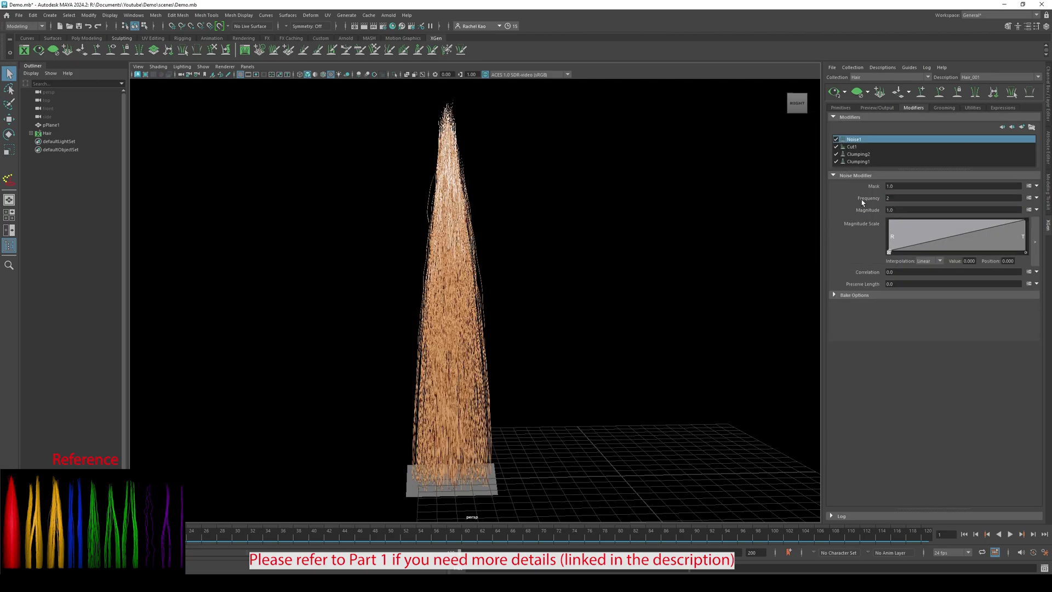
- Flatten Noise1's Magnitude Scale ramp by setting the root to 0.474, lowering the tip and adding a slightly higher point between them
{"action": "left_click_drag", "start_coordinate": [889, 250], "coordinate": [890, 229]}
{"action": "left_click", "coordinate": [973, 235]}
{"action": "left_click_drag", "start_coordinate": [1024, 220], "coordinate": [973, 230]}
{"action": "left_click_drag", "start_coordinate": [889, 230], "coordinate": [890, 237]}
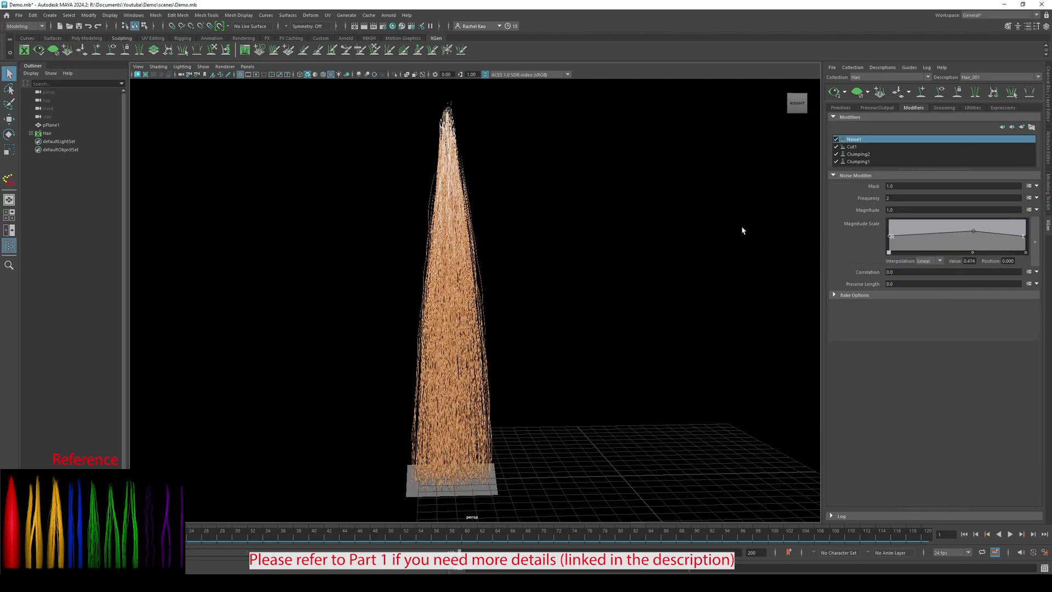
- Add a second Noise modifier and set its Frequency expression to stray() ? 0:.2
{"action": "left_click", "coordinate": [1022, 127]}
{"action": "left_click", "coordinate": [924, 180]}
{"action": "left_click", "coordinate": [868, 249]}
{"action": "left_click_drag", "start_coordinate": [894, 199], "coordinate": [861, 198]}
{"action": "type", "text": "strat() ?"}
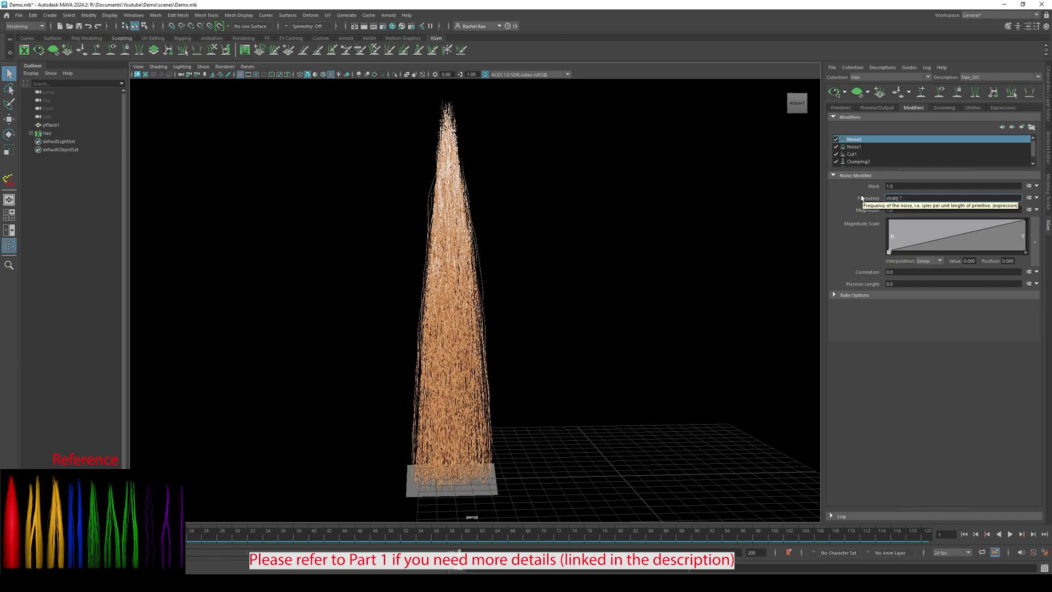
{"action": "key", "text": "BackSpace"}
{"action": "key", "text": "BackSpace"}
{"action": "key", "text": "BackSpace"}
{"action": "key", "text": "BackSpace"}
{"action": "key", "text": "BackSpace"}
{"action": "key", "text": "BackSpace"}
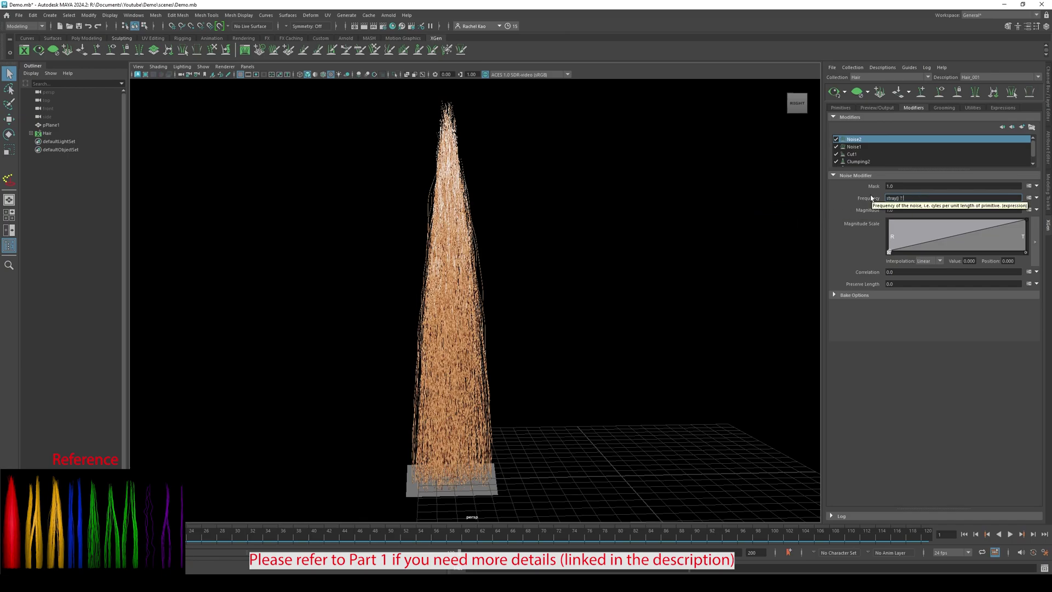
{"action": "type", "text": "0:.2"}
{"action": "key", "text": "Return"}
- Set Noise2's Magnitude to stray() ? 0:4, then raise its Magnitude Scale root, lower the tip and add a middle point
{"action": "left_click_drag", "start_coordinate": [904, 210], "coordinate": [864, 209]}
{"action": "type", "text": "stray() ? 0:4"}
{"action": "key", "text": "Return"}
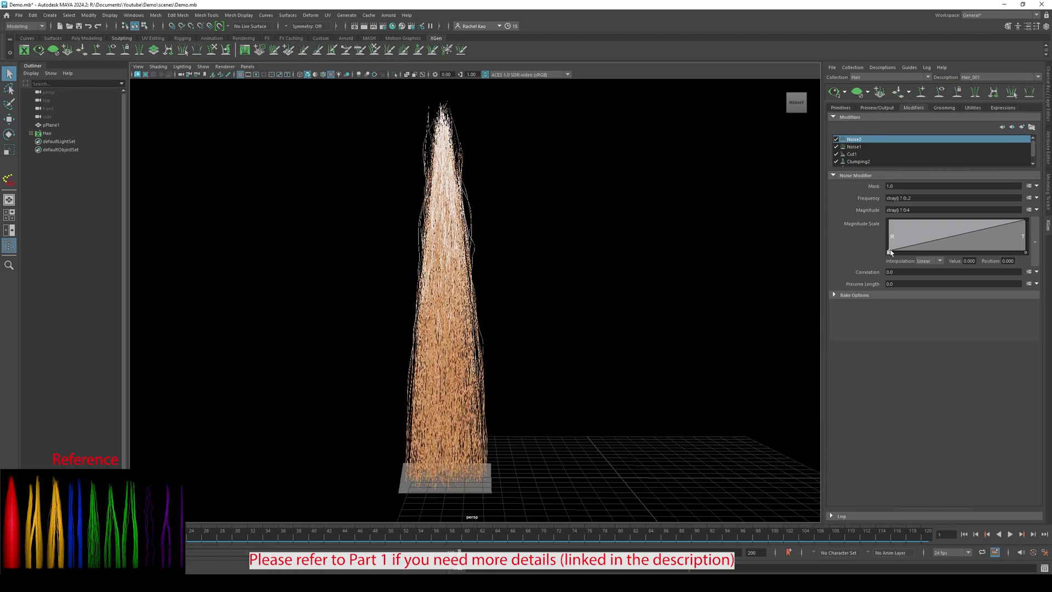
{"action": "left_click_drag", "start_coordinate": [890, 252], "coordinate": [891, 237]}
{"action": "left_click_drag", "start_coordinate": [1026, 220], "coordinate": [1026, 227]}
{"action": "left_click", "coordinate": [949, 222]}
{"action": "left_click_drag", "start_coordinate": [948, 222], "coordinate": [952, 233]}
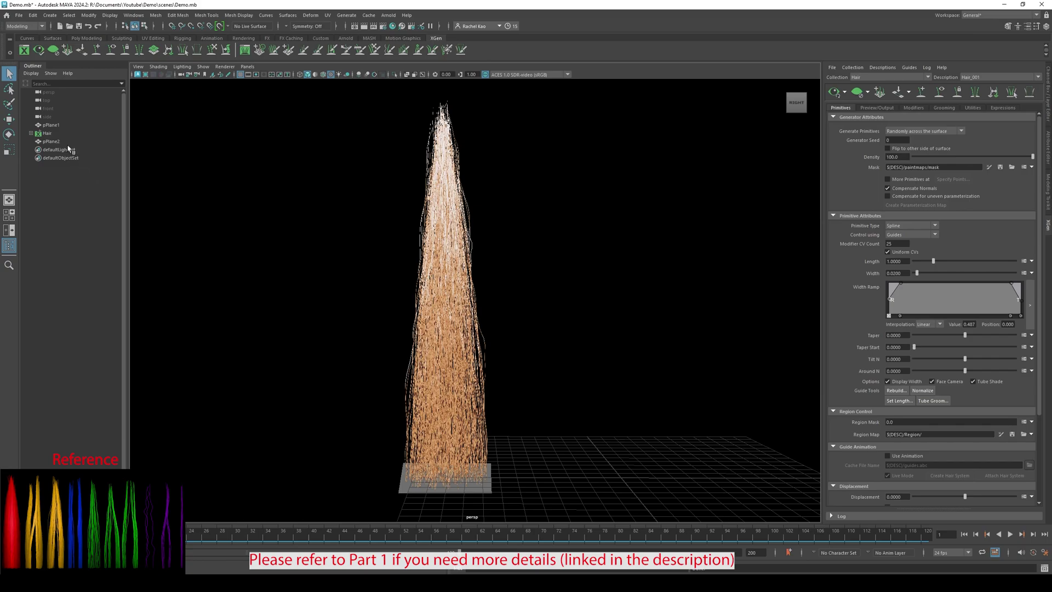
- Move the duplicate plane pPlane2 sideways so it sits beside the first plane
{"action": "left_click", "coordinate": [52, 141]}
{"action": "key", "text": "w"}
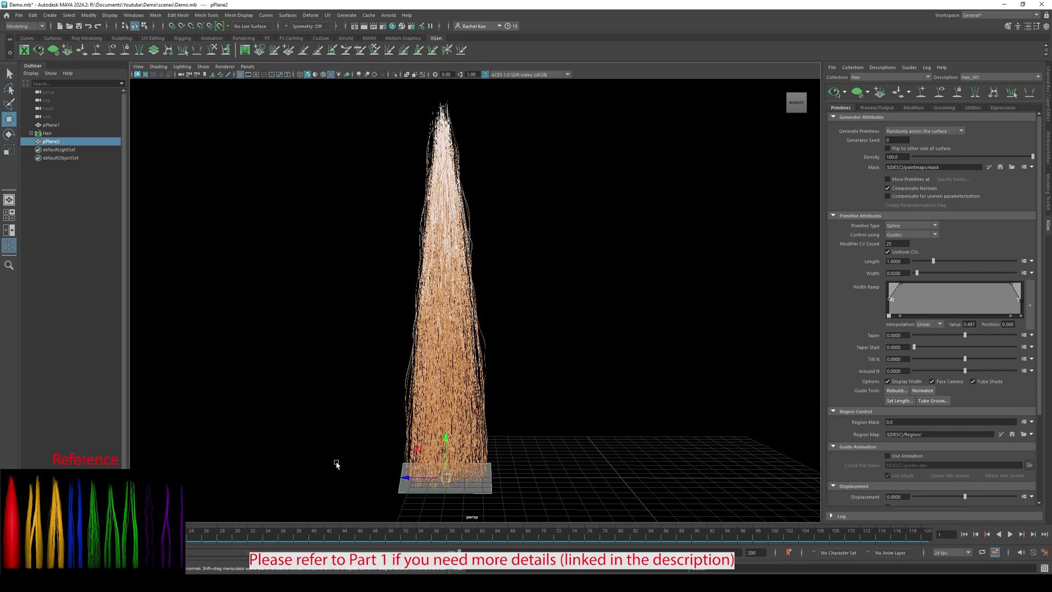
{"action": "left_click_drag", "start_coordinate": [400, 482], "coordinate": [505, 494]}
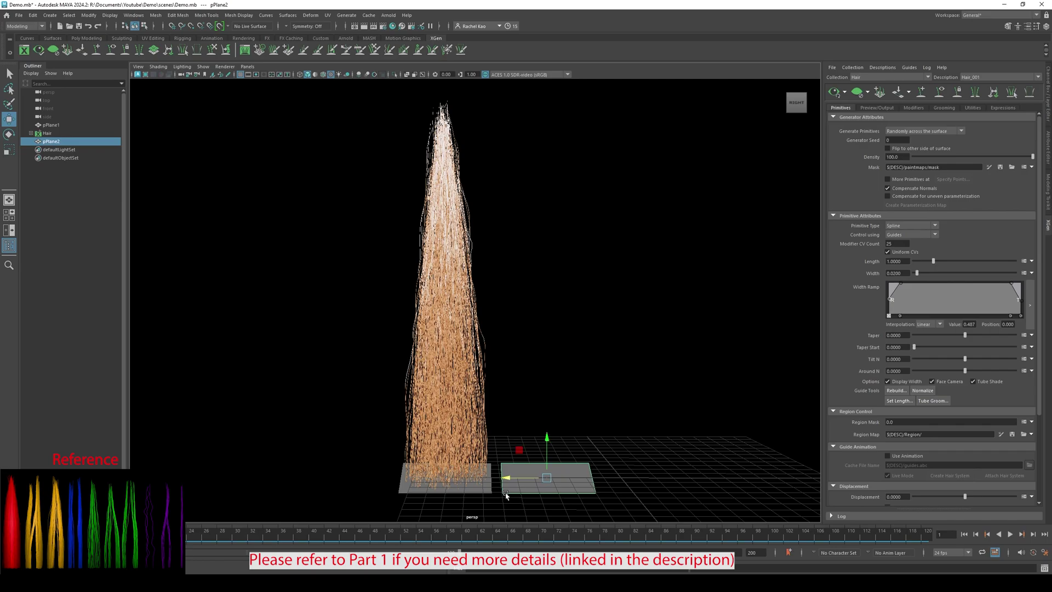
- Create the XGen description Hair_002 on pPlane2 in the Hair collection, with splines controlled by placing and shaping guides
{"action": "left_click", "coordinate": [879, 93]}
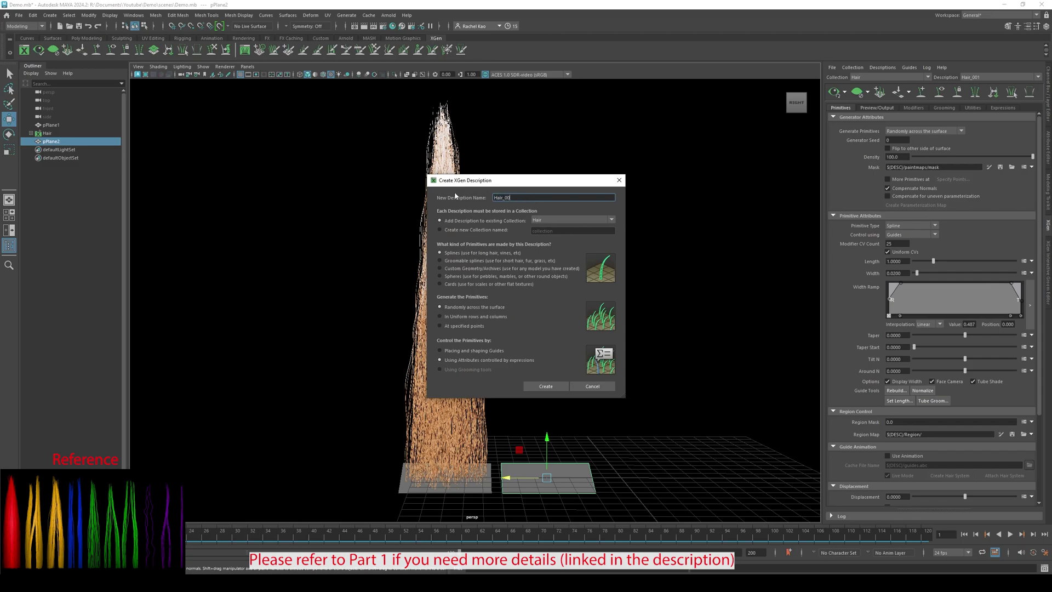
{"action": "left_click", "coordinate": [438, 351]}
{"action": "left_click", "coordinate": [531, 387]}
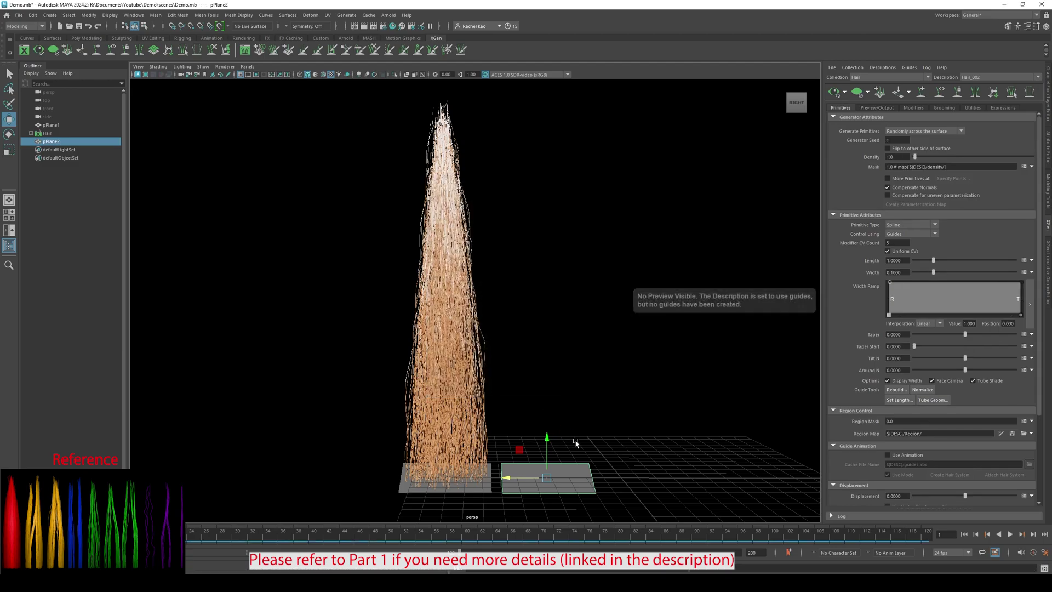
- Place several guides across the surface of the second plane
{"action": "scroll", "coordinate": [600, 449], "scroll_direction": "up", "scroll_amount": 6}
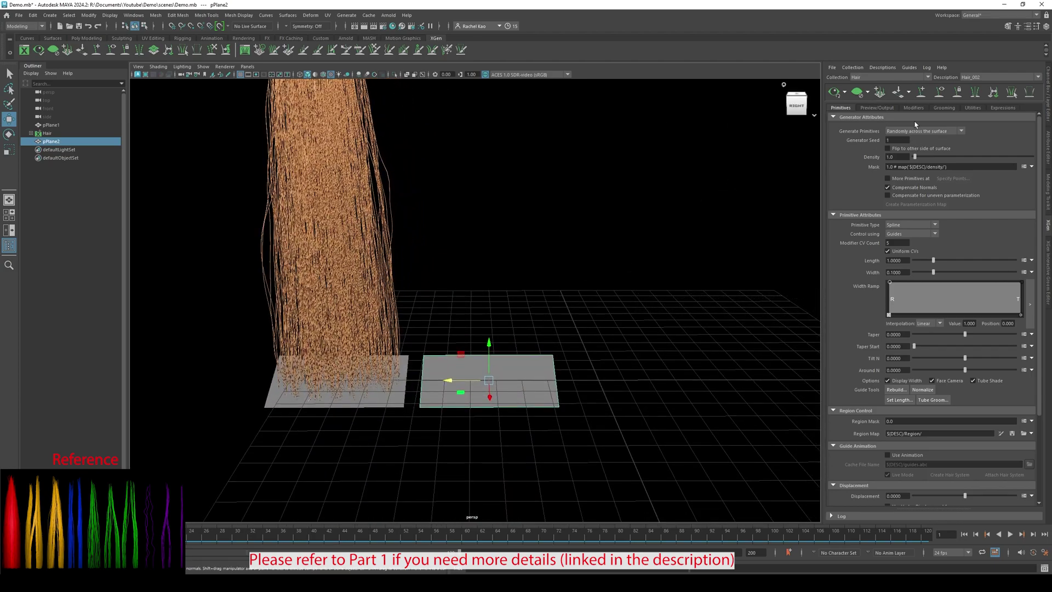
{"action": "left_click", "coordinate": [921, 92]}
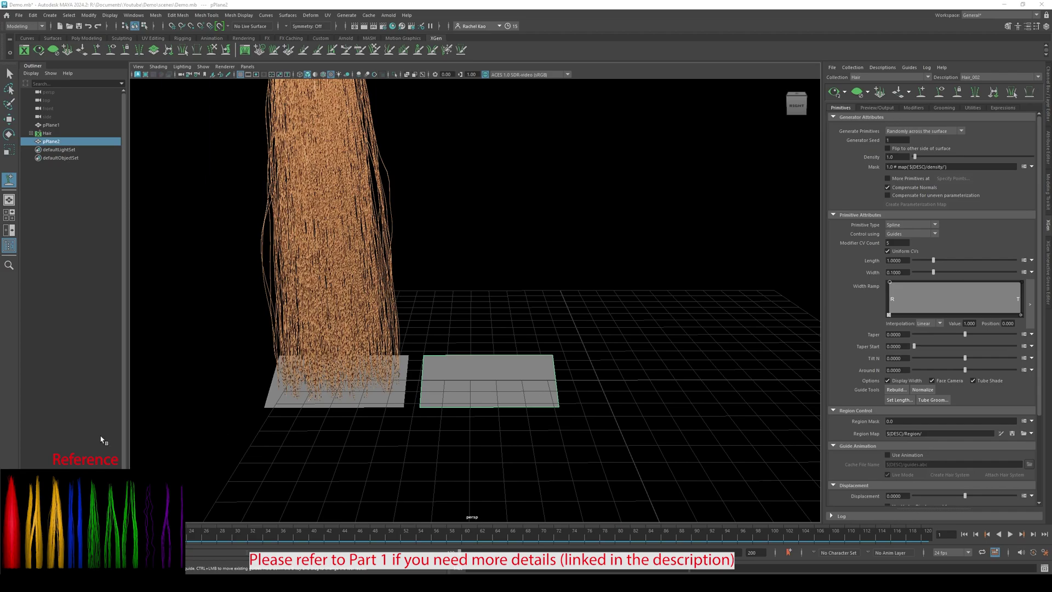
{"action": "scroll", "coordinate": [678, 414], "scroll_direction": "up", "scroll_amount": 2}
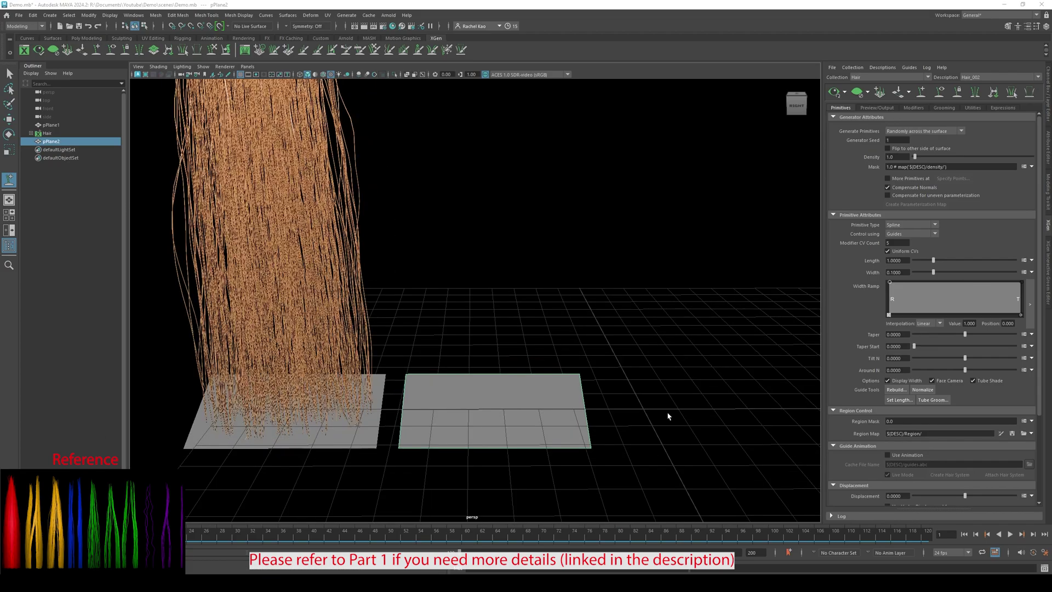
{"action": "left_click", "coordinate": [443, 399]}
{"action": "left_click", "coordinate": [436, 415]}
{"action": "left_click", "coordinate": [470, 428]}
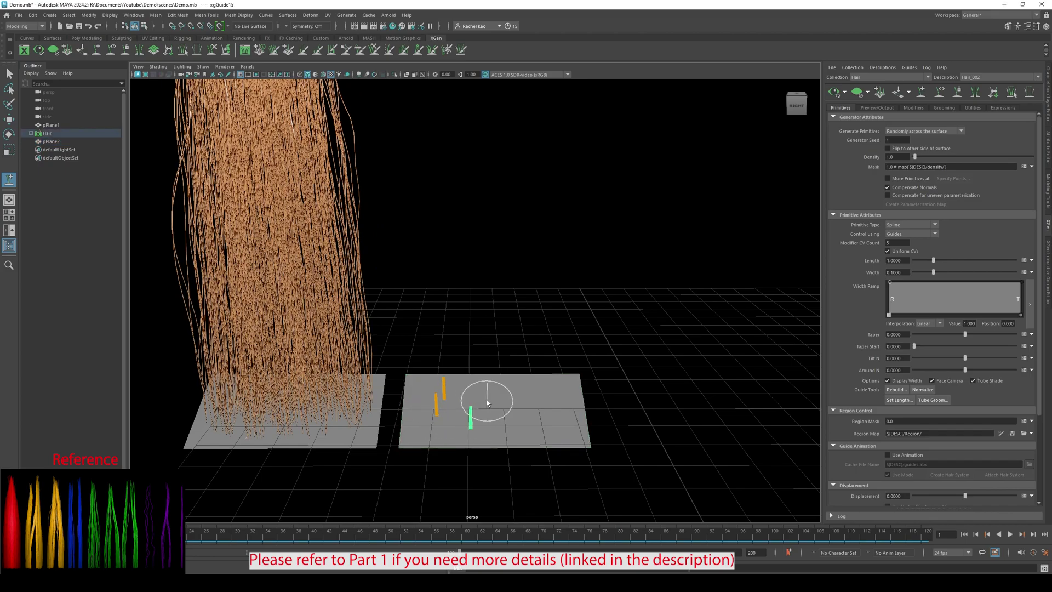
{"action": "left_click", "coordinate": [486, 404]}
{"action": "left_click", "coordinate": [512, 411]}
- Select all the new guides on the second plane and scale them up to make them much longer
{"action": "scroll", "coordinate": [526, 384], "scroll_direction": "down", "scroll_amount": 3}
{"action": "key", "text": "q"}
{"action": "left_click_drag", "start_coordinate": [419, 378], "coordinate": [564, 408]}
{"action": "key", "text": "r"}
{"action": "left_click_drag", "start_coordinate": [491, 378], "coordinate": [477, 220]}
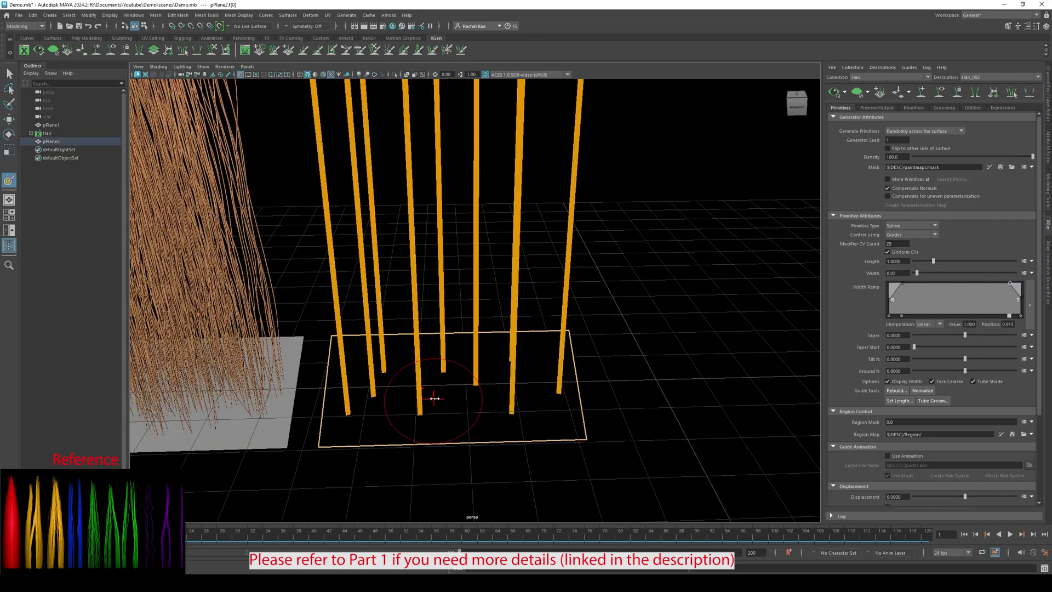
- Sculpt the guides on the second plane into curved strands that bow outward and gather toward the tips
{"action": "double_click", "coordinate": [9, 181]}
{"action": "left_click_drag", "start_coordinate": [365, 384], "coordinate": [406, 392]}
{"action": "left_click_drag", "start_coordinate": [482, 375], "coordinate": [547, 389]}
{"action": "left_click_drag", "start_coordinate": [361, 378], "coordinate": [405, 365]}
{"action": "left_click", "coordinate": [352, 428]}
{"action": "left_click", "coordinate": [566, 411]}
{"action": "left_click_drag", "start_coordinate": [166, 268], "coordinate": [118, 269]}
{"action": "mouse_move", "coordinate": [351, 412]}
{"action": "left_mouse_down"}
{"action": "mouse_move", "coordinate": [371, 421]}
{"action": "mouse_move", "coordinate": [548, 416]}
{"action": "left_mouse_up"}
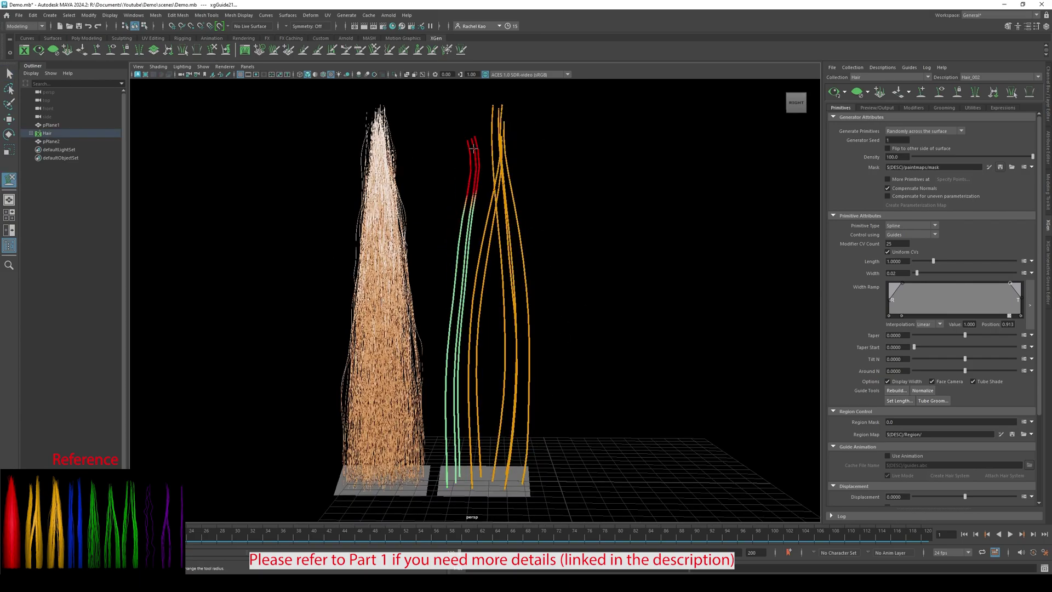
- Refresh the XGen preview of the Hair_002 description
{"action": "left_click", "coordinate": [834, 92]}
{"action": "left_click", "coordinate": [856, 92]}
{"action": "left_click", "coordinate": [833, 92]}
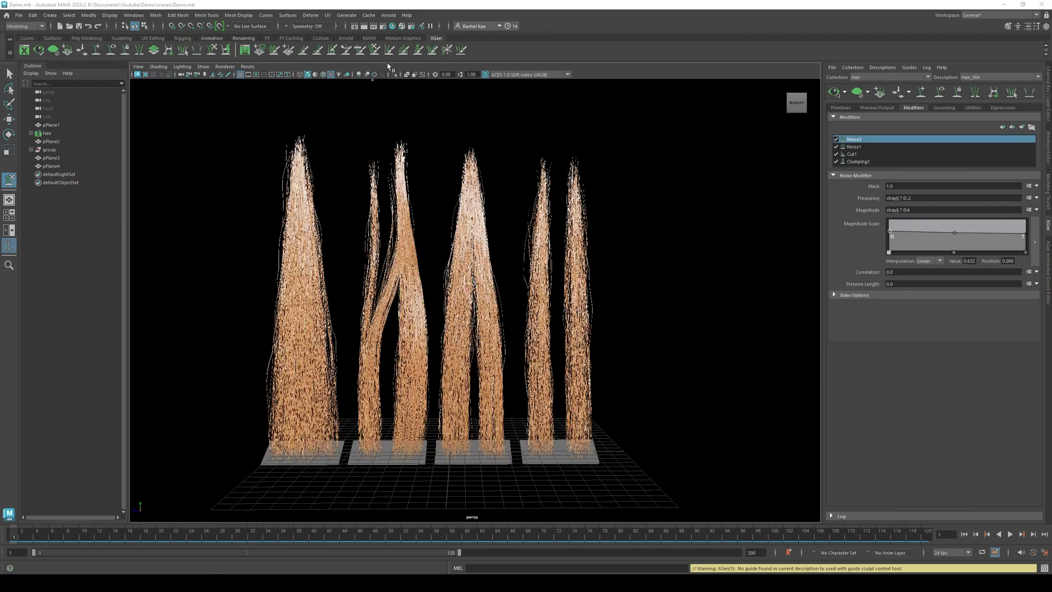
- Set the render image size to the 4k_Square preset in the Render Settings
{"action": "left_click", "coordinate": [382, 26]}
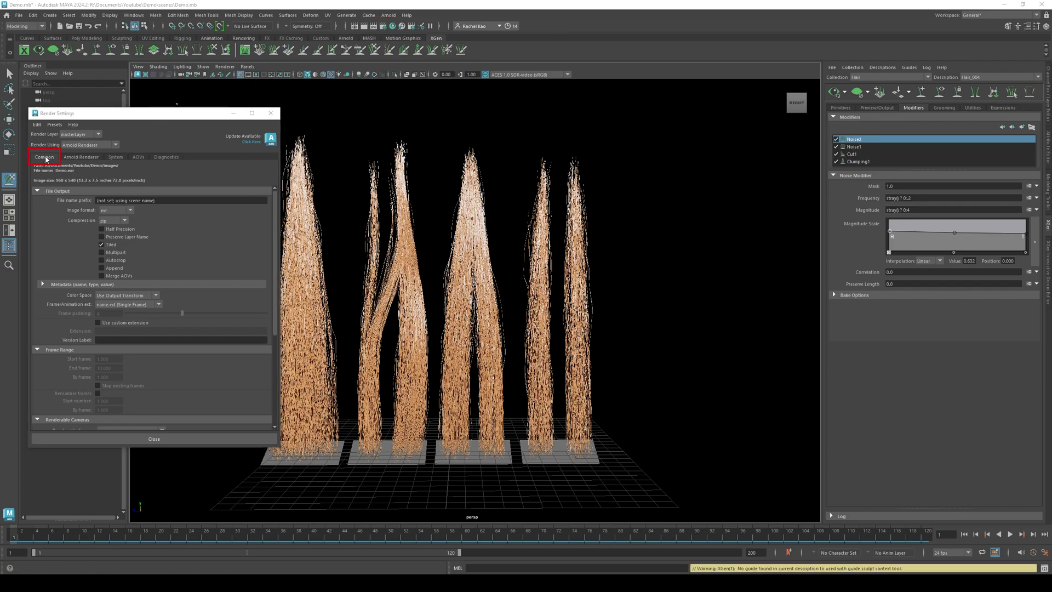
{"action": "scroll", "coordinate": [194, 287], "scroll_direction": "down", "scroll_amount": 1}
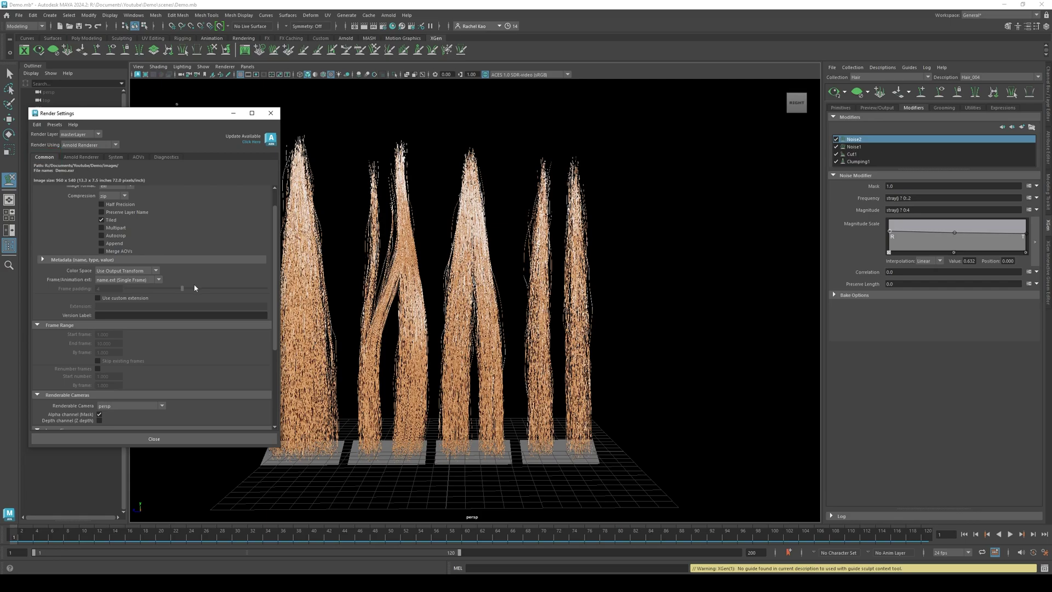
{"action": "scroll", "coordinate": [194, 287], "scroll_direction": "down", "scroll_amount": 5}
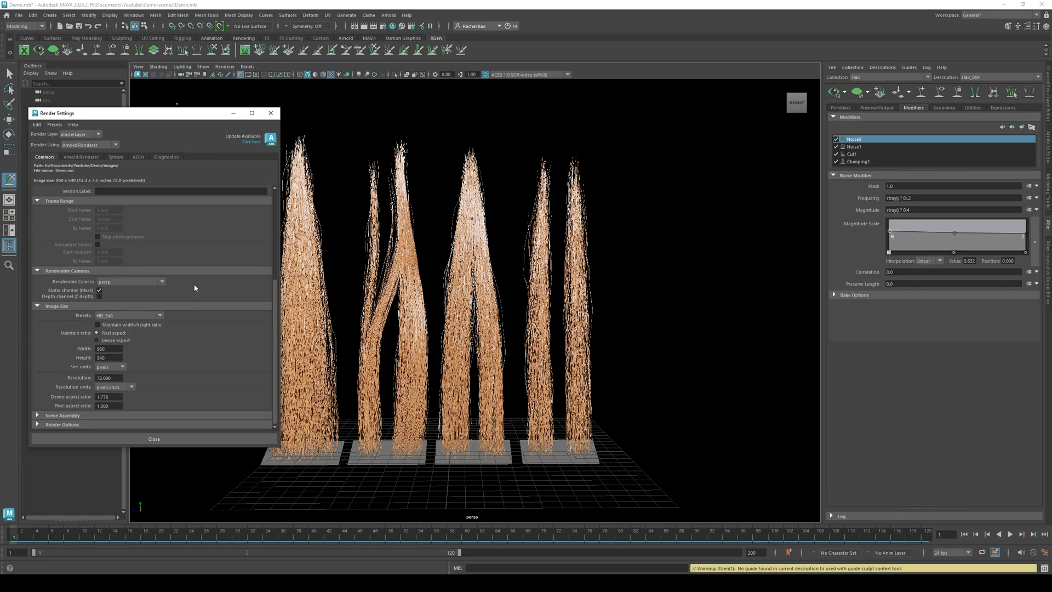
{"action": "left_click", "coordinate": [160, 315]}
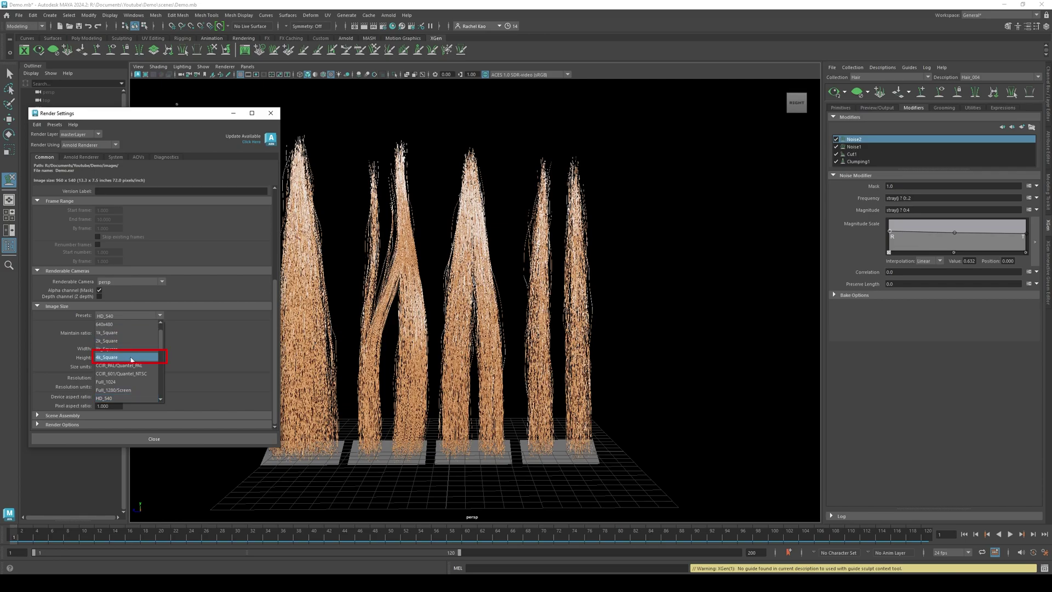
- Add a custom AOV named AO to the Arnold render settings
{"action": "left_click", "coordinate": [136, 157]}
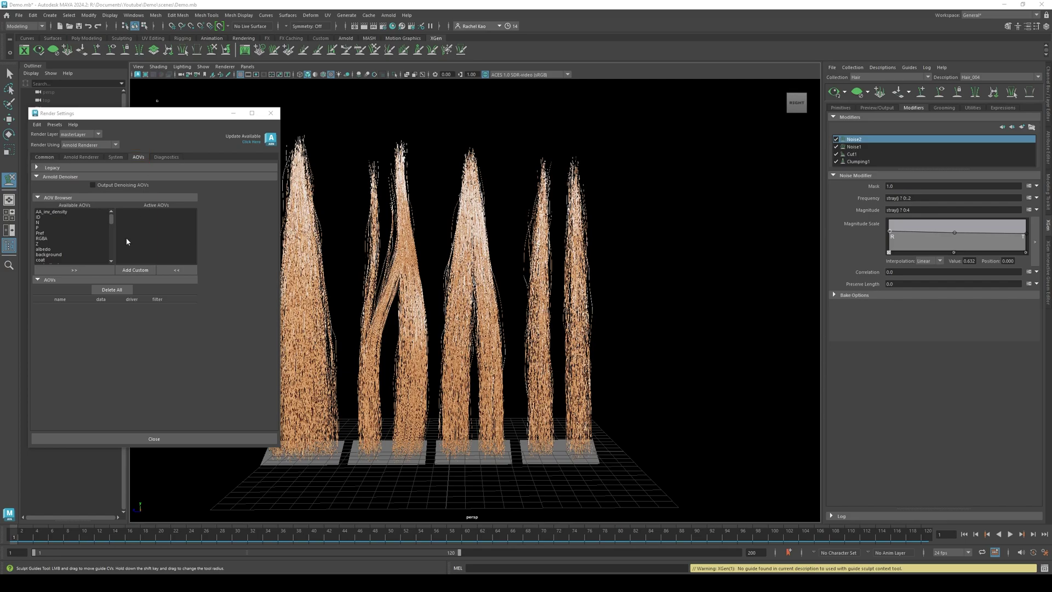
{"action": "left_click", "coordinate": [136, 269]}
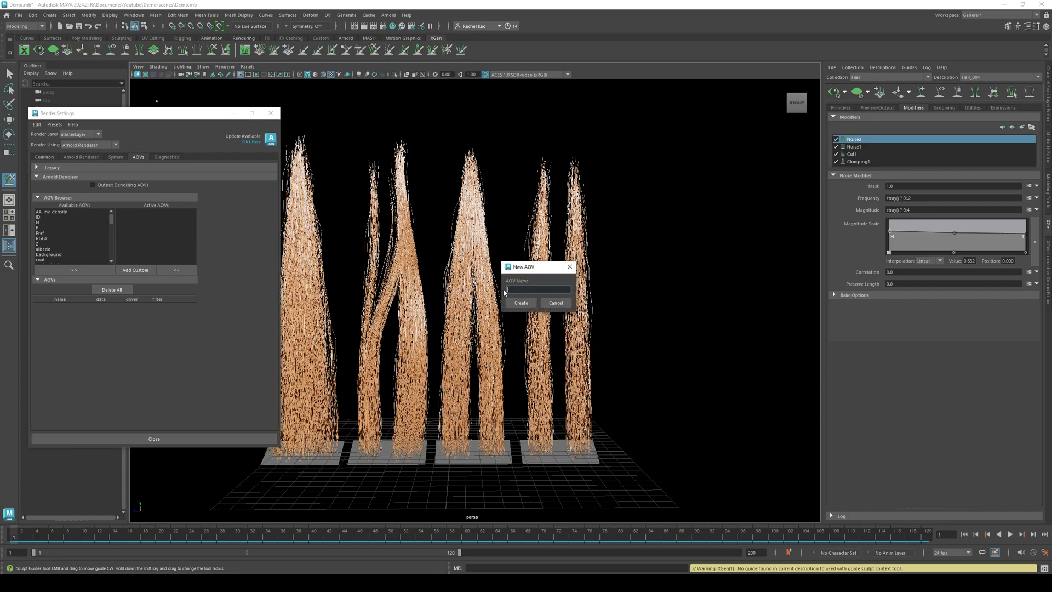
{"action": "left_click", "coordinate": [519, 304]}
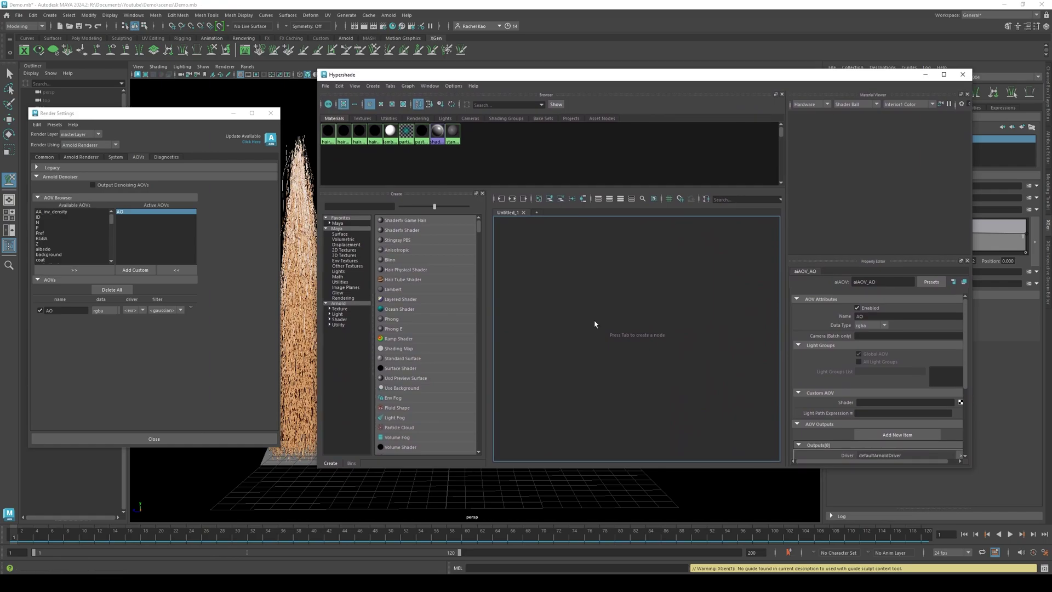
- Create an aiAmbientOcclusion node in the Hypershade graph
{"action": "key", "text": "Tab"}
{"action": "type", "text": "ai"}
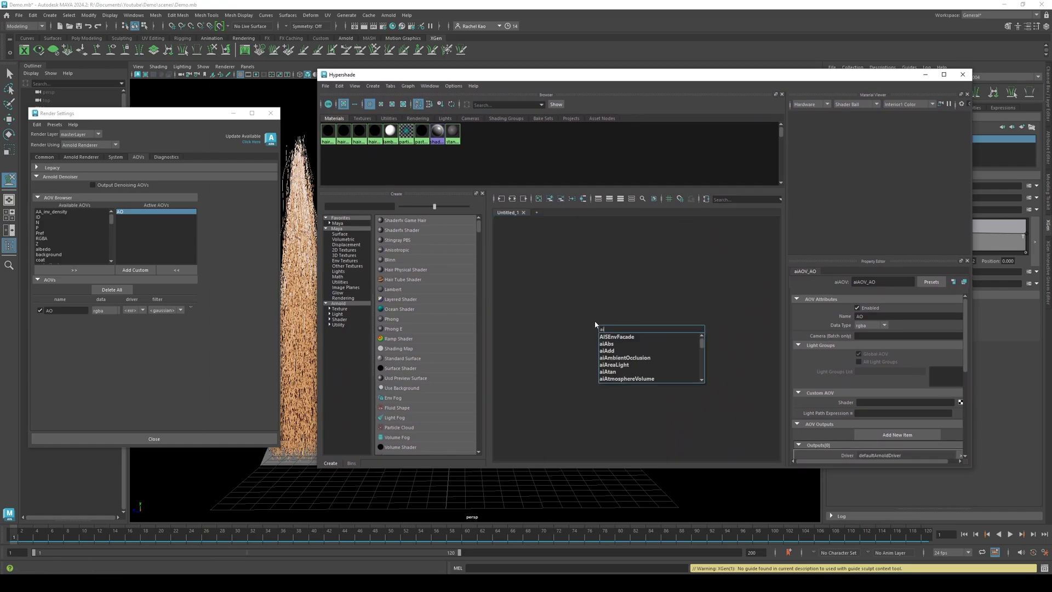
{"action": "type", "text": "amb"}
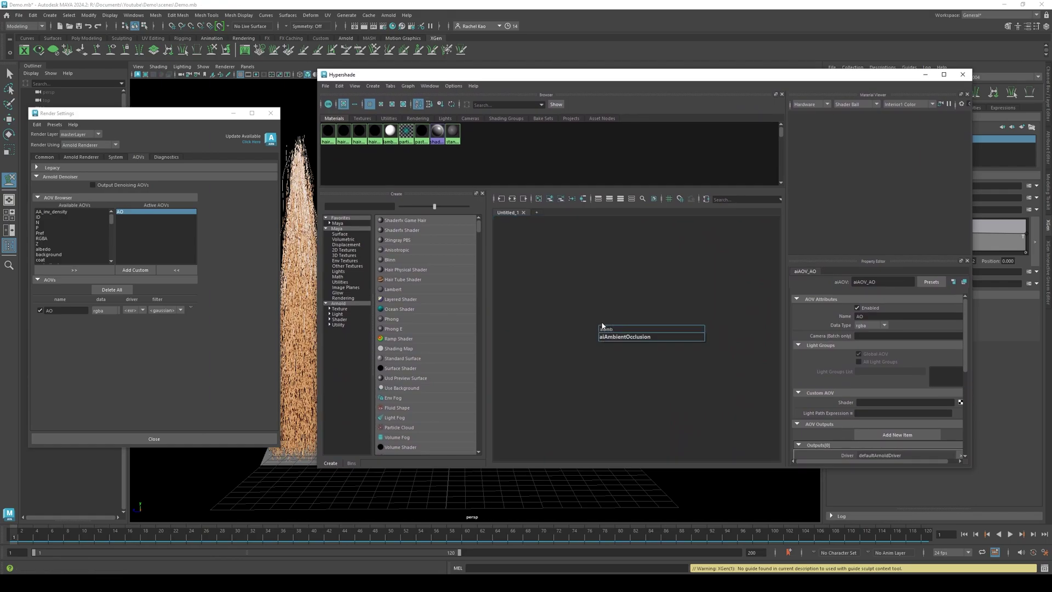
{"action": "left_click", "coordinate": [608, 336]}
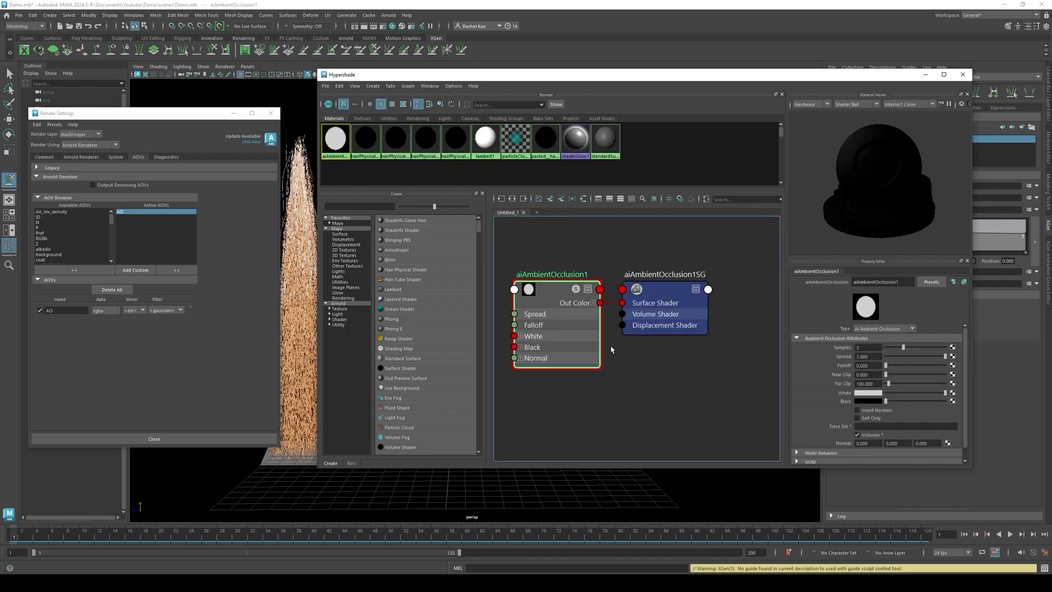
- Assign the aiAmbientOcclusion1 material as the custom shader of the AO AOV
{"action": "left_click", "coordinate": [192, 310]}
{"action": "left_click", "coordinate": [205, 312]}
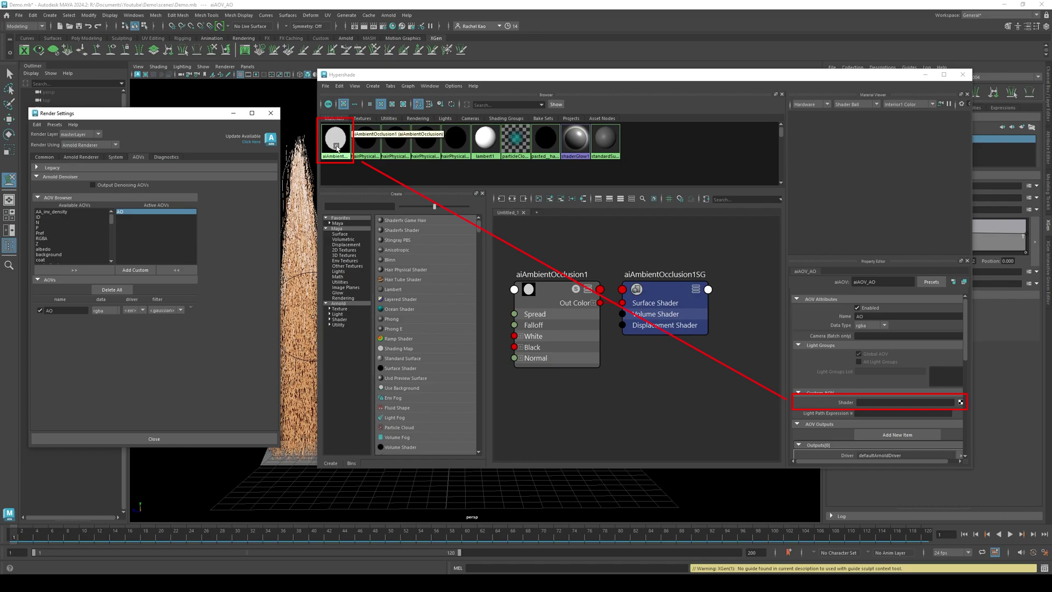
{"action": "mouse_move", "coordinate": [335, 144]}
{"action": "middle_mouse_down"}
{"action": "mouse_move", "coordinate": [399, 193]}
{"action": "mouse_move", "coordinate": [831, 416]}
{"action": "mouse_move", "coordinate": [832, 404]}
{"action": "middle_mouse_up"}
{"action": "middle_click_drag", "start_coordinate": [833, 404], "coordinate": [832, 404]}
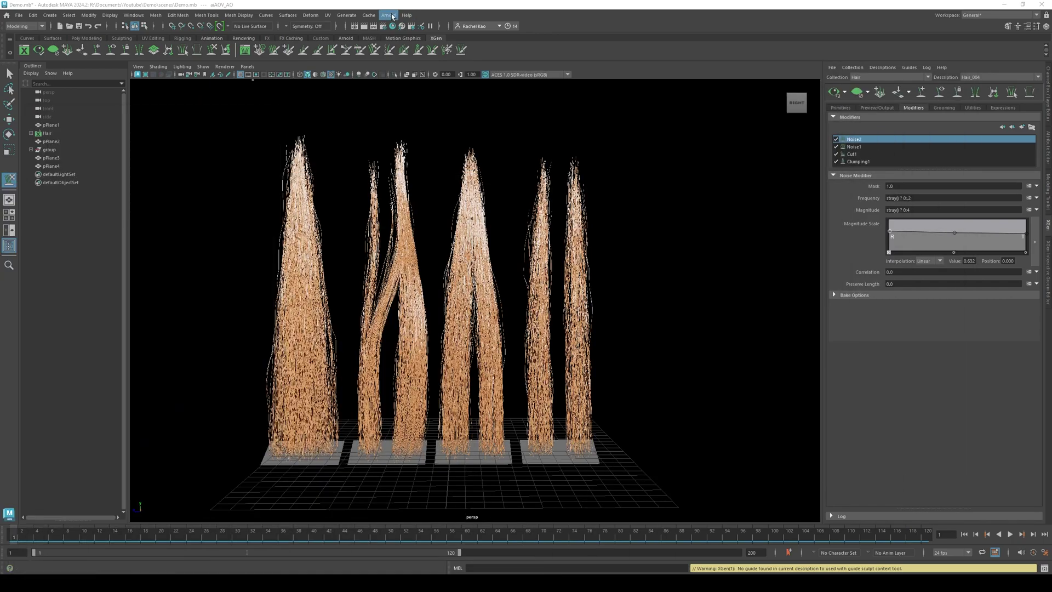
- Start an Arnold RenderView render of the hair clumps and display the AO AOV instead of Beauty
{"action": "left_click", "coordinate": [389, 15]}
{"action": "left_click", "coordinate": [410, 40]}
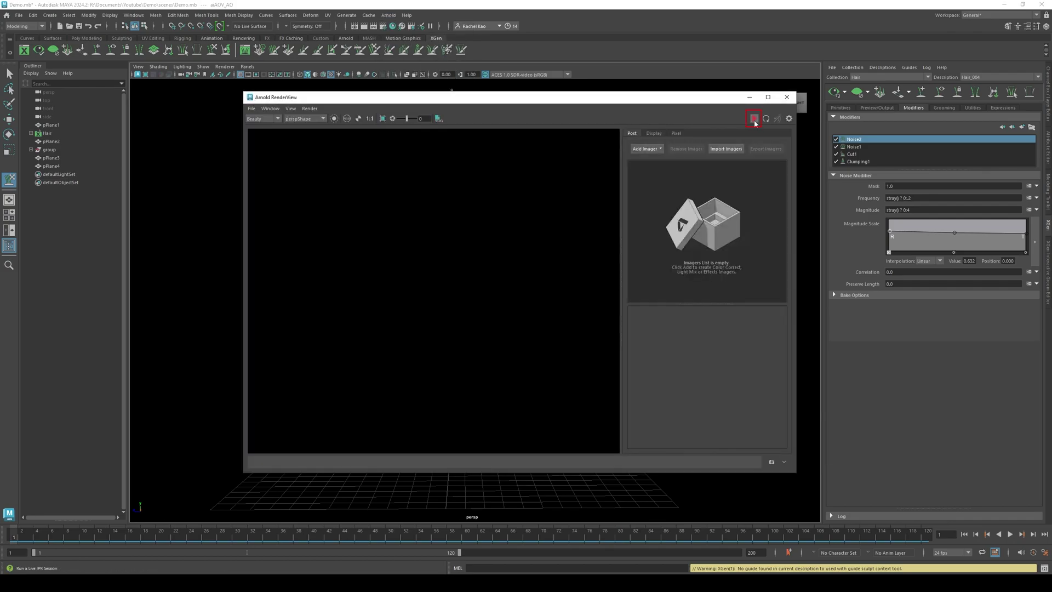
{"action": "left_click", "coordinate": [754, 121]}
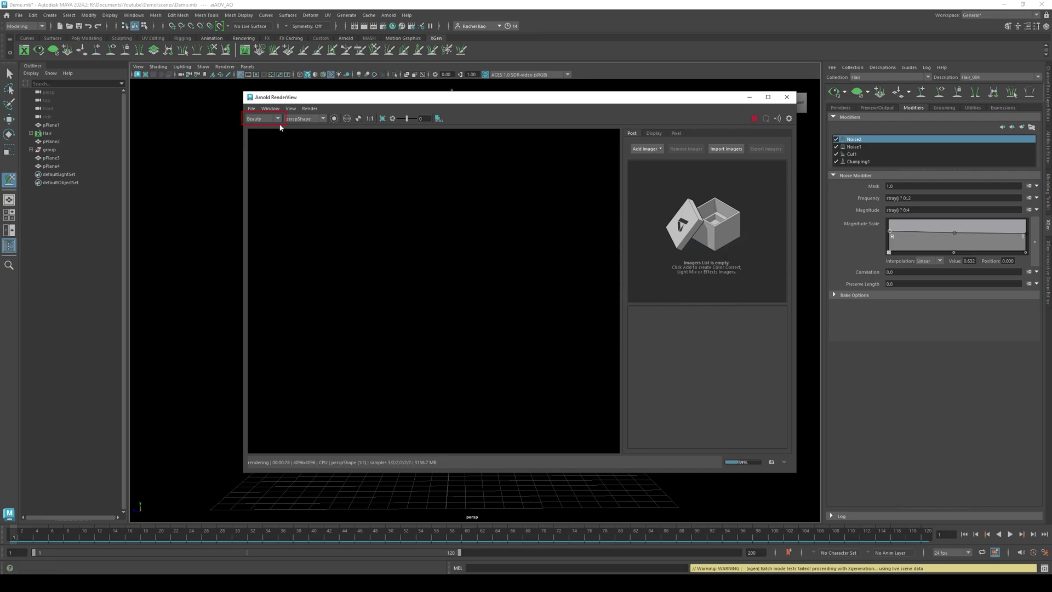
{"action": "left_click", "coordinate": [277, 118]}
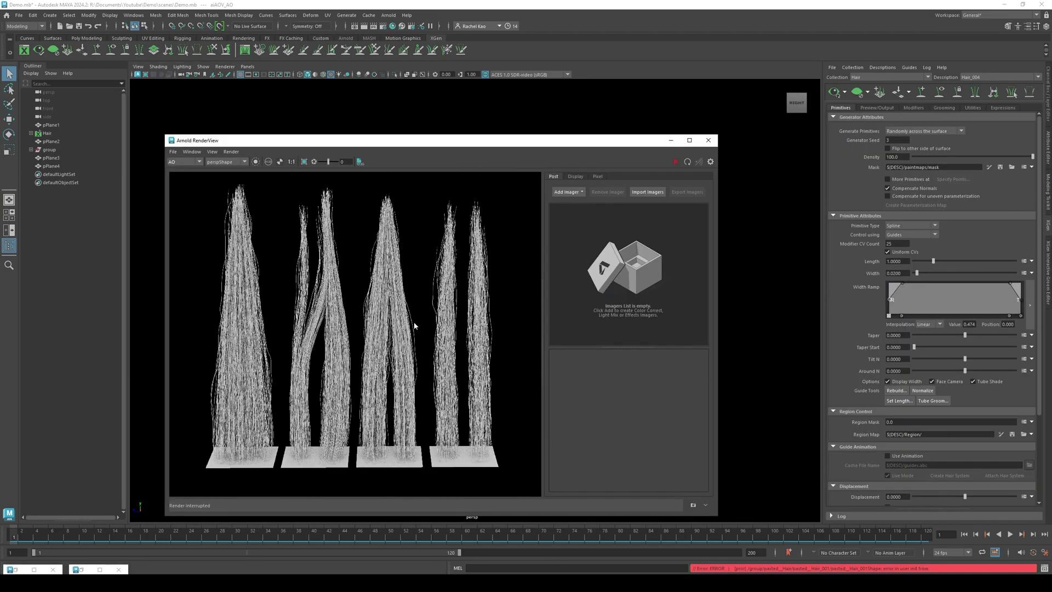
- Delete the leftover group and hide the four polygon planes, keeping only the hair in the live AO render
{"action": "left_click_drag", "start_coordinate": [443, 144], "coordinate": [760, 34]}
{"action": "left_click", "coordinate": [55, 159]}
{"action": "left_click", "coordinate": [50, 150]}
{"action": "key", "text": "Delete"}
{"action": "left_click", "coordinate": [51, 125], "text": "ctrl"}
{"action": "key", "text": "h"}
{"action": "left_click", "coordinate": [31, 133]}
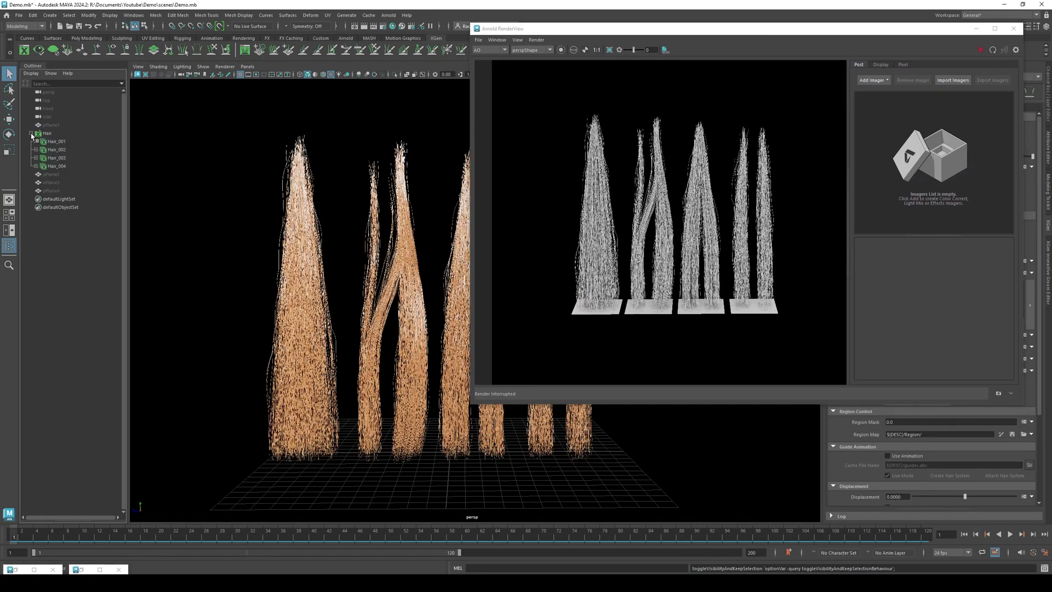
{"action": "left_click", "coordinate": [31, 133]}
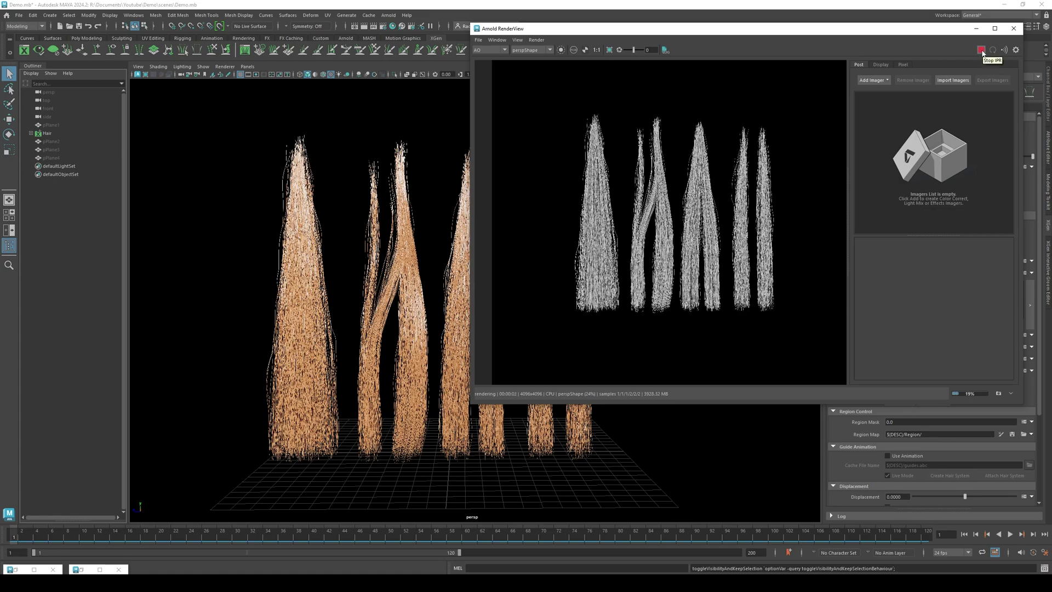
{"action": "left_click", "coordinate": [980, 50]}
- Add a second custom AOV named Flowmap in the Render Settings
{"action": "left_click", "coordinate": [76, 569]}
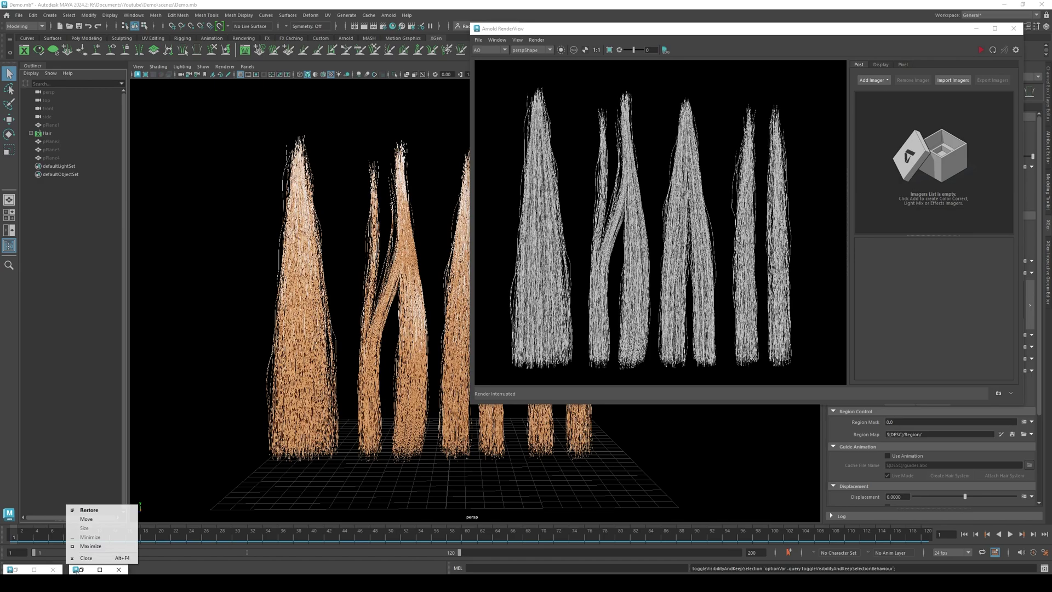
{"action": "left_click", "coordinate": [87, 510]}
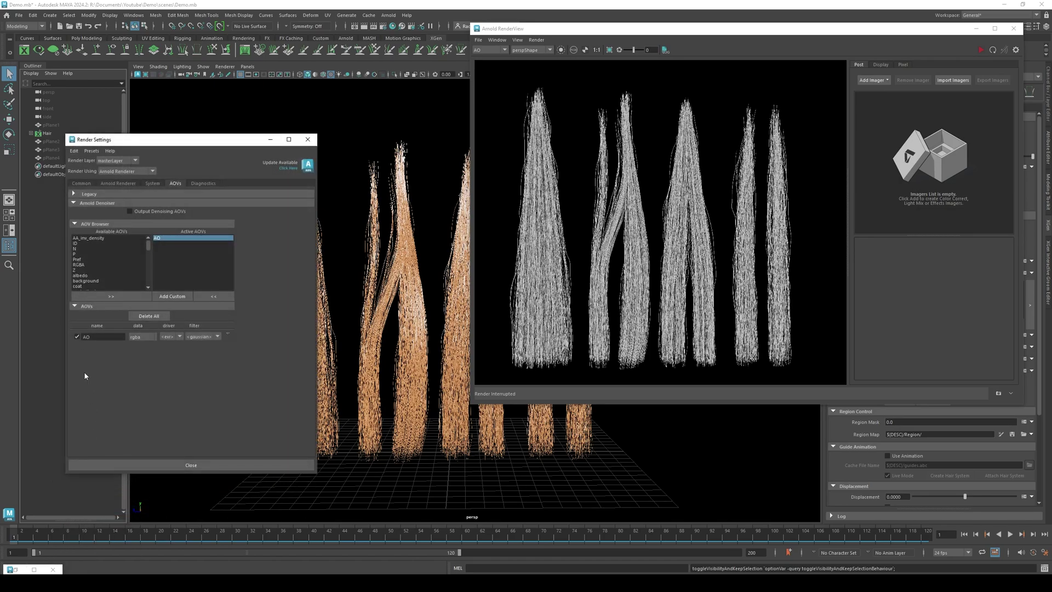
{"action": "left_click", "coordinate": [166, 298]}
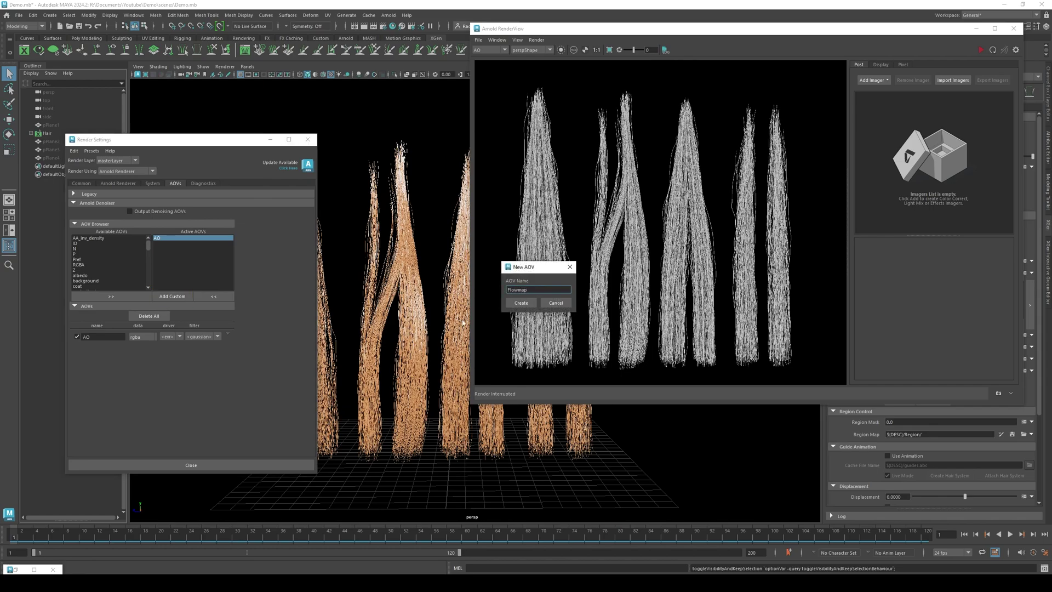
{"action": "left_click", "coordinate": [522, 304]}
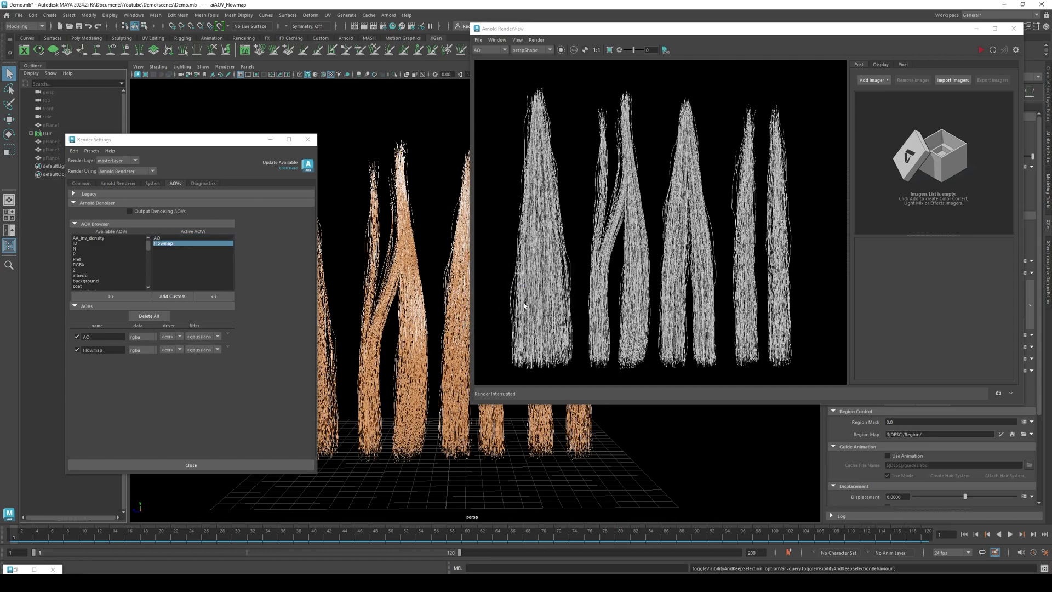
- Create samplerInfo and setRange nodes in the Hypershade graph, placed side by side below the ambient occlusion network
{"action": "left_click", "coordinate": [18, 559]}
{"action": "left_click", "coordinate": [34, 512]}
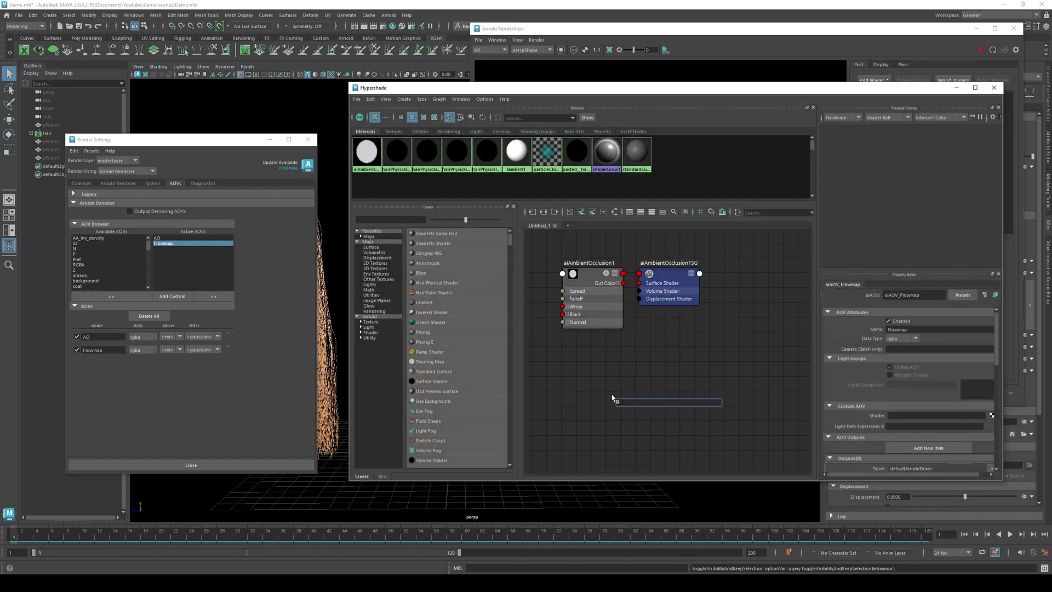
{"action": "type", "text": "sa"}
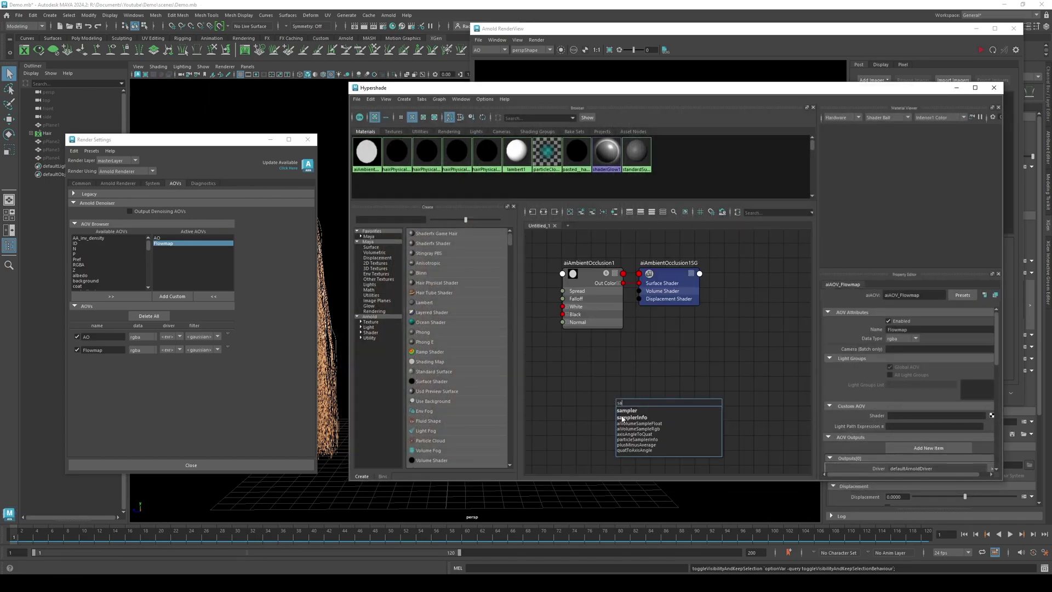
{"action": "left_click", "coordinate": [622, 419]}
{"action": "key", "text": "Tab"}
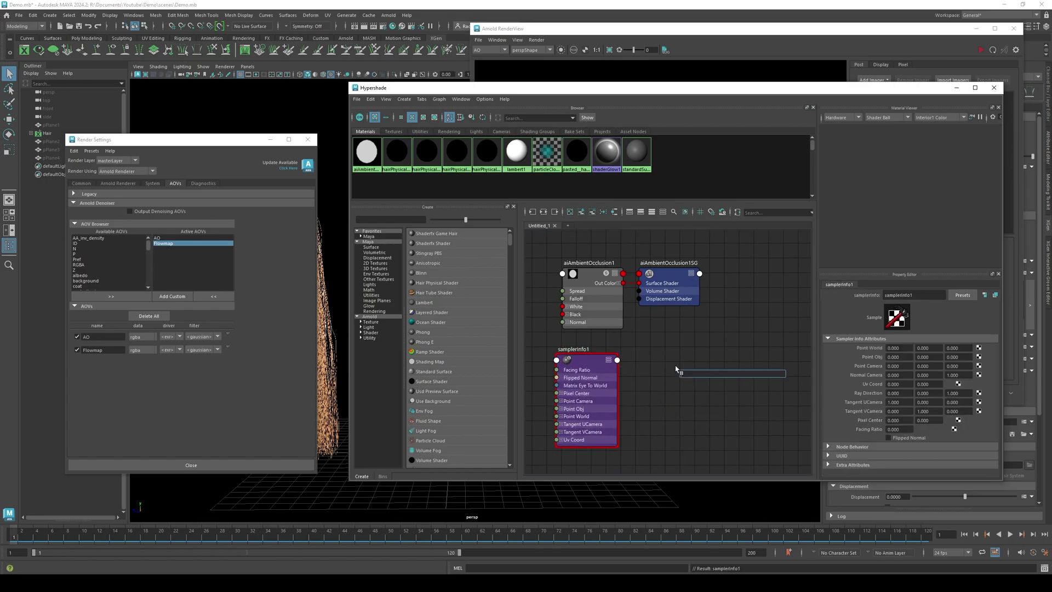
{"action": "type", "text": "set"}
{"action": "key", "text": "Return"}
{"action": "left_click_drag", "start_coordinate": [701, 377], "coordinate": [672, 360]}
- Create a multiplyDivide node next to the setRange node
{"action": "left_click", "coordinate": [745, 364]}
{"action": "key", "text": "Tab"}
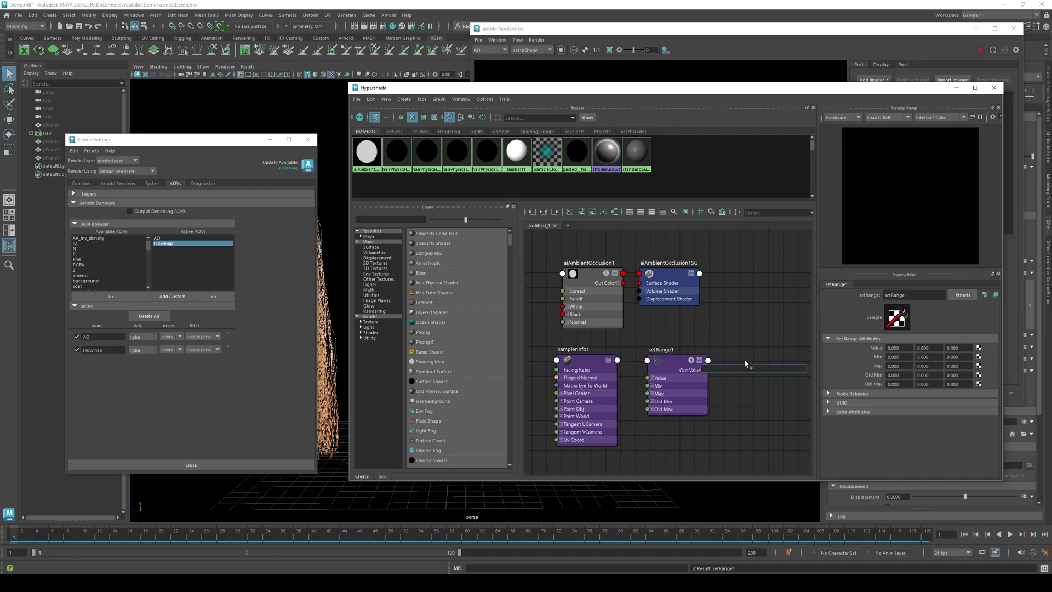
{"action": "type", "text": "mu"}
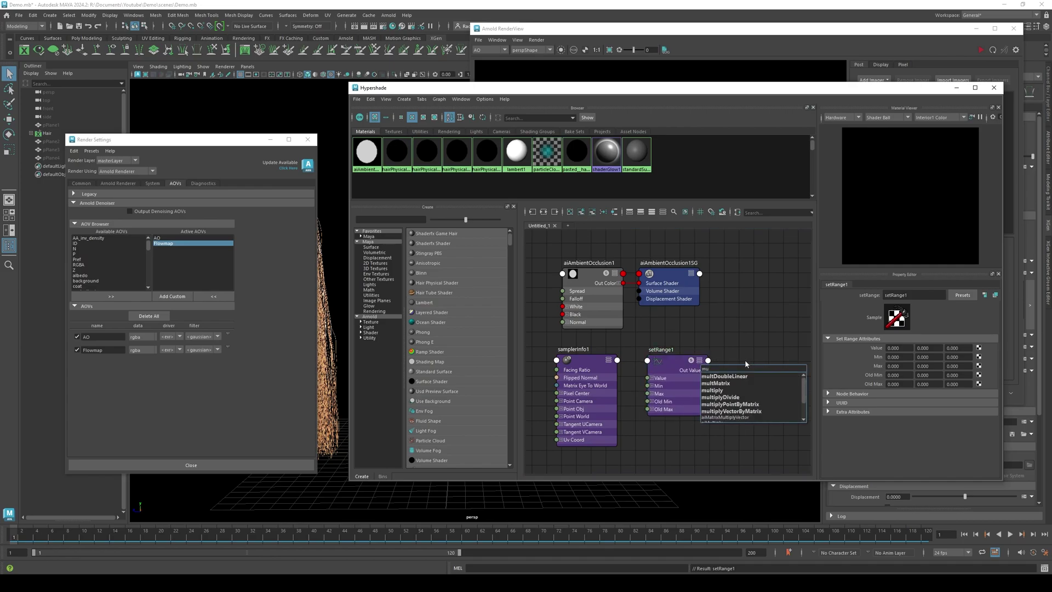
{"action": "left_click", "coordinate": [720, 396]}
{"action": "scroll", "coordinate": [674, 396], "scroll_direction": "down", "scroll_amount": 2}
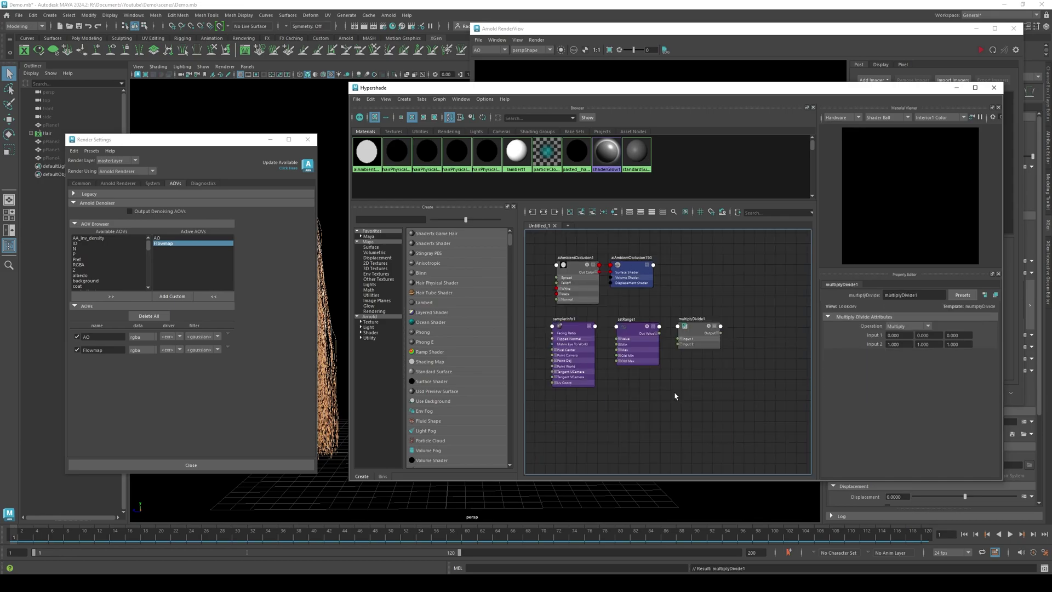
- Create an aiFlat shader and place it with its shading group in line after the multiplyDivide node
{"action": "key", "text": "Tab"}
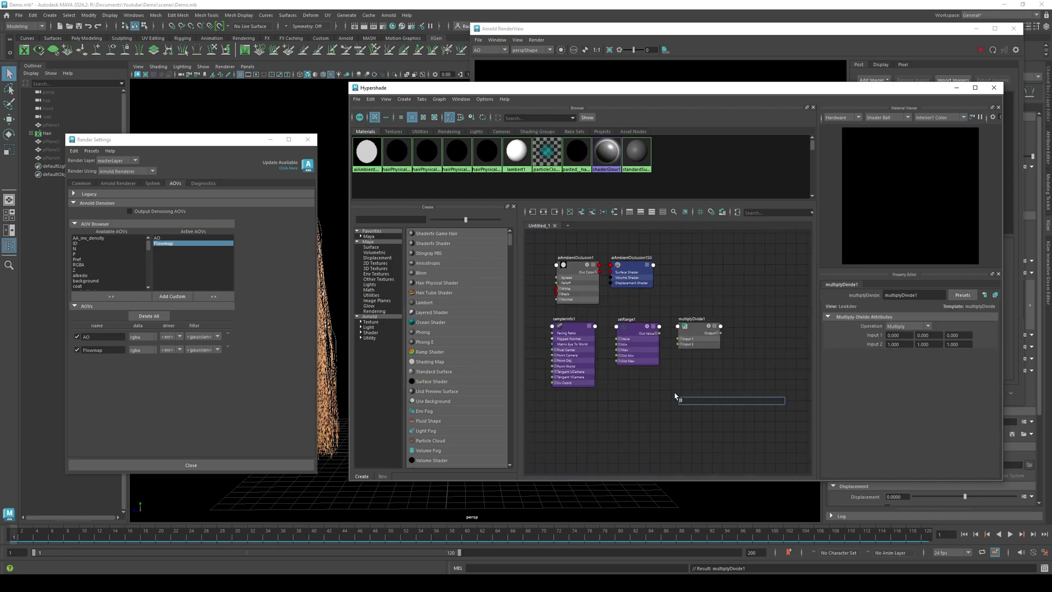
{"action": "type", "text": "aifl"}
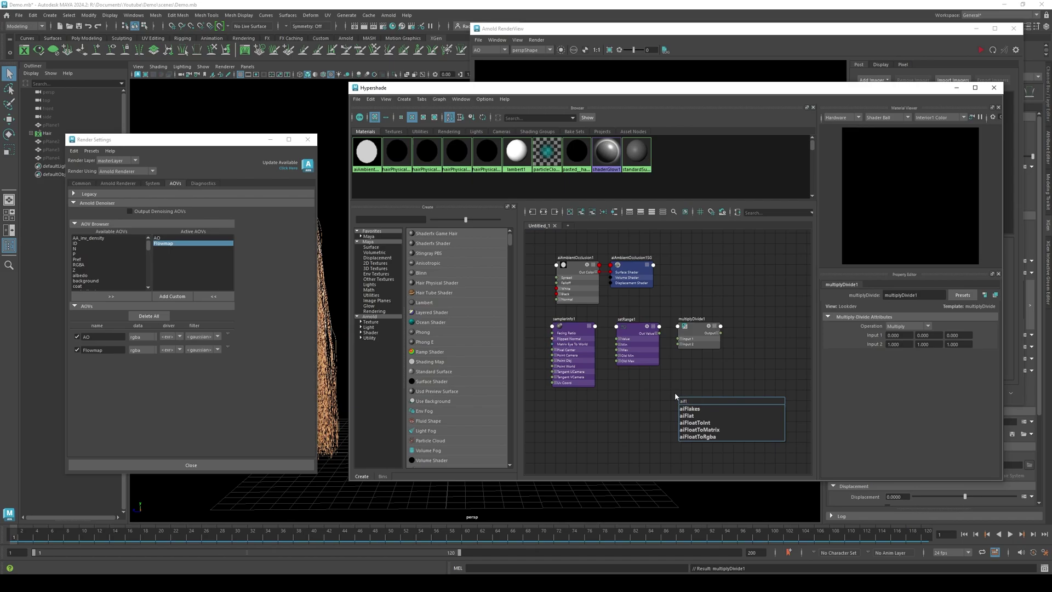
{"action": "left_click", "coordinate": [694, 416]}
{"action": "mouse_move", "coordinate": [693, 401]}
{"action": "left_mouse_down"}
{"action": "mouse_move", "coordinate": [723, 384]}
{"action": "mouse_move", "coordinate": [752, 328]}
{"action": "left_mouse_up"}
{"action": "middle_click_drag", "start_coordinate": [681, 386], "coordinate": [635, 392], "text": "alt"}
{"action": "left_click_drag", "start_coordinate": [707, 410], "coordinate": [776, 338]}
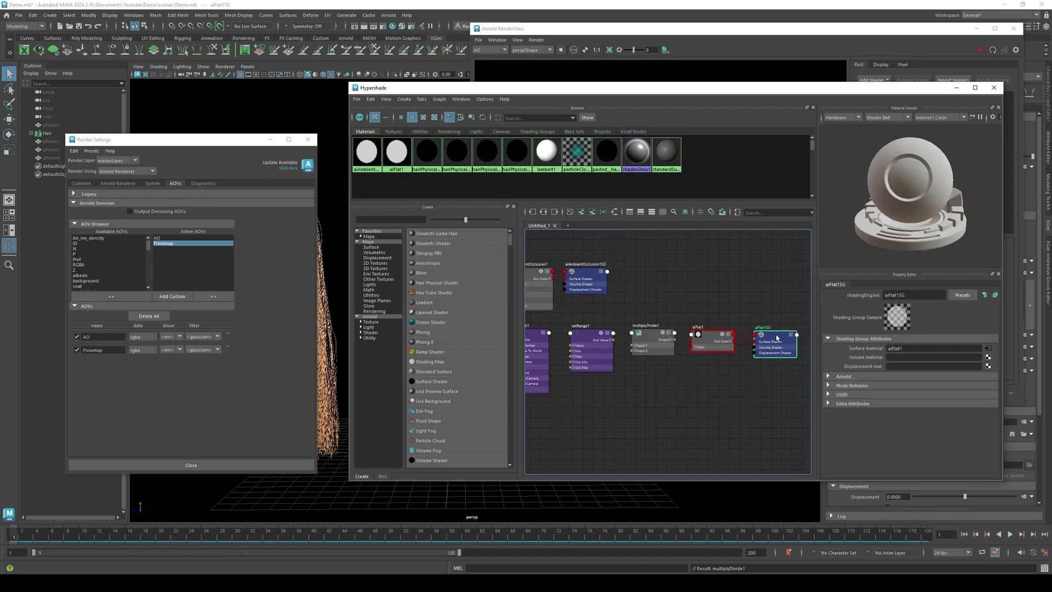
- Widen the Hypershade window and connect samplerInfo1's Tangent VCamera to setRange1's Value
{"action": "scroll", "coordinate": [703, 395], "scroll_direction": "up", "scroll_amount": 3}
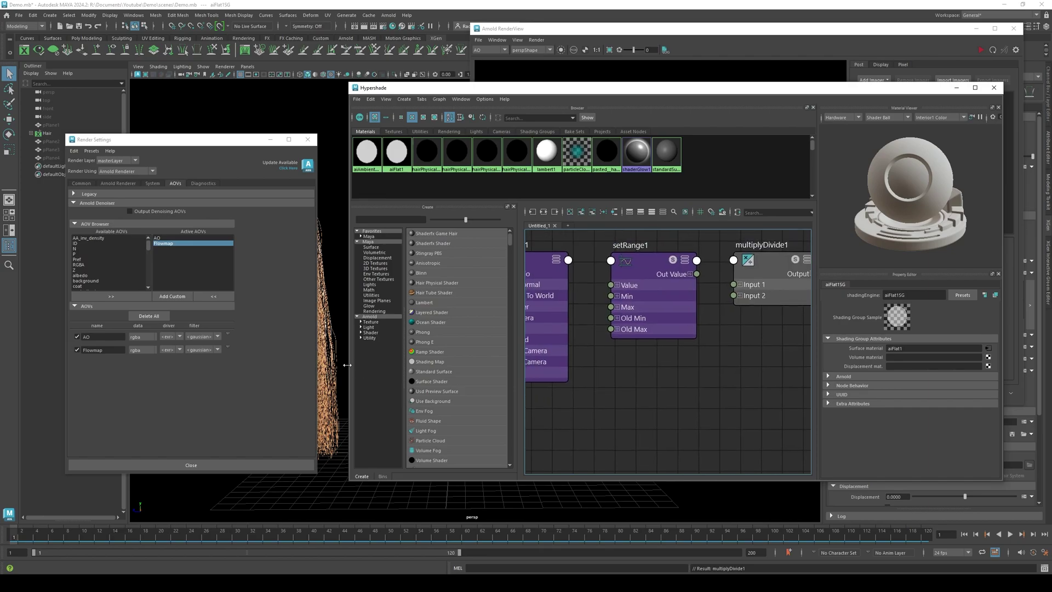
{"action": "left_click_drag", "start_coordinate": [347, 365], "coordinate": [210, 364]}
{"action": "middle_click_drag", "start_coordinate": [491, 380], "coordinate": [573, 413], "text": "alt"}
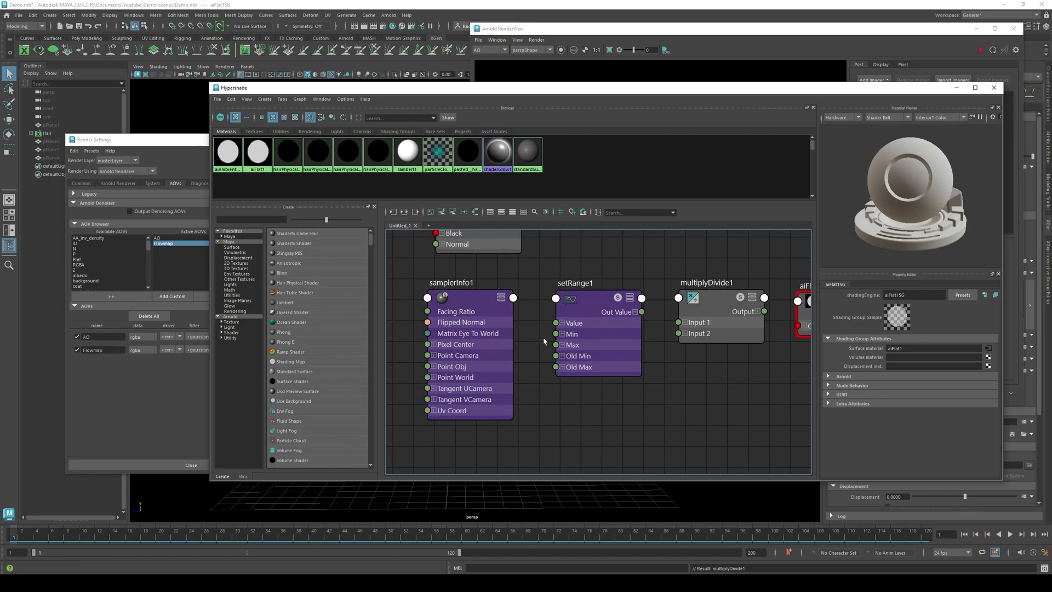
{"action": "left_click_drag", "start_coordinate": [555, 323], "coordinate": [429, 399]}
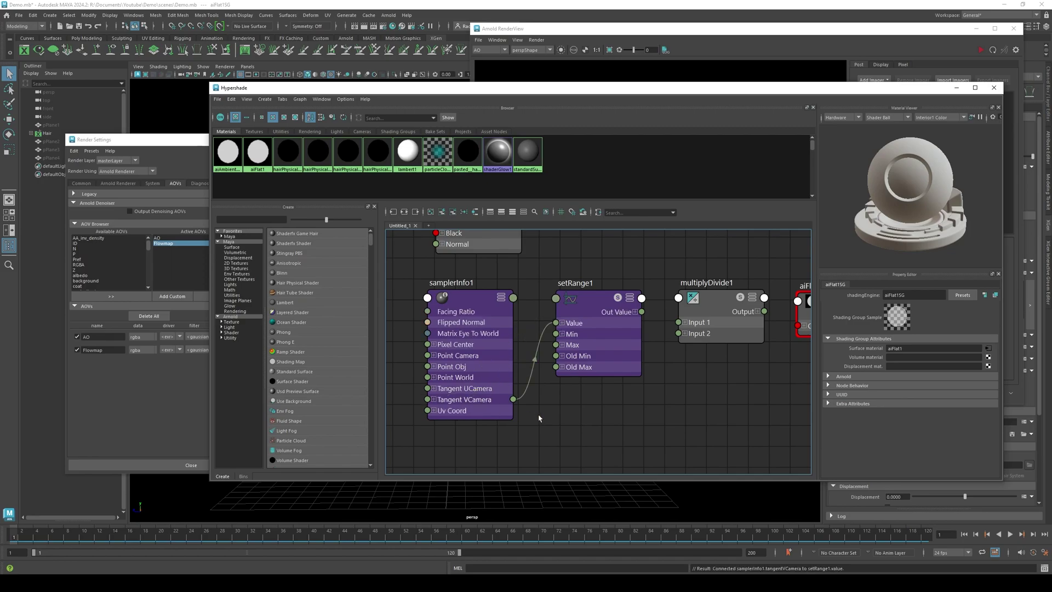
- Set the setRange1 node's Max to 1 on all three channels
{"action": "left_click", "coordinate": [597, 304]}
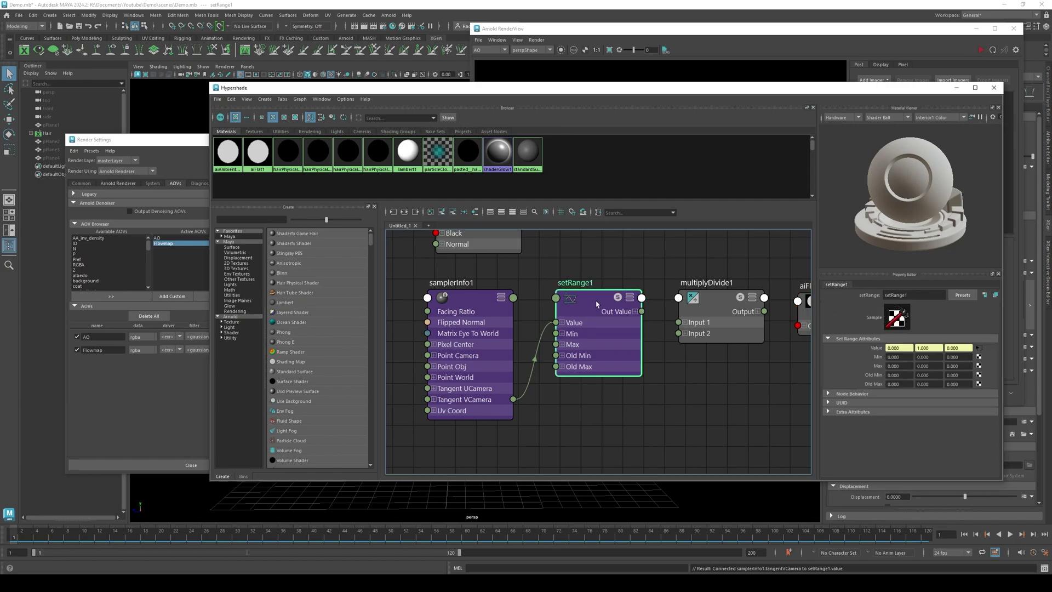
{"action": "left_click", "coordinate": [892, 366]}
{"action": "type", "text": "1"}
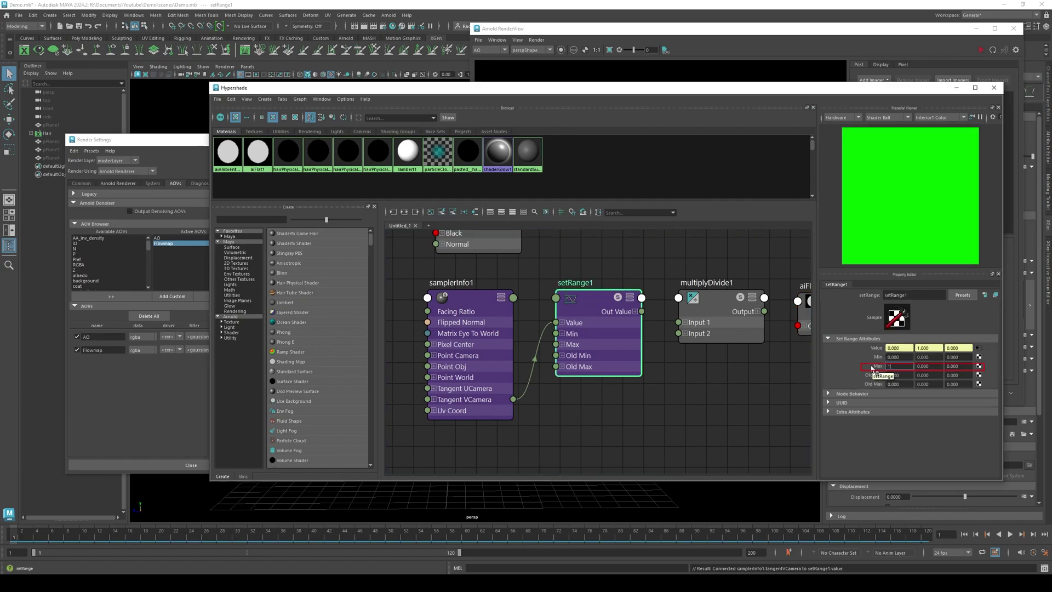
{"action": "left_click", "coordinate": [929, 366]}
{"action": "type", "text": "1"}
{"action": "key", "text": "Tab"}
{"action": "type", "text": "1"}
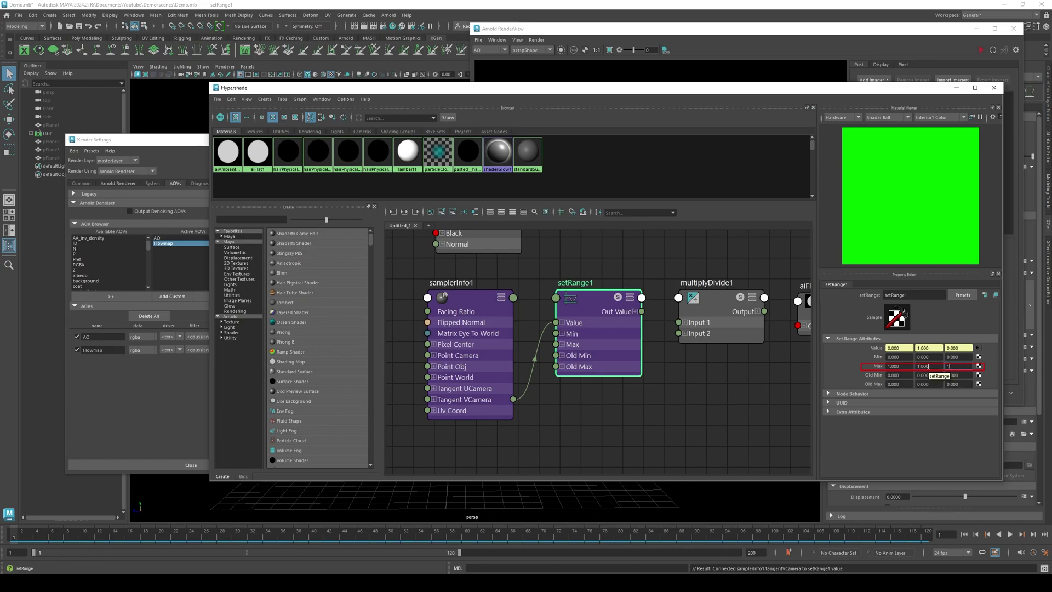
- Set the setRange1 node's Old Min to -1 on all three channels
{"action": "left_click", "coordinate": [887, 375]}
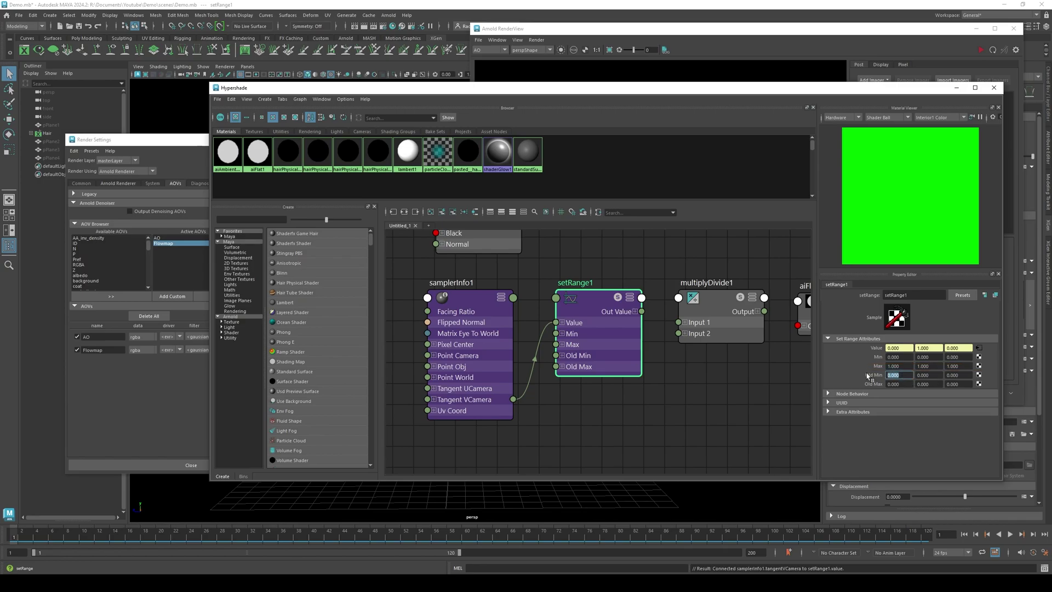
{"action": "type", "text": "-1"}
{"action": "key", "text": "Tab"}
{"action": "type", "text": "-1"}
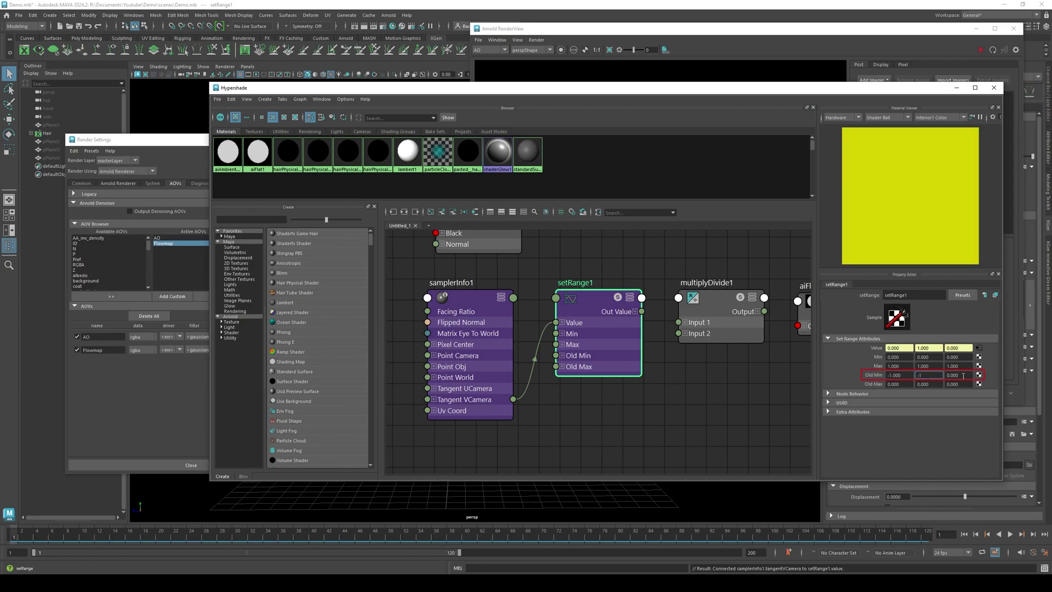
{"action": "key", "text": "Tab"}
{"action": "type", "text": "-1"}
{"action": "key", "text": "Tab"}
- Set the setRange1 node's Old Max to 1 on all three channels
{"action": "type", "text": "1"}
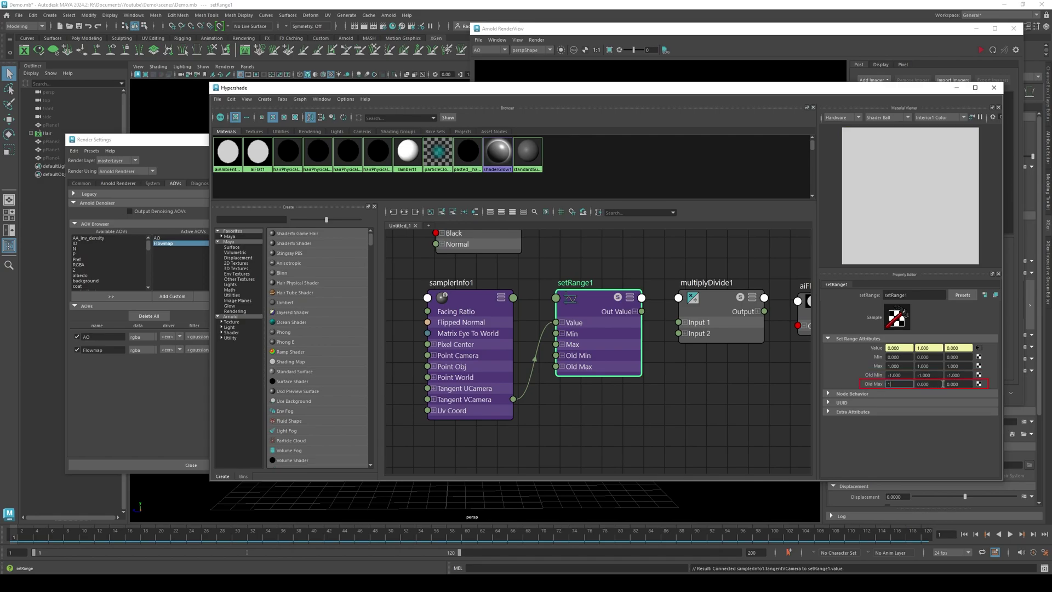
{"action": "key", "text": "Tab"}
{"action": "type", "text": "1"}
{"action": "key", "text": "Tab"}
{"action": "type", "text": "1"}
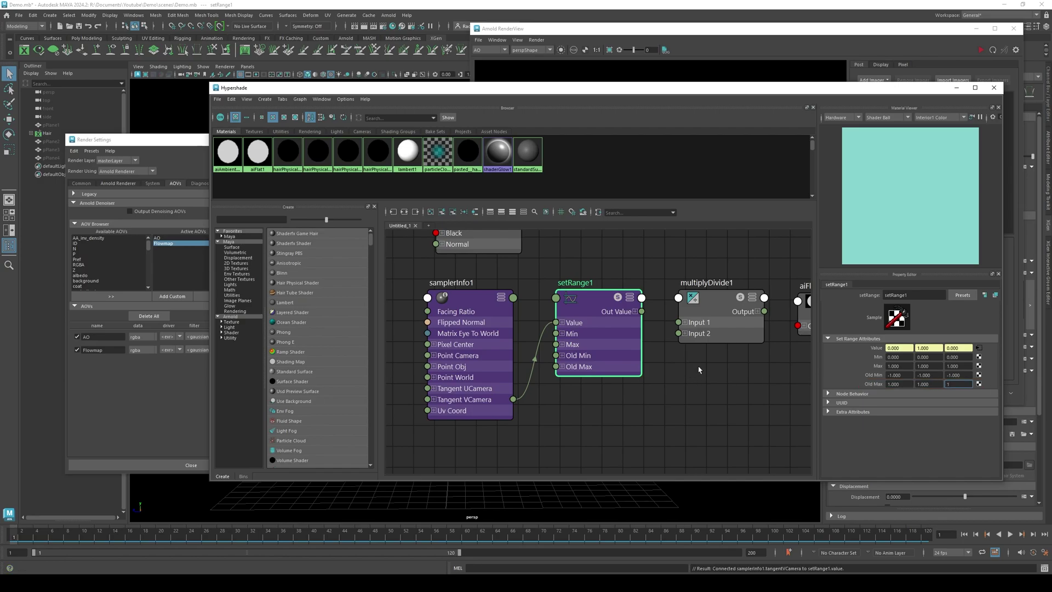
- Connect setRange1's Out Value to multiplyDivide1's Input 1 and set the multiplyDivide1 operation to Power
{"action": "middle_click_drag", "start_coordinate": [698, 370], "coordinate": [563, 376], "text": "alt"}
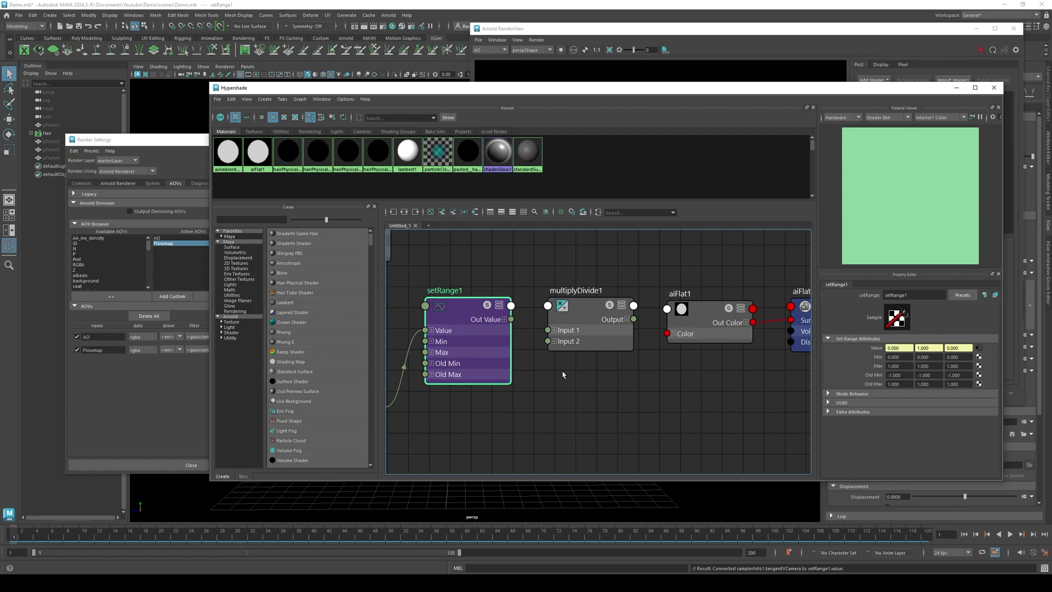
{"action": "left_click_drag", "start_coordinate": [511, 319], "coordinate": [548, 329]}
{"action": "left_click", "coordinate": [585, 308]}
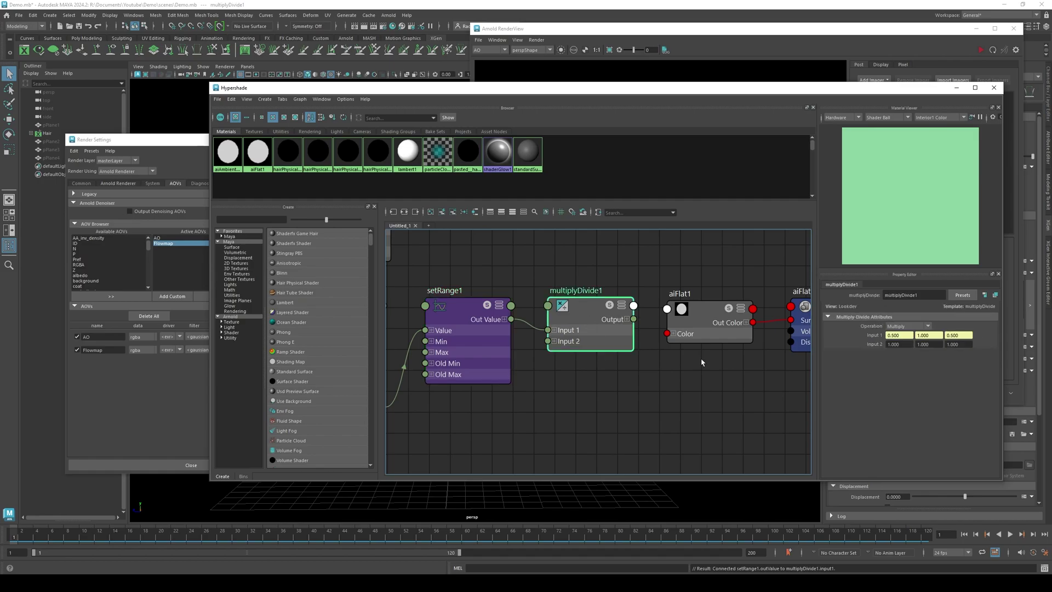
{"action": "left_click", "coordinate": [927, 327]}
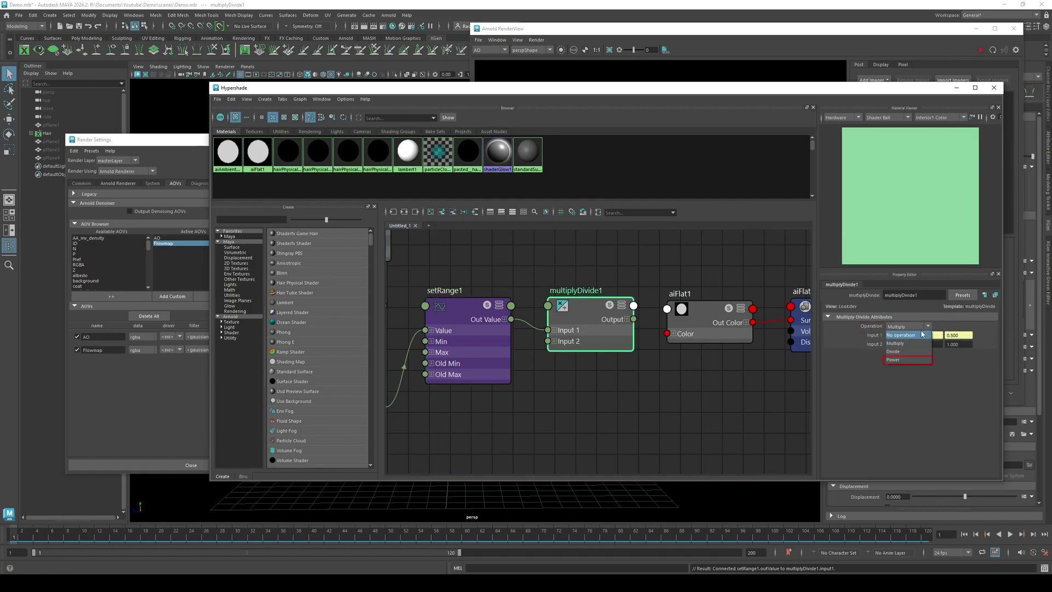
{"action": "left_click", "coordinate": [904, 359]}
- Set multiplyDivide1's Input 2 to 2.2 on all three channels and connect its Output to aiFlat1's Color
{"action": "left_click", "coordinate": [893, 344]}
{"action": "type", "text": "2.2"}
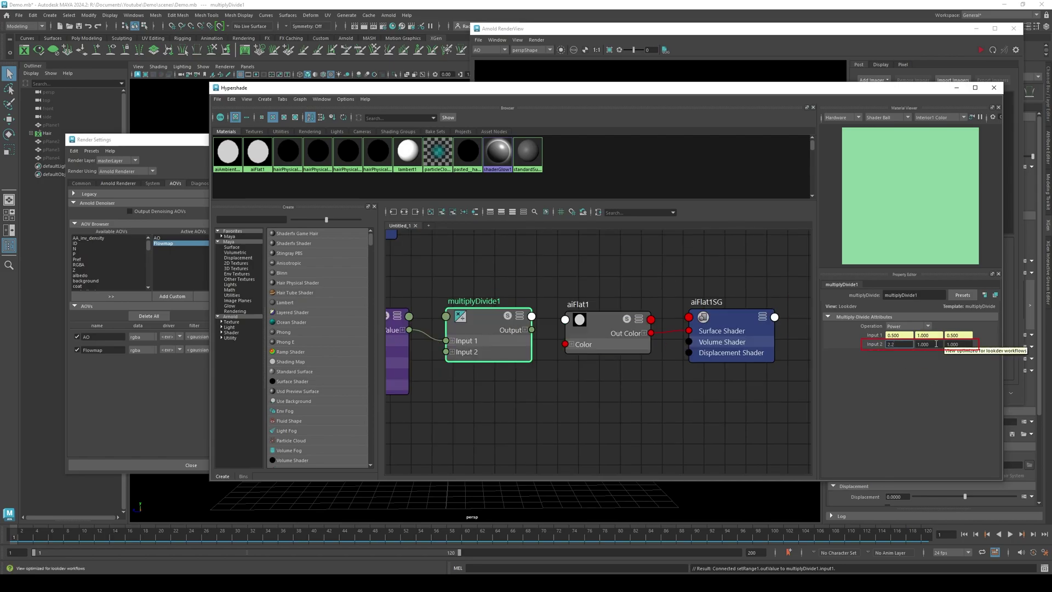
{"action": "key", "text": "Tab"}
{"action": "type", "text": "2.2"}
{"action": "key", "text": "Tab"}
{"action": "type", "text": "2"}
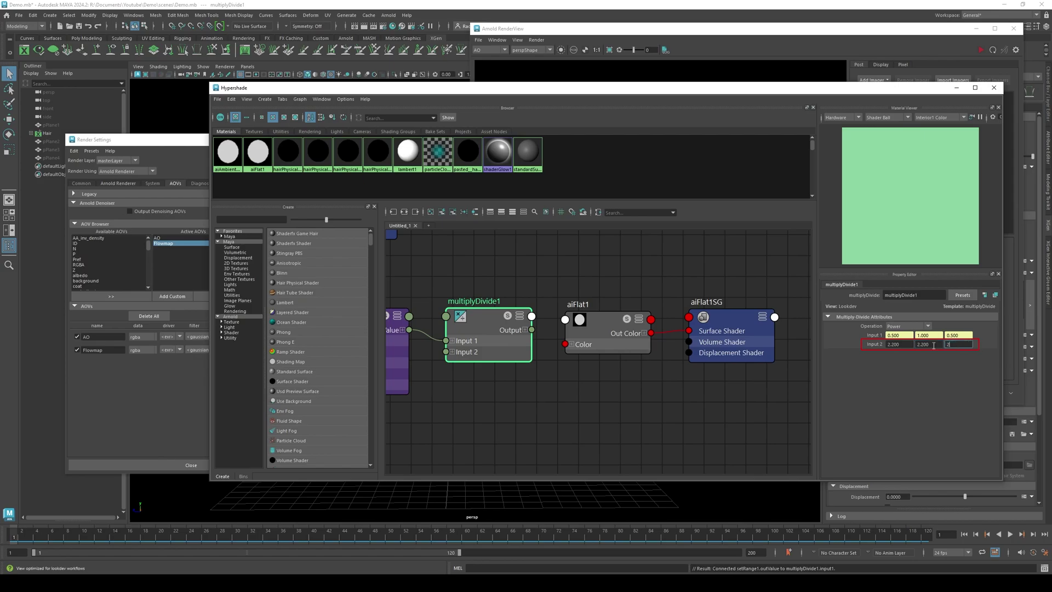
{"action": "key", "text": "Return"}
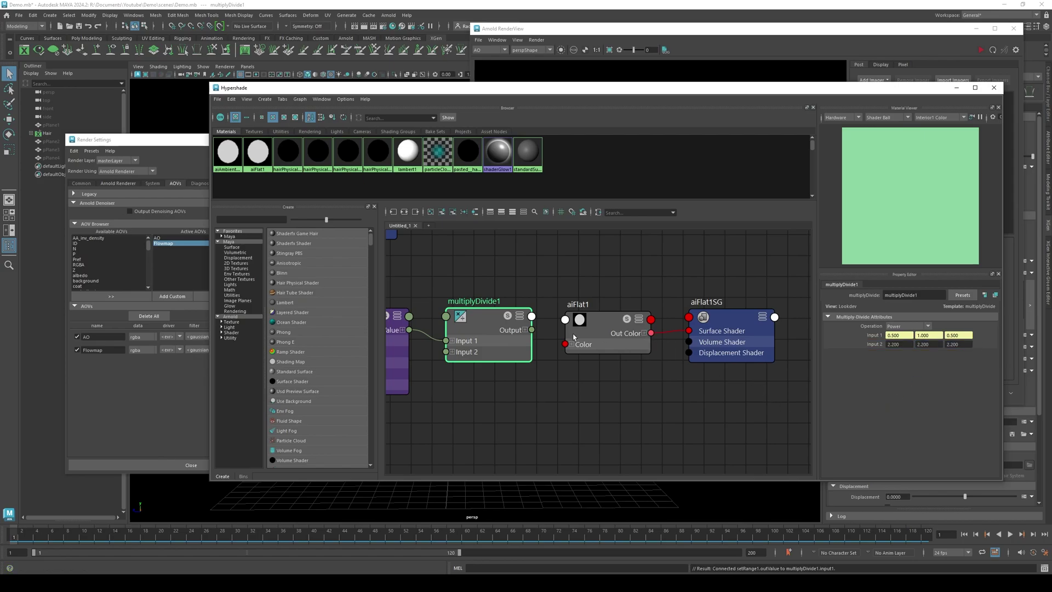
{"action": "left_click_drag", "start_coordinate": [532, 331], "coordinate": [569, 345]}
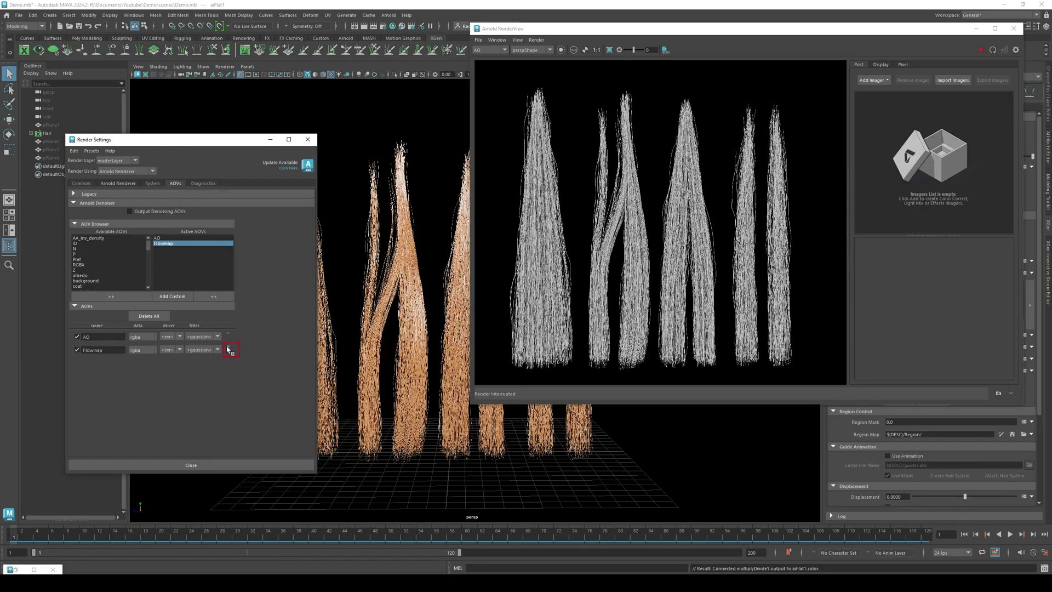
- Select the Flowmap AOV node and assign aiFlat1 as its custom AOV shader
{"action": "left_click", "coordinate": [228, 349]}
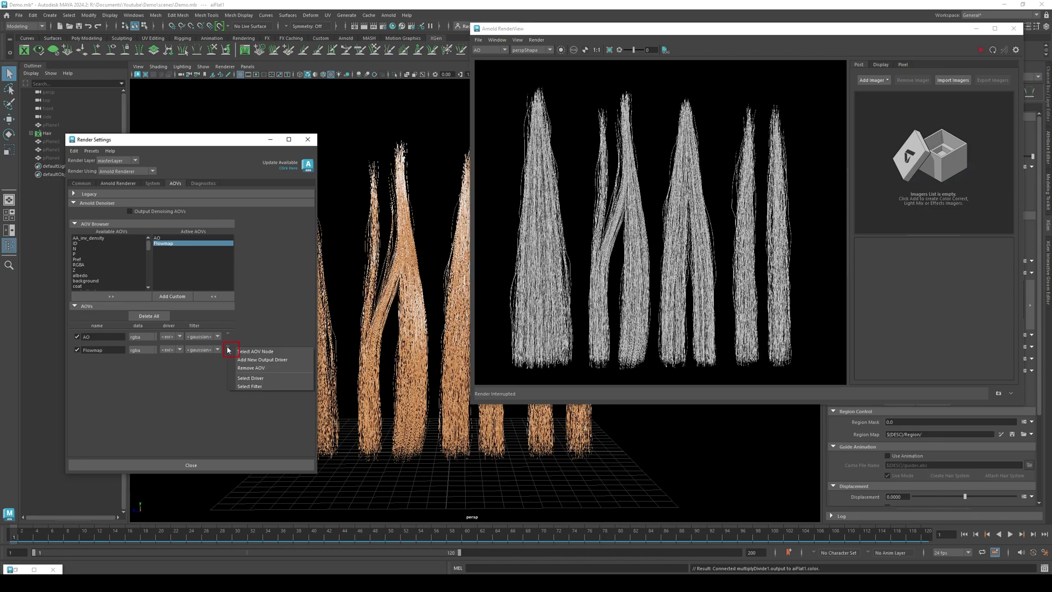
{"action": "left_click", "coordinate": [265, 353]}
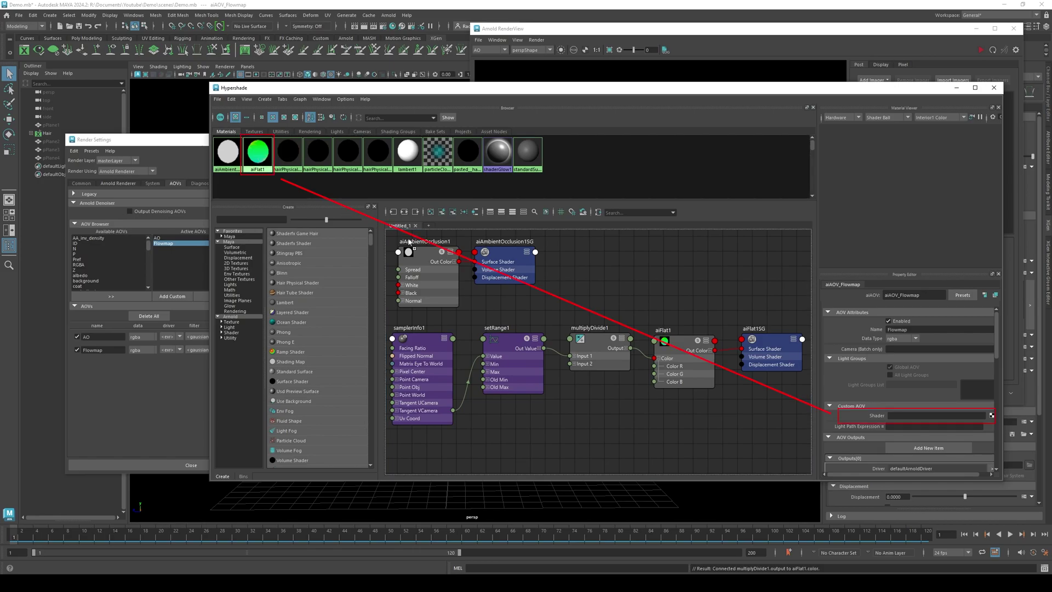
{"action": "middle_click_drag", "start_coordinate": [674, 353], "coordinate": [858, 417]}
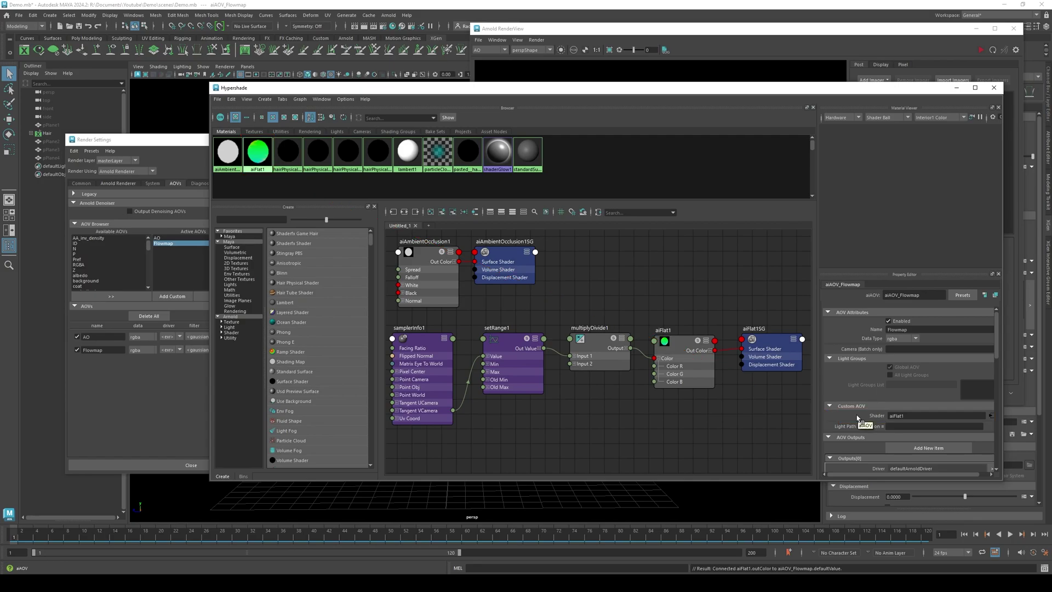
- Render the hair clumps in the Arnold RenderView and inspect the Flowmap AOV
{"action": "left_click", "coordinate": [966, 57]}
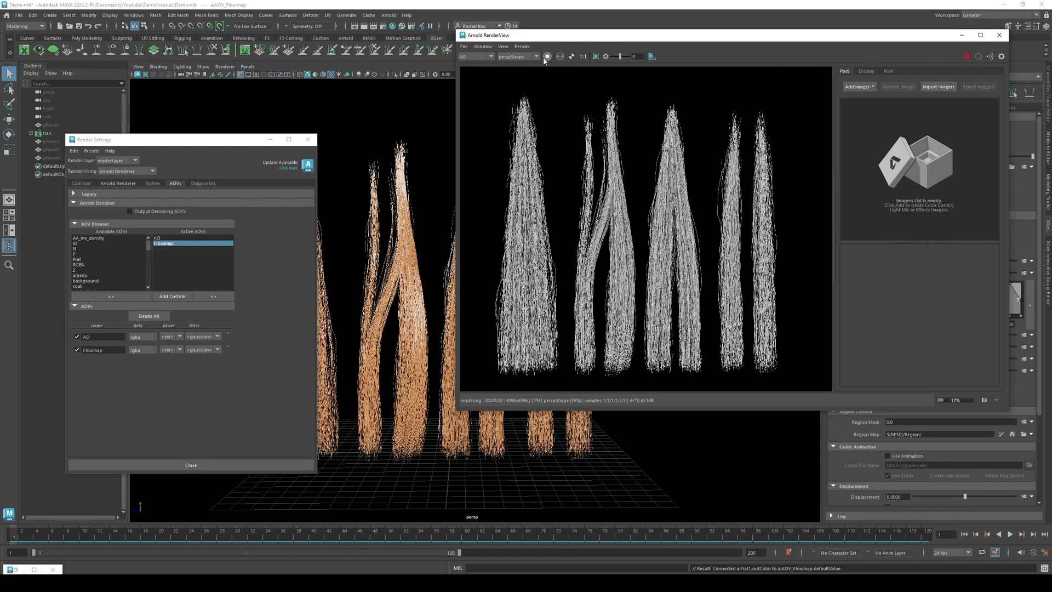
{"action": "left_click", "coordinate": [490, 57]}
{"action": "left_click", "coordinate": [469, 74]}
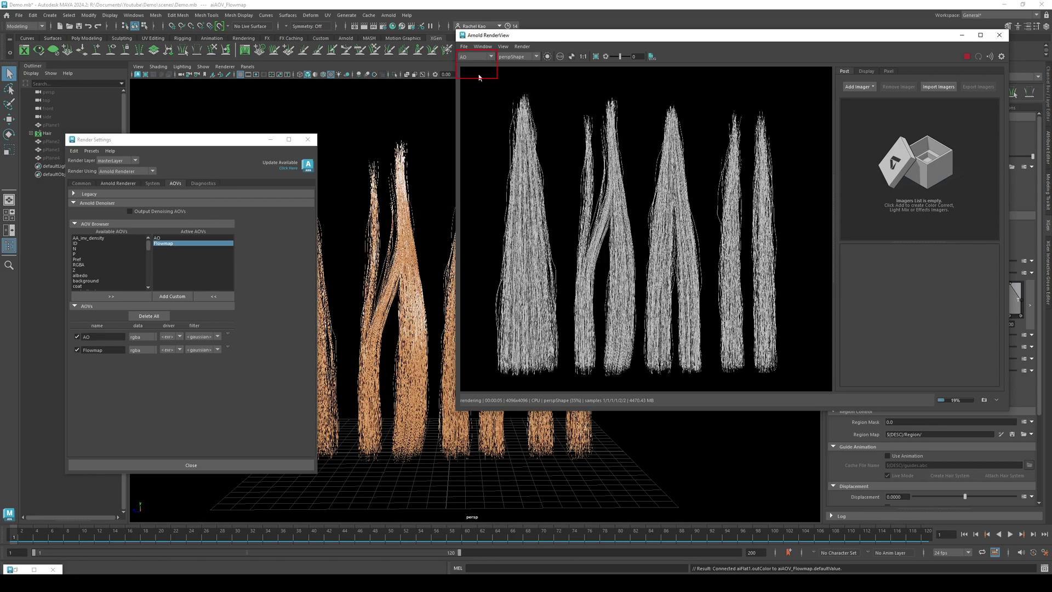
{"action": "scroll", "coordinate": [591, 252], "scroll_direction": "up", "scroll_amount": 5}
{"action": "scroll", "coordinate": [591, 249], "scroll_direction": "down", "scroll_amount": 5}
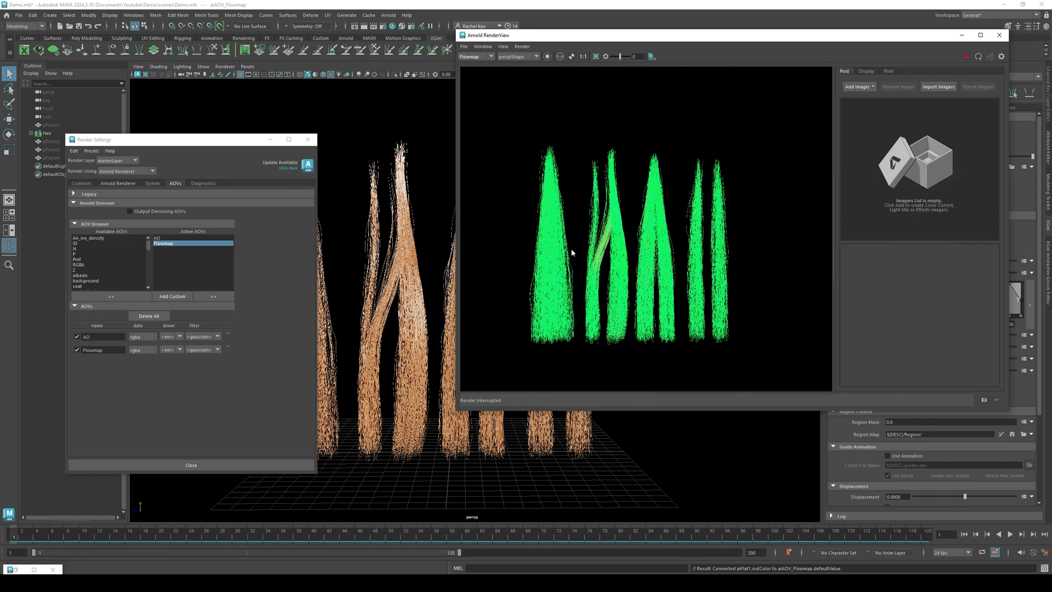
- Add the ID AOV to the active AOVs in the render settings
{"action": "left_click", "coordinate": [105, 244]}
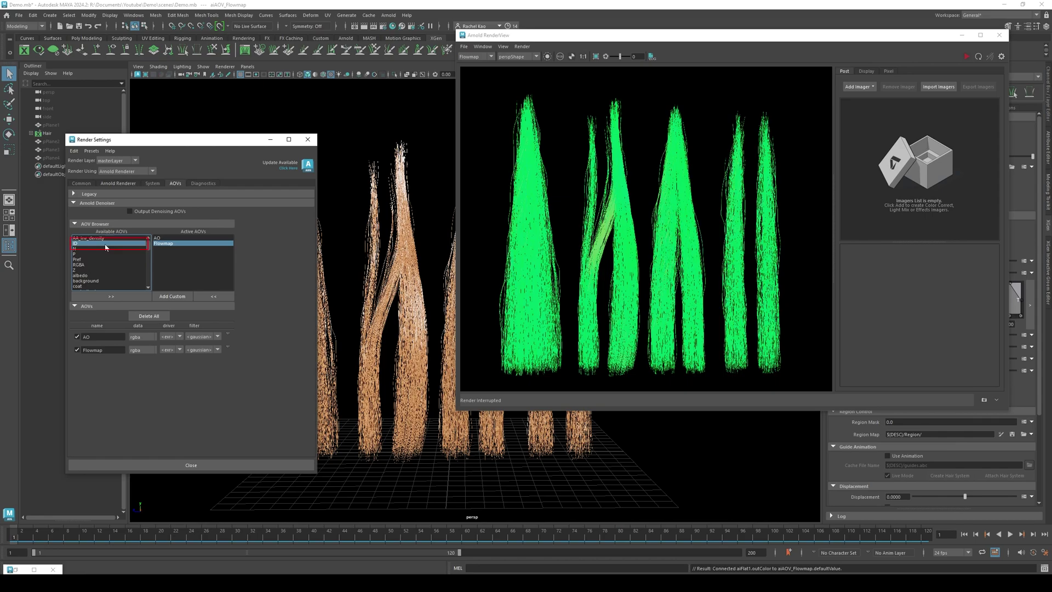
{"action": "left_click", "coordinate": [111, 296]}
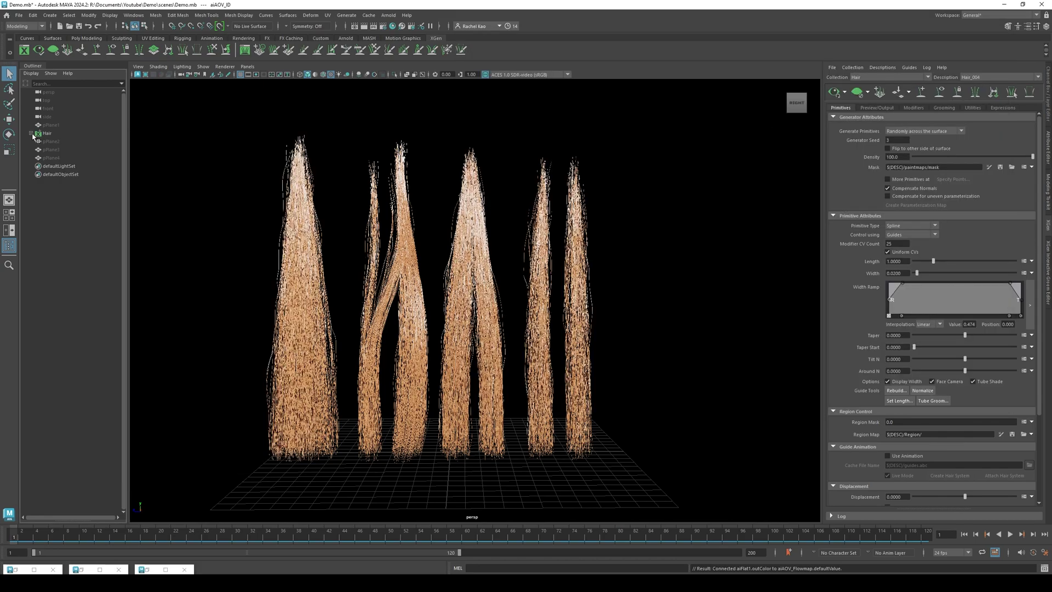
- Select the Hair collection with descriptions Hair_001 to Hair_004 and convert the XGen primitives to polygons
{"action": "left_click", "coordinate": [31, 133]}
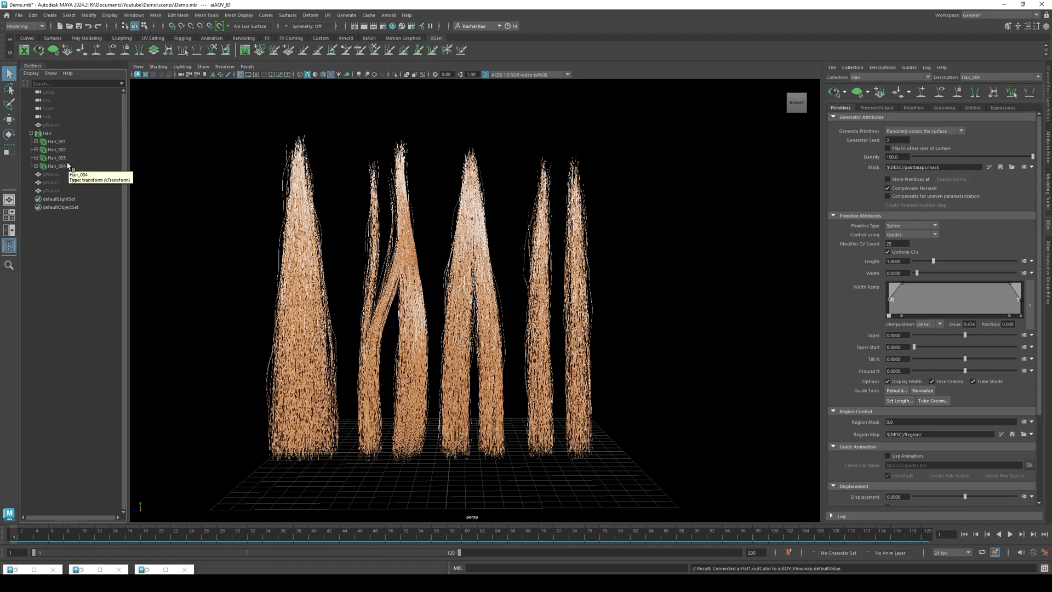
{"action": "left_click", "coordinate": [51, 136]}
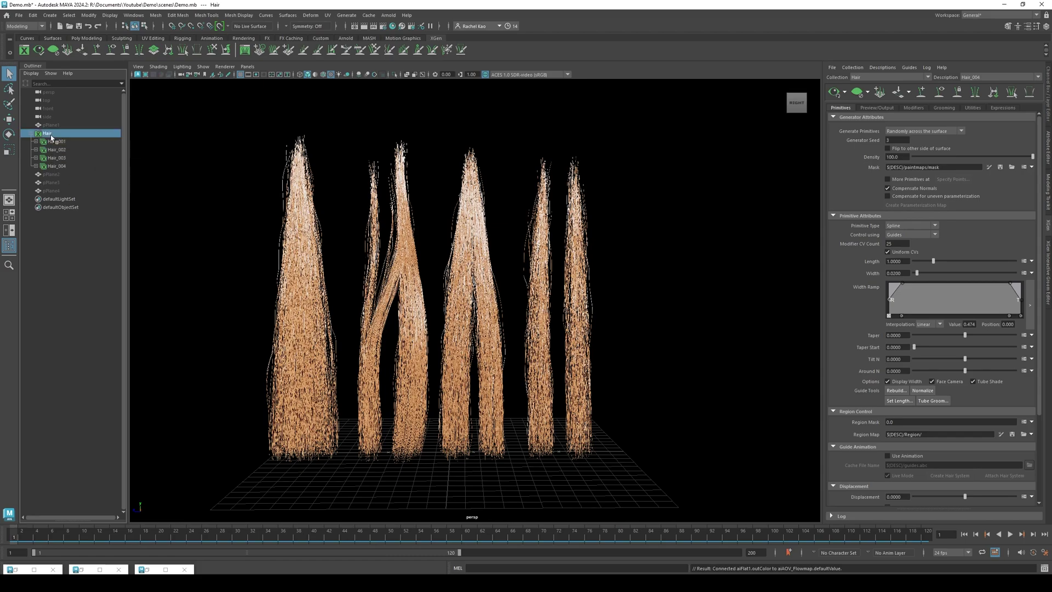
{"action": "left_click", "coordinate": [53, 167], "text": "shift"}
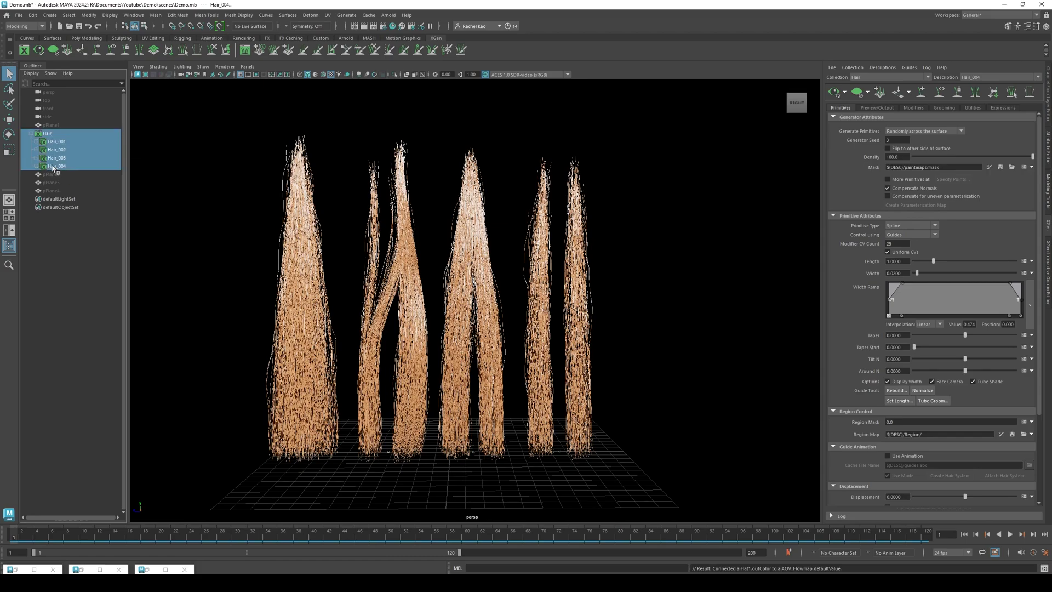
{"action": "left_click", "coordinate": [229, 53]}
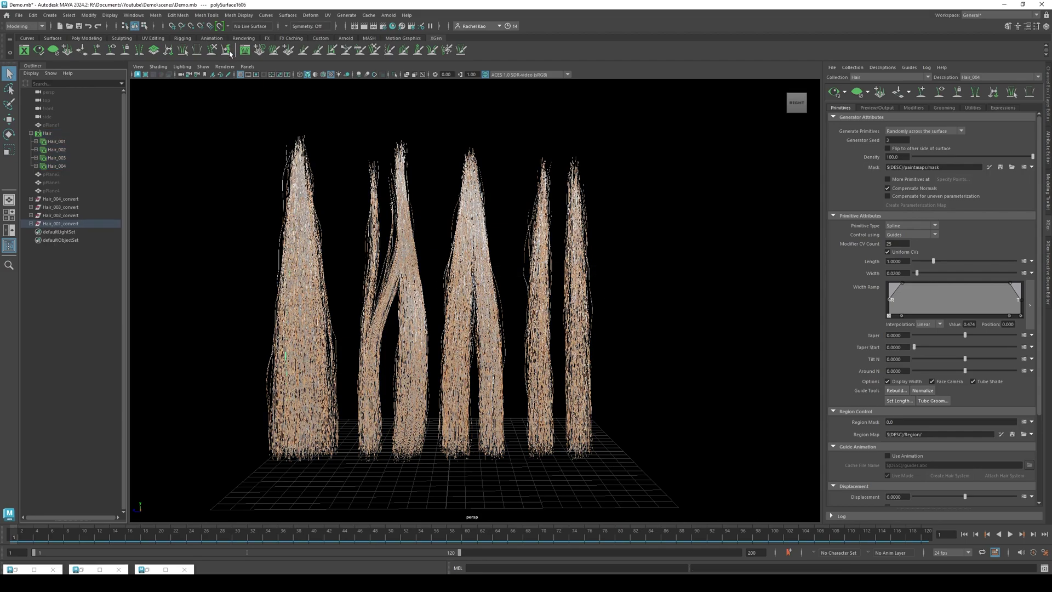
- Hide the Hair collection with its four descriptions and check that the converted hair meshes are selectable in the viewport
{"action": "left_click", "coordinate": [54, 134]}
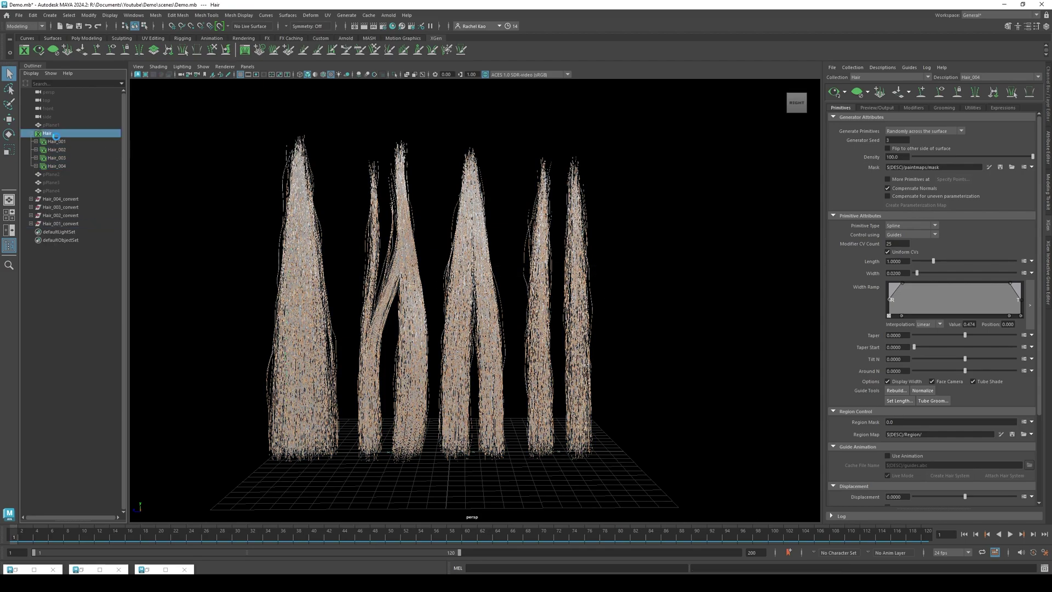
{"action": "left_click", "coordinate": [61, 165], "text": "shift"}
{"action": "left_click_drag", "start_coordinate": [239, 307], "coordinate": [617, 355]}
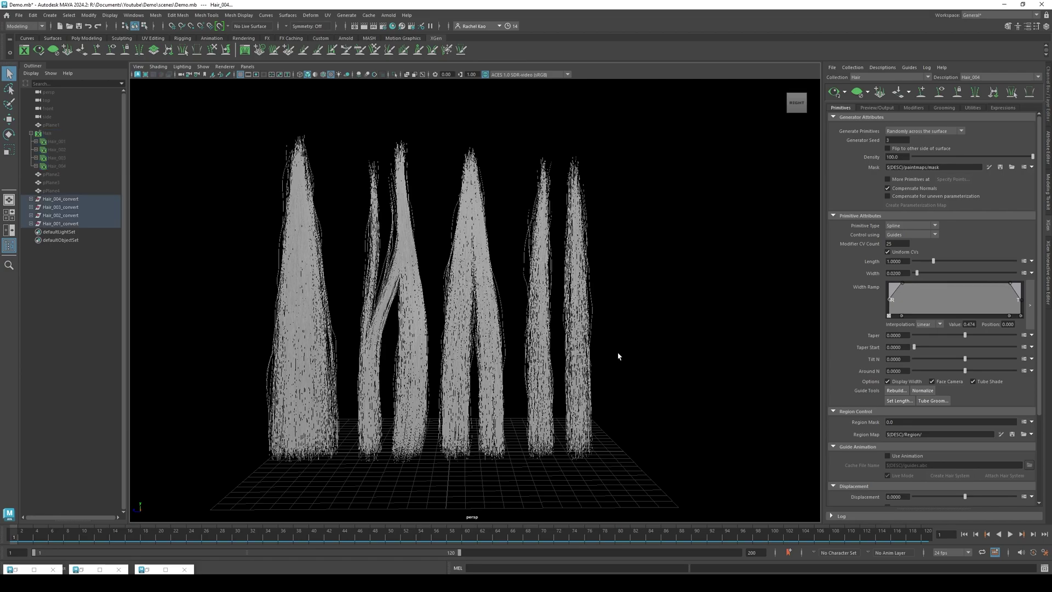
{"action": "left_click_drag", "start_coordinate": [277, 294], "coordinate": [202, 318]}
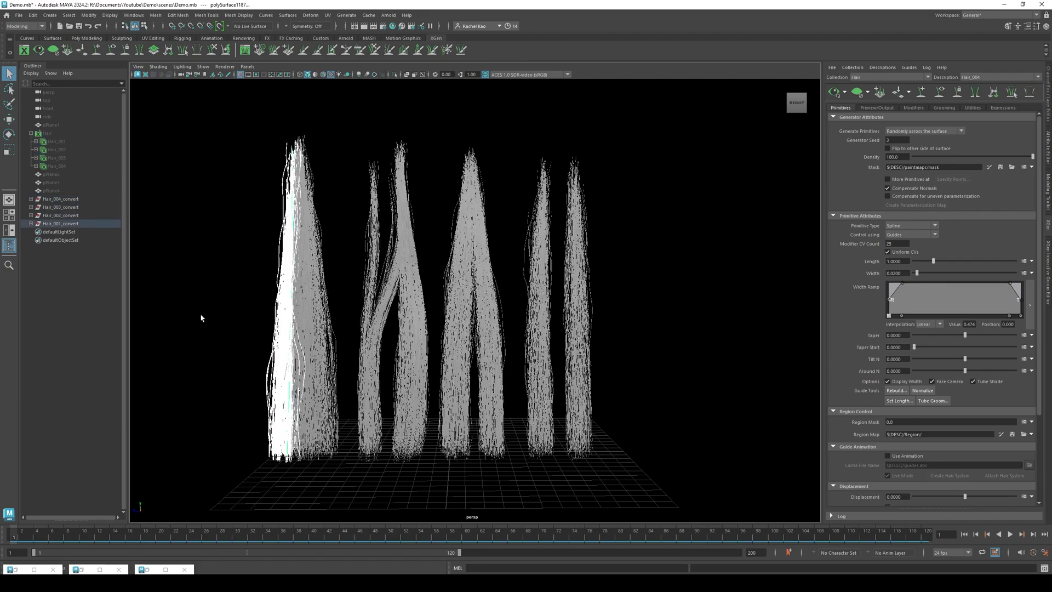
{"action": "left_click", "coordinate": [201, 317]}
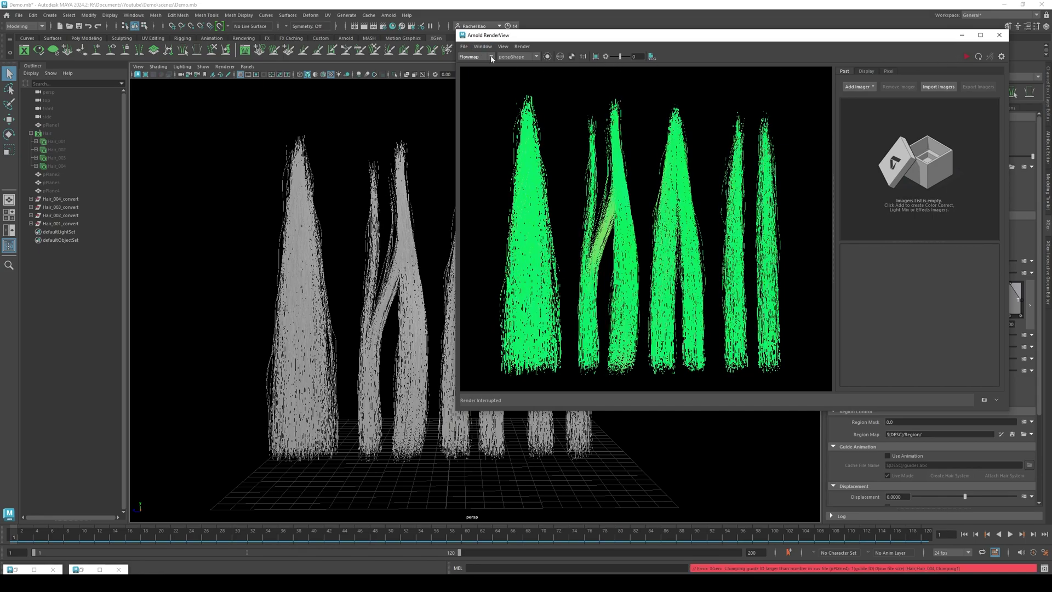
- Render the converted hair meshes with the ID AOV displayed, and stop the render
{"action": "left_click", "coordinate": [490, 56]}
{"action": "left_click", "coordinate": [473, 81]}
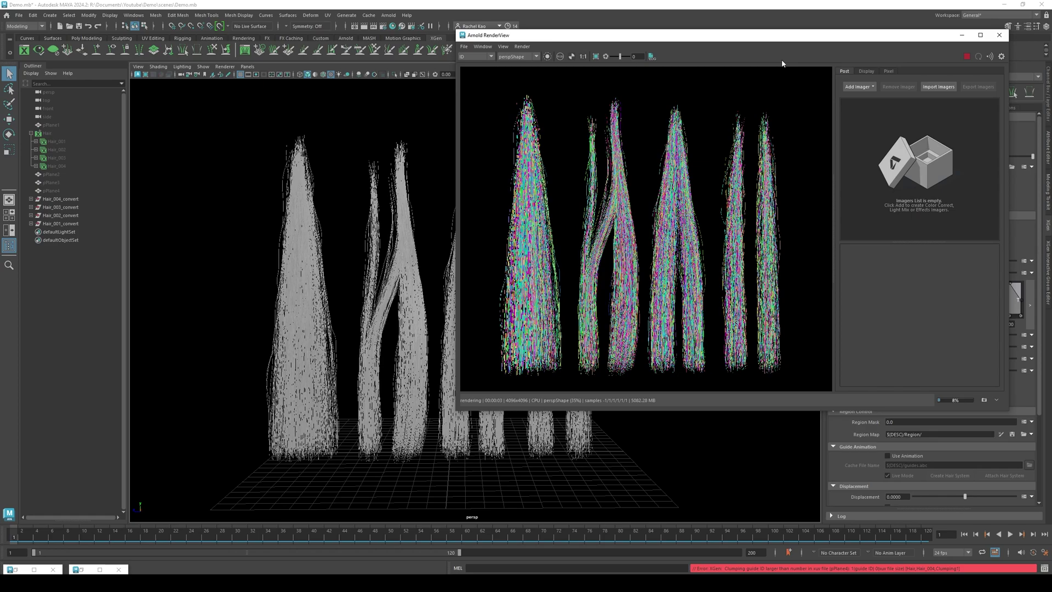
{"action": "left_click", "coordinate": [967, 57]}
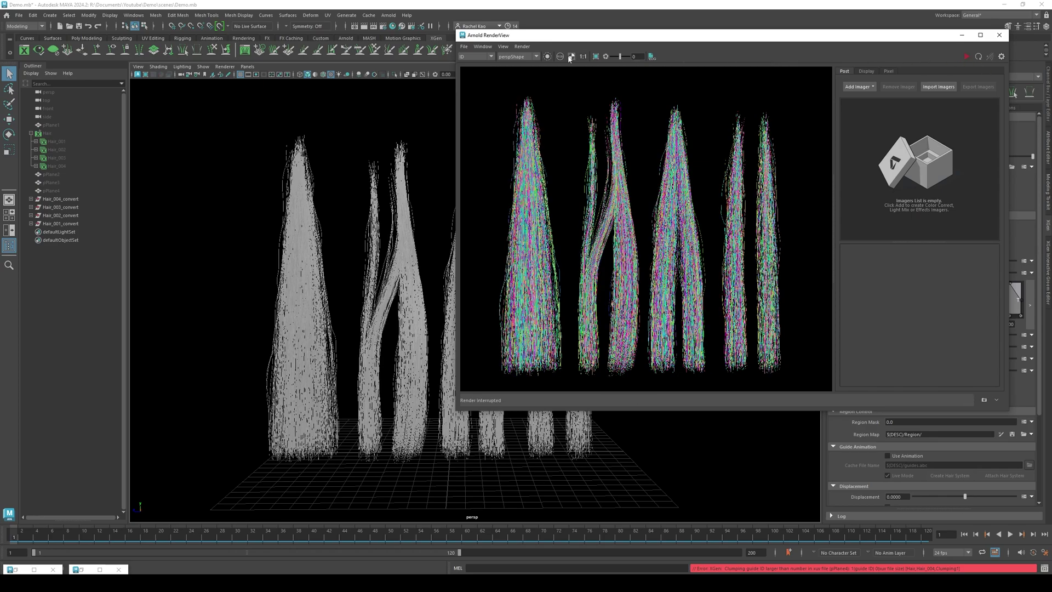
- Compare the Flowmap, AO and ID AOVs of the converted hair in the Arnold RenderView
{"action": "left_click", "coordinate": [477, 56]}
{"action": "left_click", "coordinate": [489, 76]}
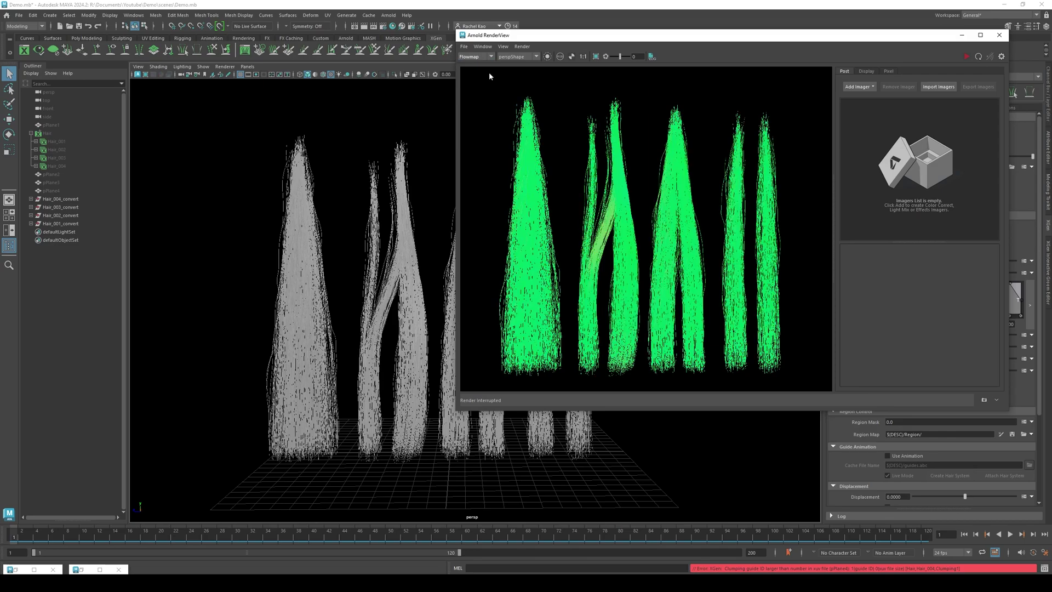
{"action": "left_click", "coordinate": [477, 56]}
{"action": "left_click", "coordinate": [473, 69]}
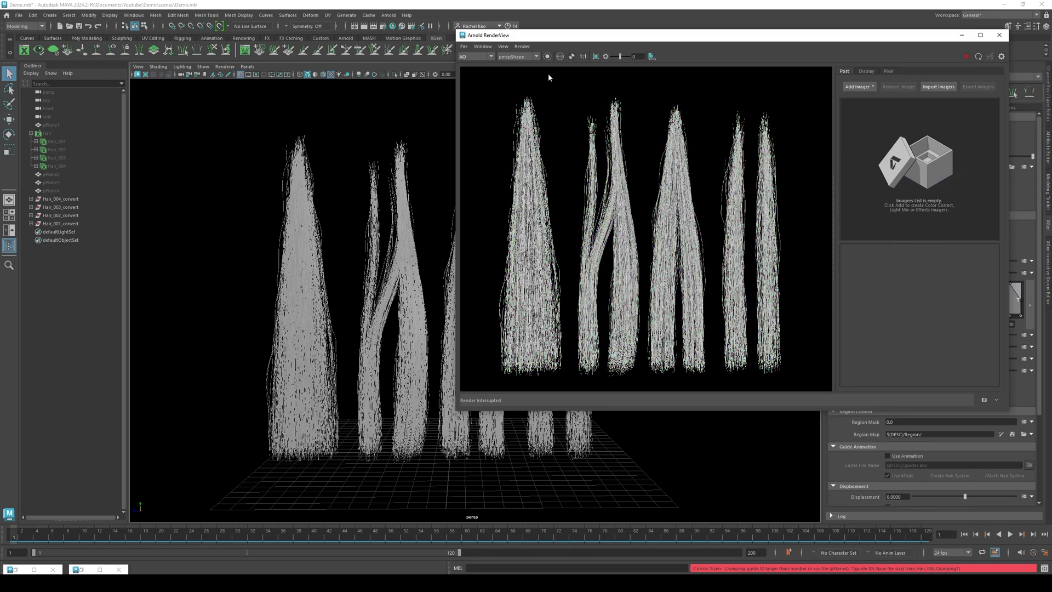
{"action": "left_click", "coordinate": [476, 56]}
{"action": "left_click", "coordinate": [474, 83]}
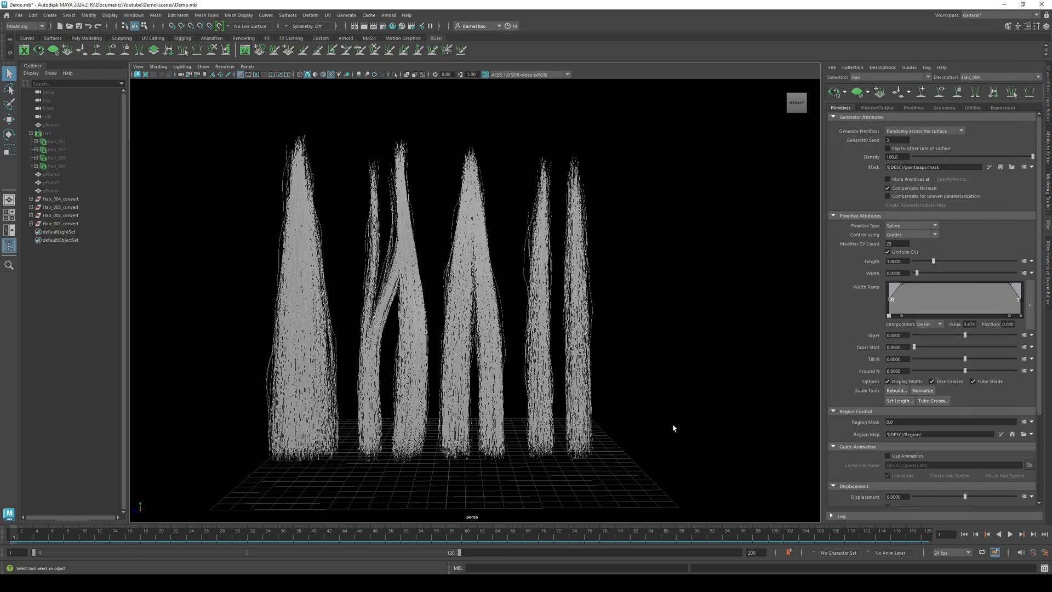
- Show the converted hair meshes in the side view with the grid hidden and the resolution gate turned on
{"action": "key", "text": "space"}
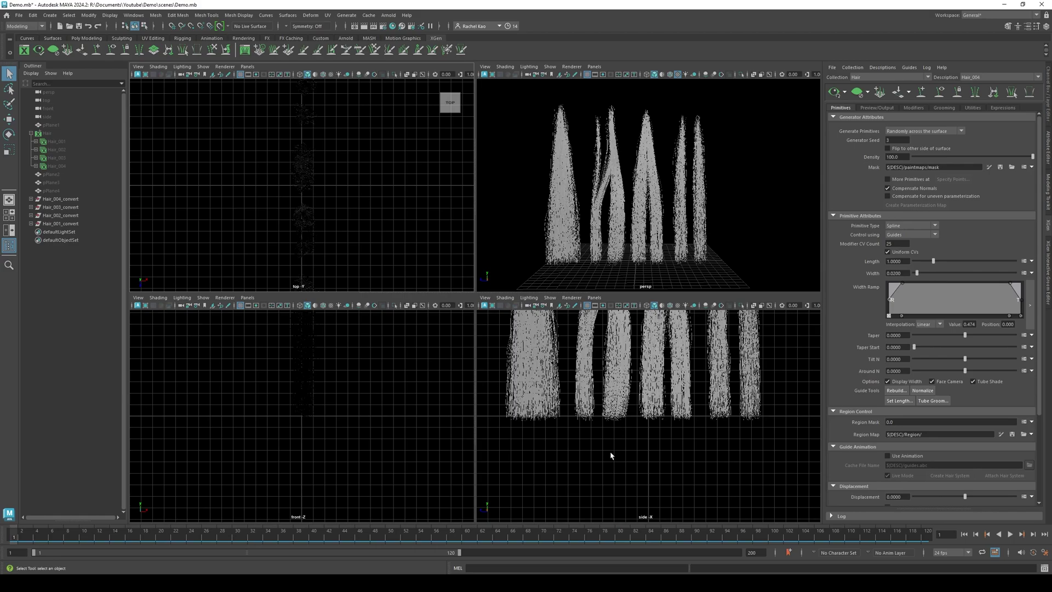
{"action": "key", "text": "space"}
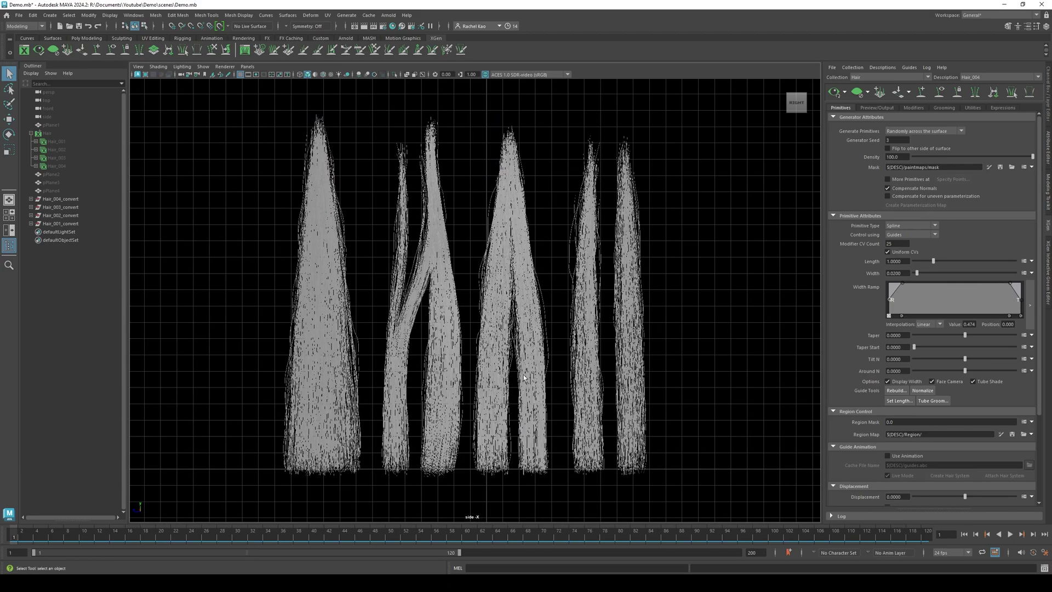
{"action": "scroll", "coordinate": [524, 377], "scroll_direction": "down", "scroll_amount": 1}
{"action": "left_click", "coordinate": [240, 74]}
{"action": "left_click", "coordinate": [248, 74]}
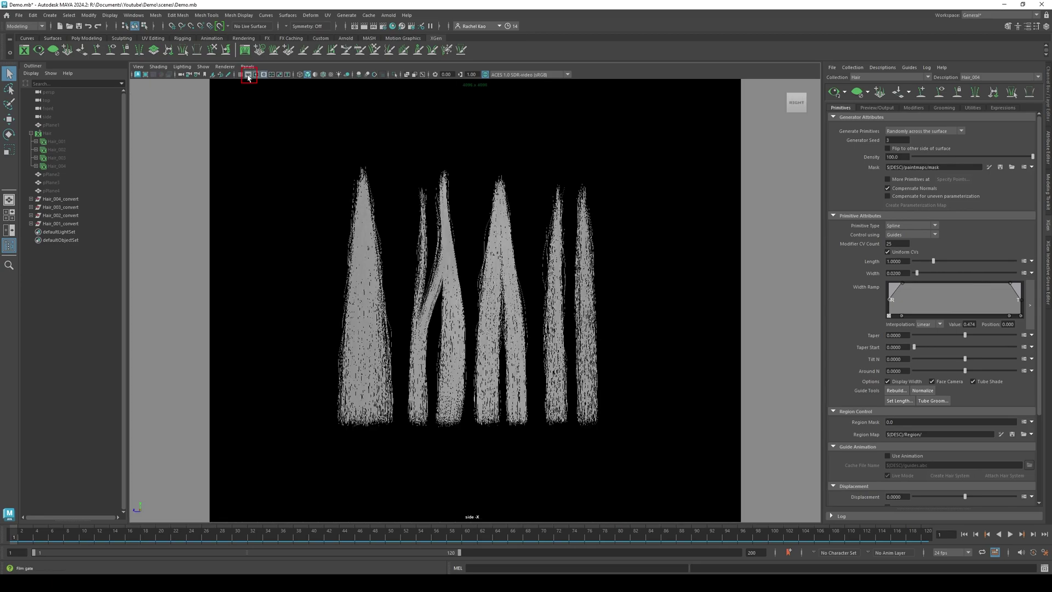
- Select the side view's camera and set its Fit Resolution Gate to Overscan
{"action": "left_click", "coordinate": [138, 66]}
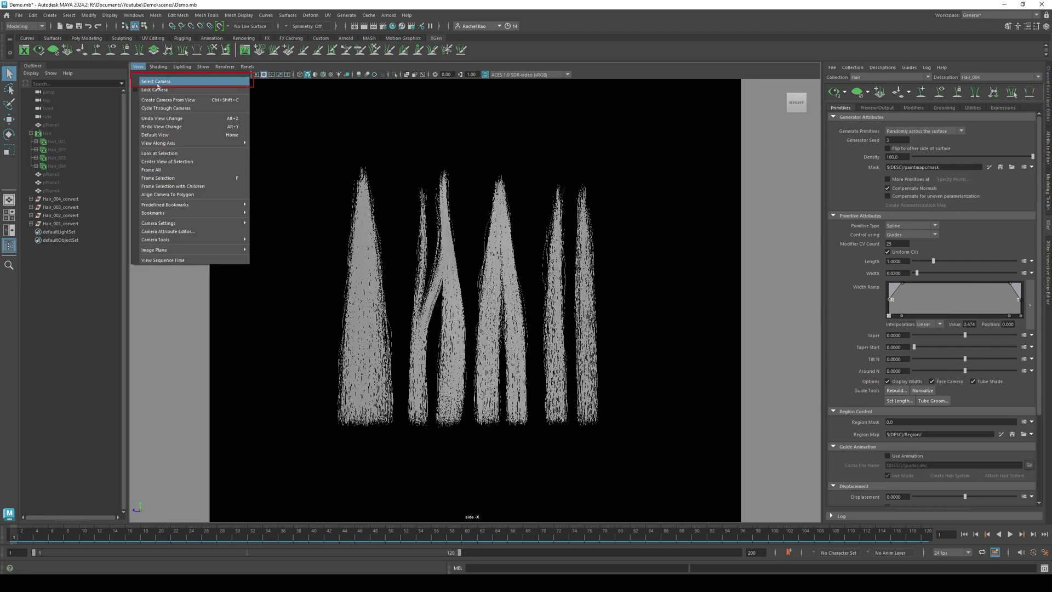
{"action": "left_click", "coordinate": [159, 83]}
{"action": "key", "text": "ctrl+a"}
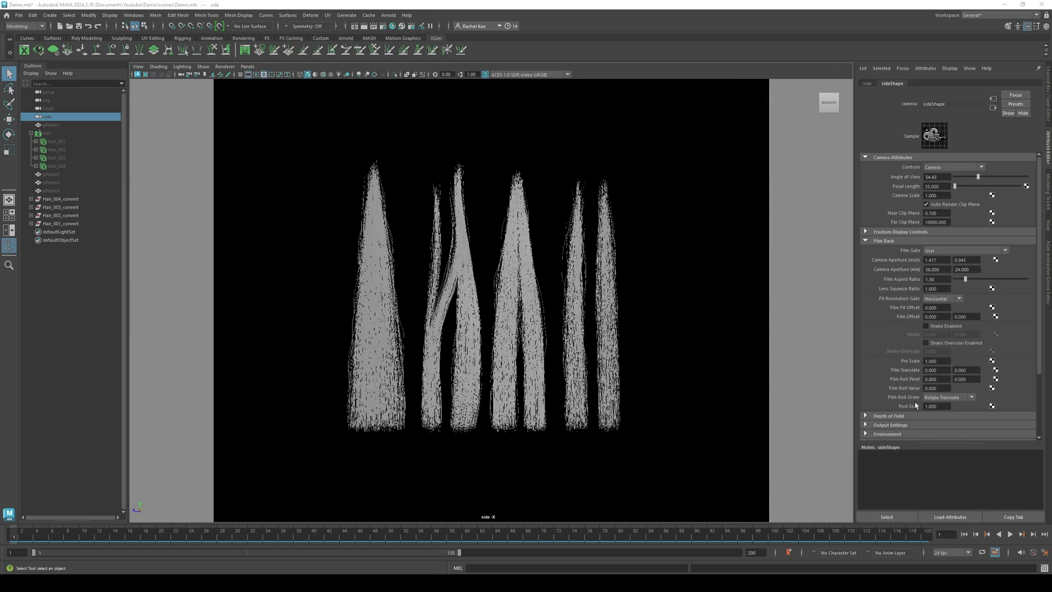
{"action": "left_click", "coordinate": [960, 299]}
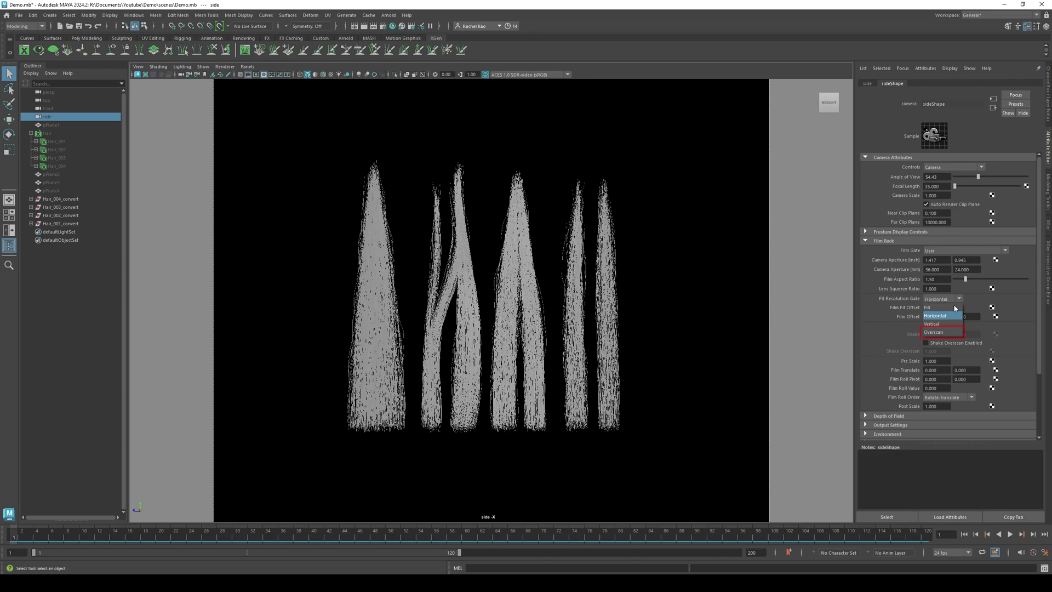
{"action": "left_click", "coordinate": [946, 332]}
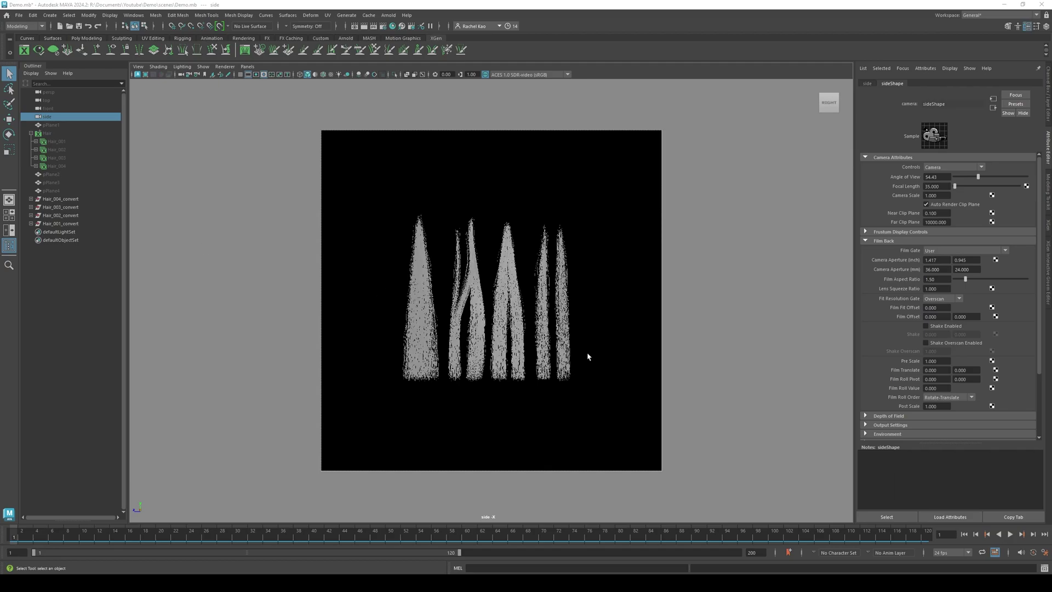
- Frame all hair clumps tightly inside the square resolution gate, save the scene and lock the side camera
{"action": "scroll", "coordinate": [588, 356], "scroll_direction": "up", "scroll_amount": 5}
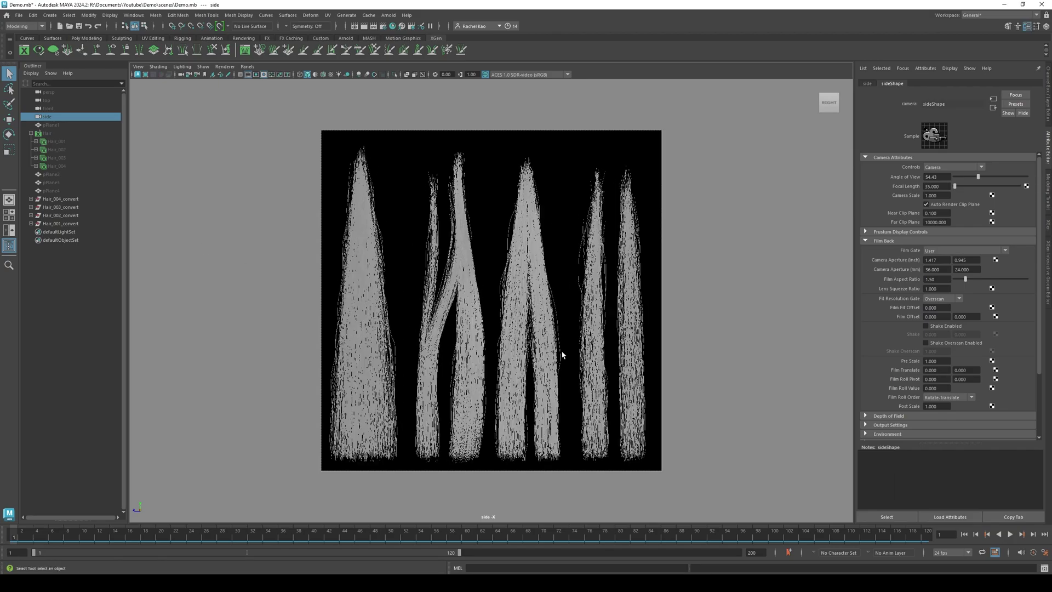
{"action": "key", "text": "ctrl+s"}
{"action": "left_click", "coordinate": [138, 67]}
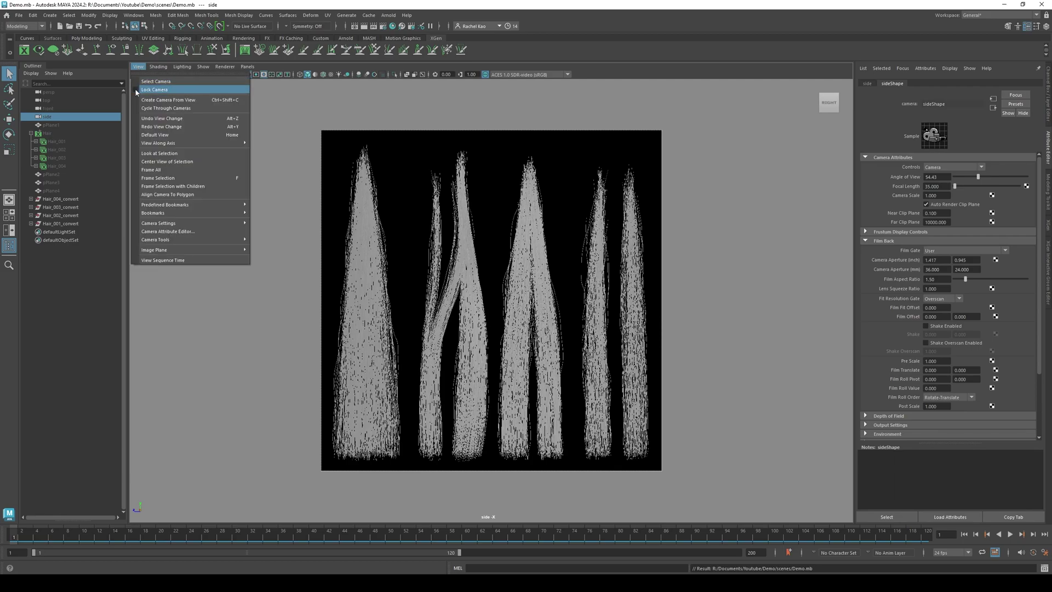
{"action": "left_click", "coordinate": [136, 90]}
- Render the hair from the side camera in the Arnold RenderView with the AO AOV displayed, and stop the render
{"action": "left_click", "coordinate": [389, 15]}
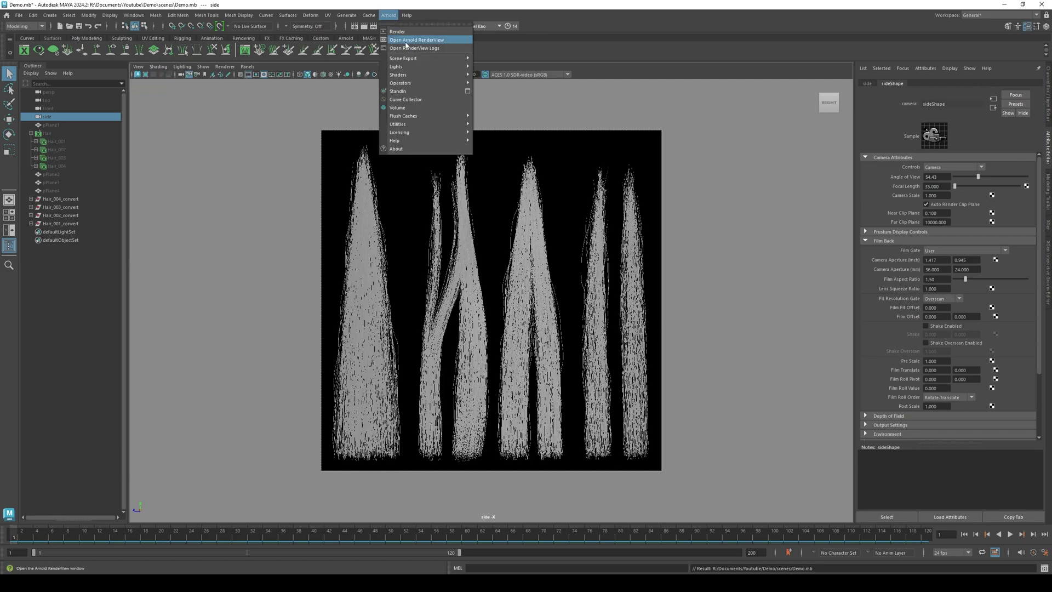
{"action": "left_click", "coordinate": [406, 41]}
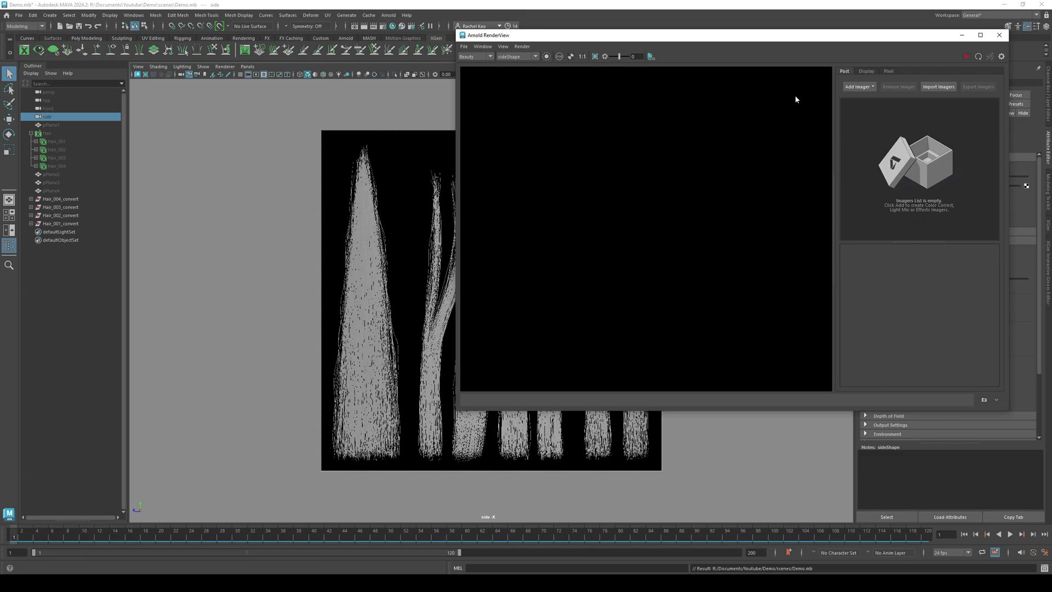
{"action": "left_click", "coordinate": [966, 56]}
{"action": "left_click", "coordinate": [490, 57]}
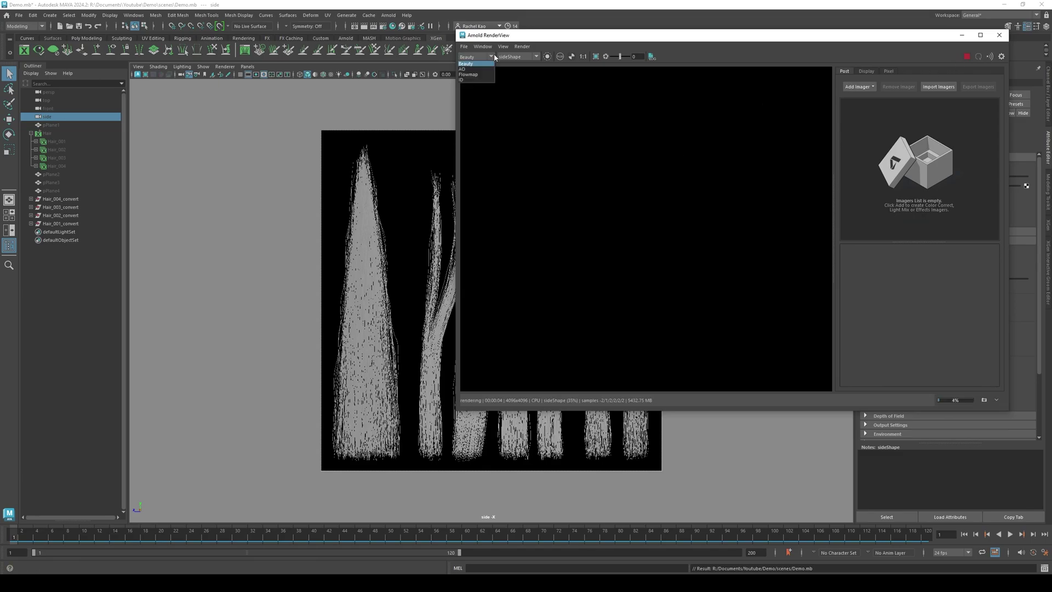
{"action": "left_click", "coordinate": [470, 73]}
{"action": "scroll", "coordinate": [632, 195], "scroll_direction": "down", "scroll_amount": 5}
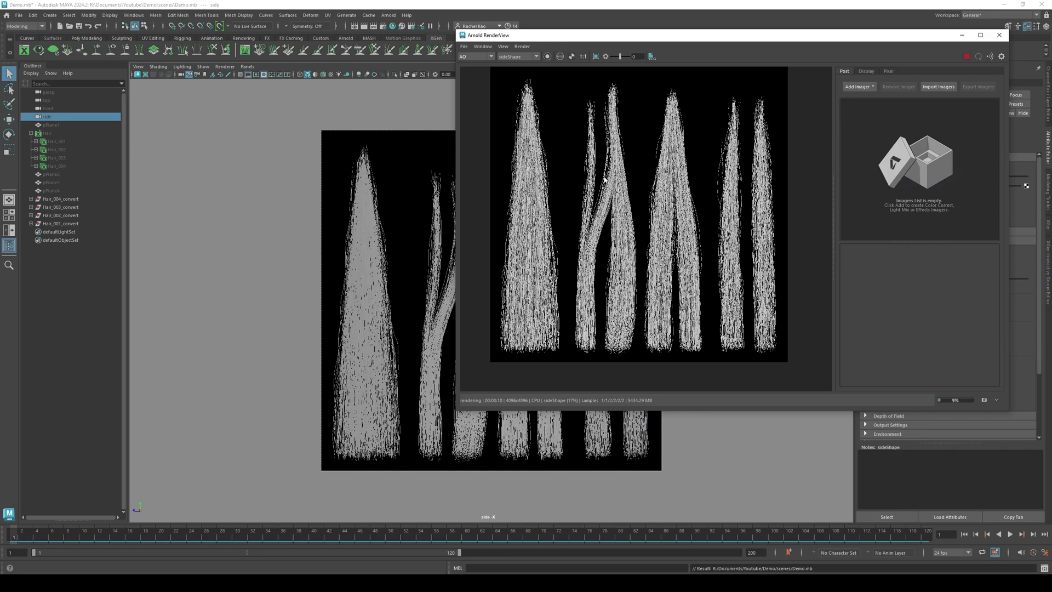
{"action": "middle_click_drag", "start_coordinate": [595, 159], "coordinate": [598, 178]}
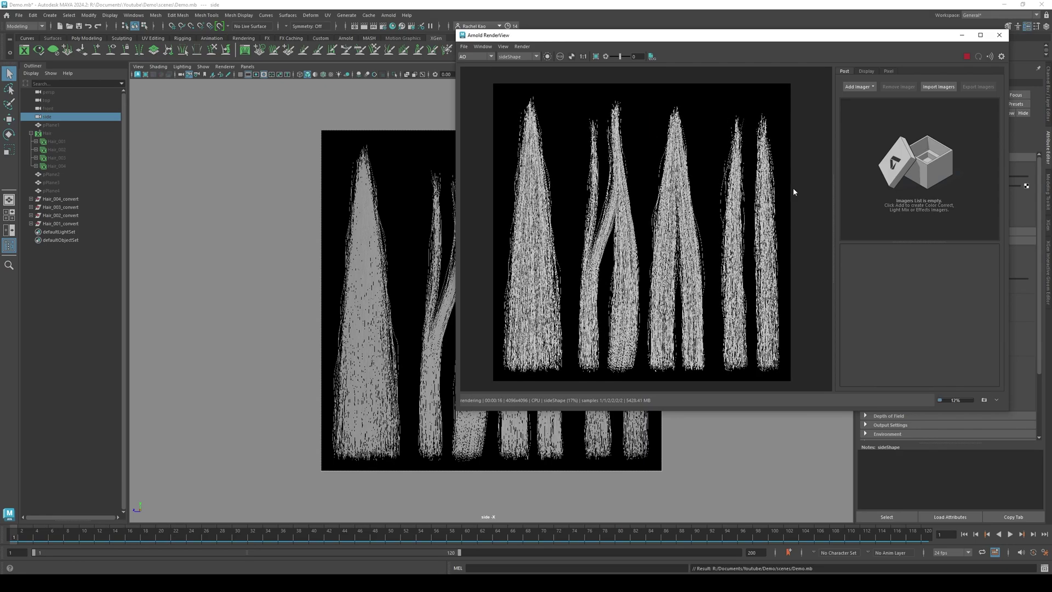
{"action": "left_click", "coordinate": [966, 57]}
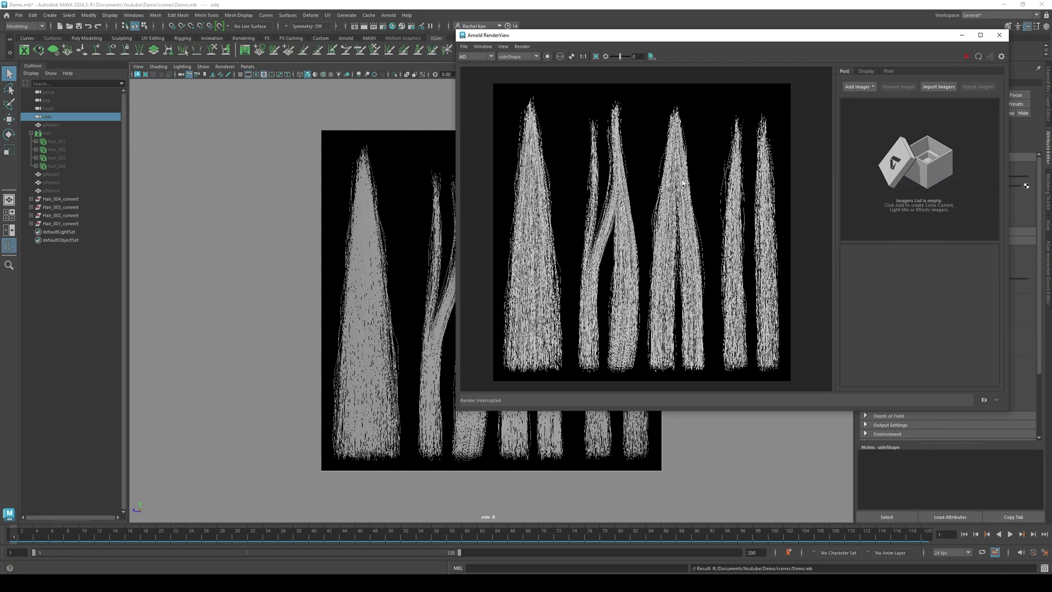
- Check the Flowmap and ID AOVs of the side camera render and return to AO
{"action": "left_click", "coordinate": [490, 57]}
{"action": "left_click", "coordinate": [484, 74]}
{"action": "left_click", "coordinate": [491, 56]}
{"action": "left_click", "coordinate": [484, 80]}
{"action": "left_click", "coordinate": [491, 57]}
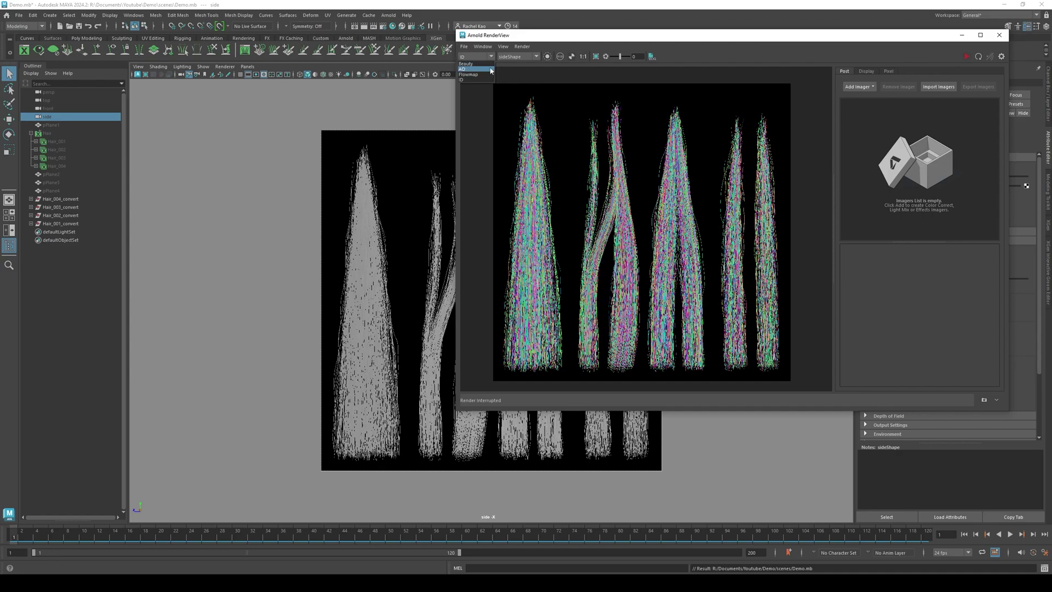
{"action": "left_click", "coordinate": [491, 69]}
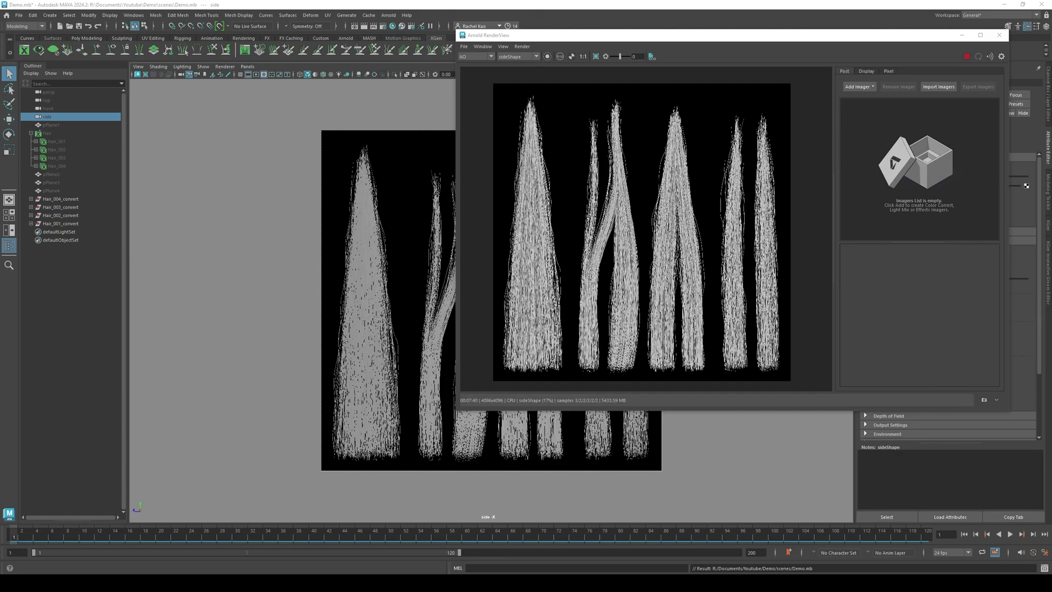
- Save the rendered ID AOV image as id.png
{"action": "left_click", "coordinate": [463, 46]}
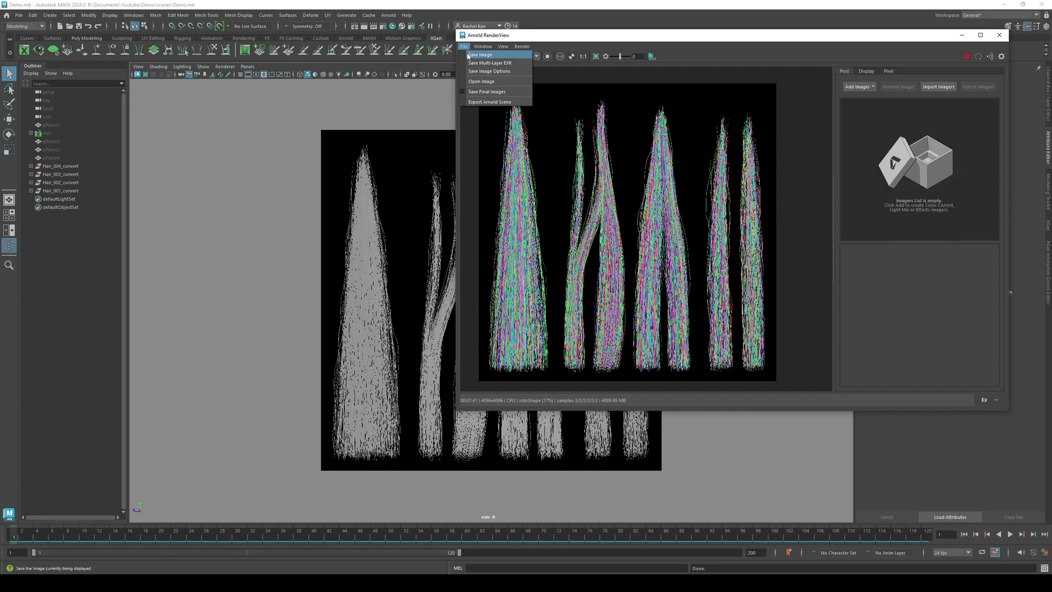
{"action": "left_click", "coordinate": [480, 55]}
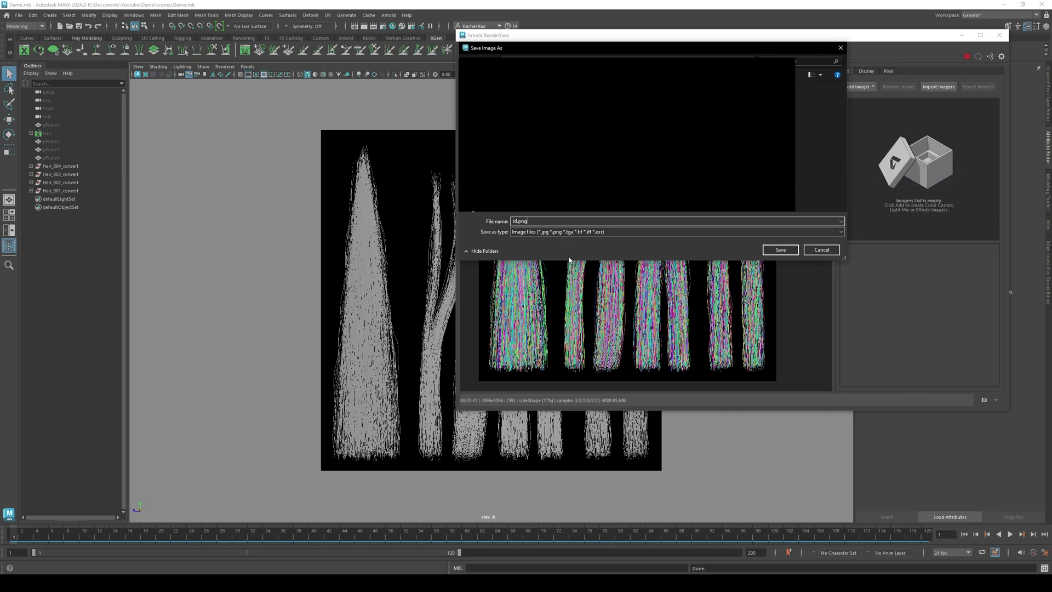
{"action": "left_click", "coordinate": [772, 251]}
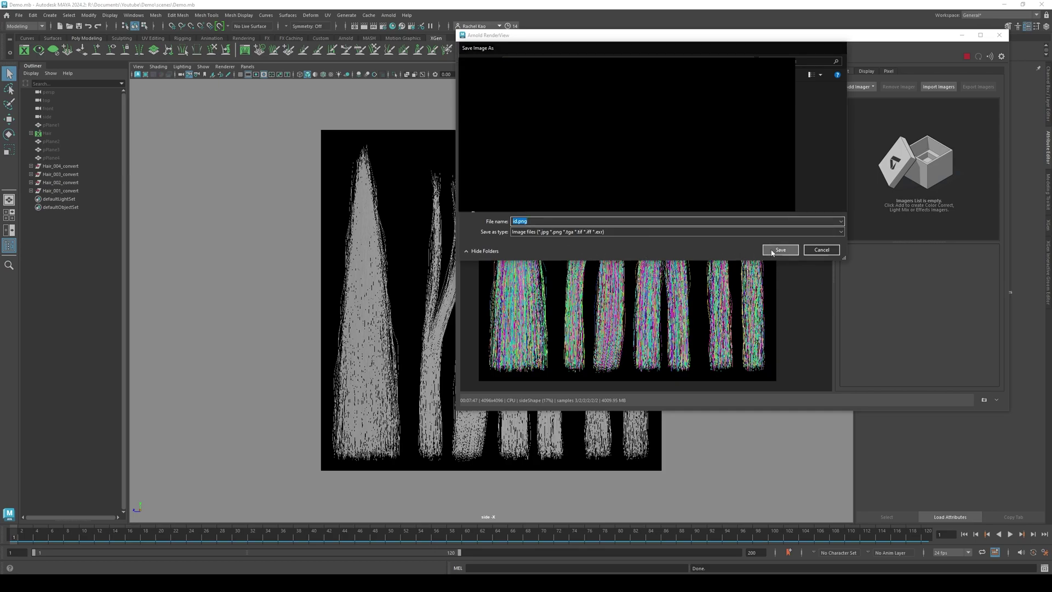